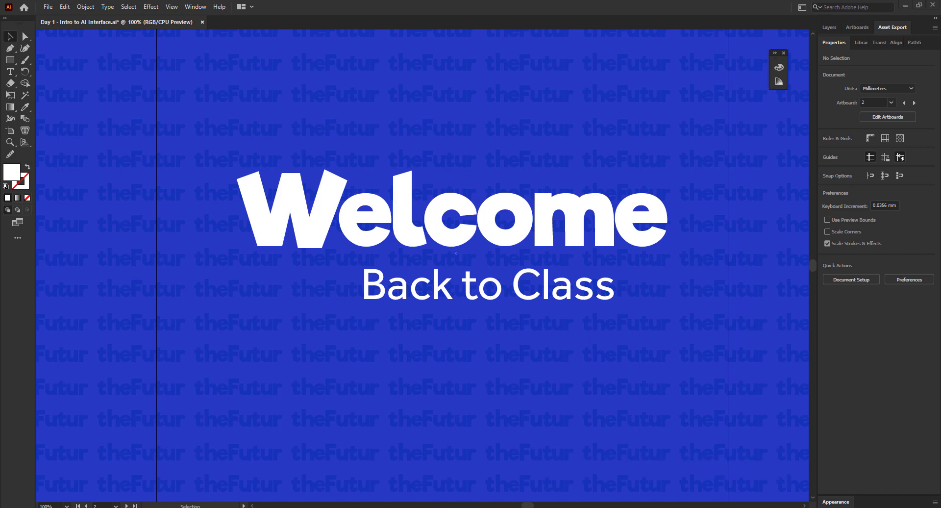
- Switch to the Illustrator course outline PDF in the browser and review the Lesson 2 topics on essential skills
key("alt+Tab")
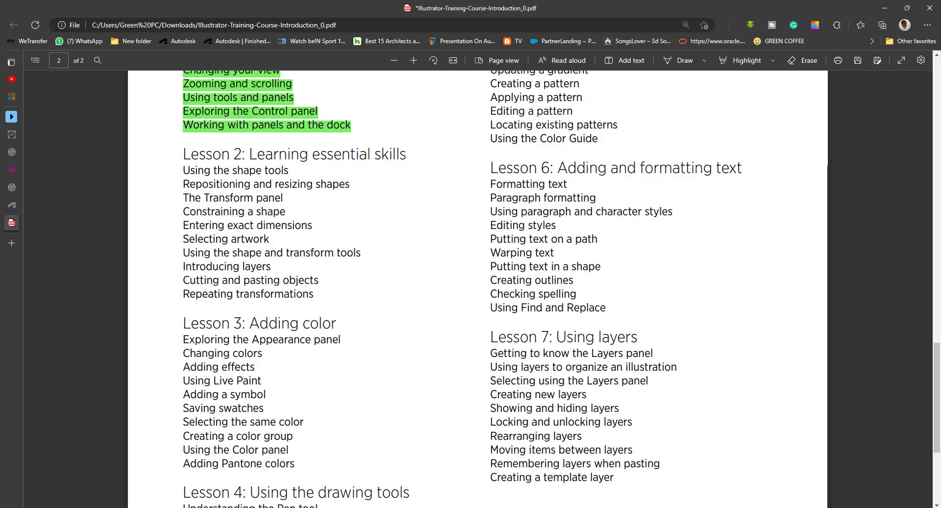
scroll(255, 431, "up", 3)
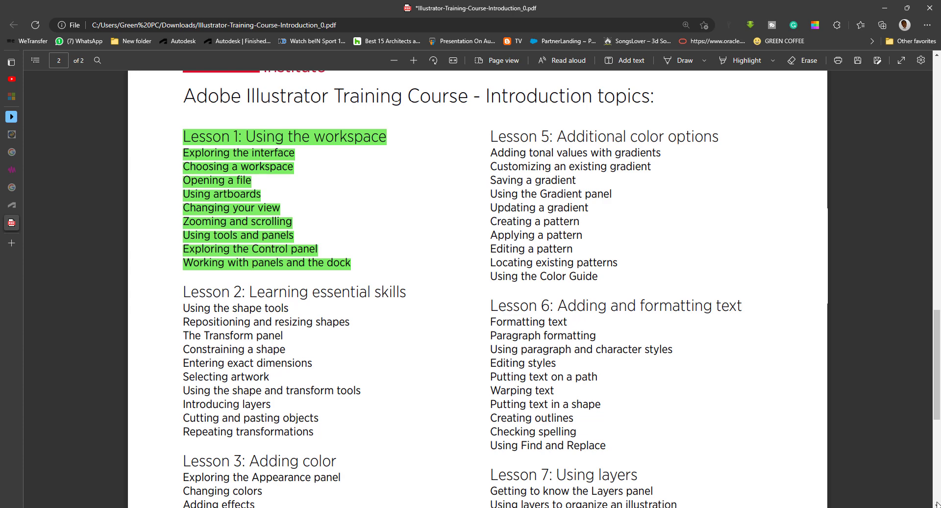
scroll(632, 410, "down", 1)
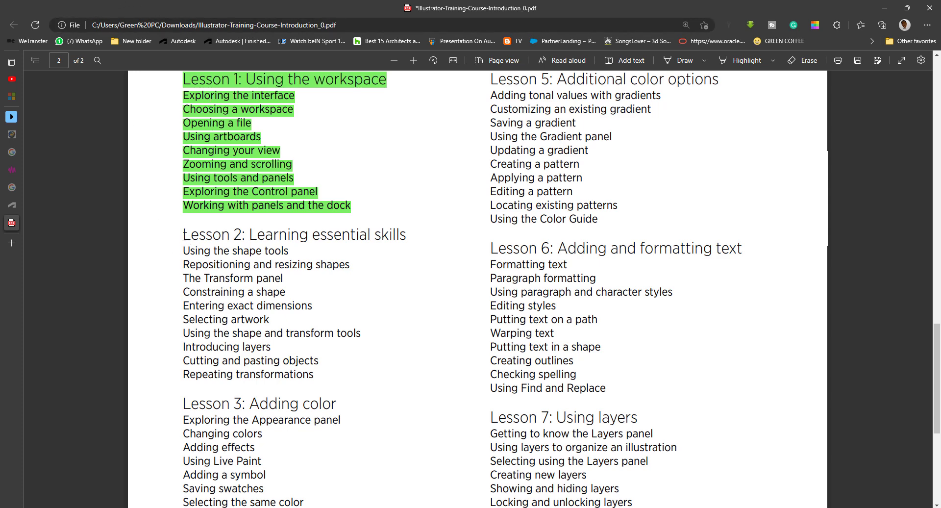
left_click_drag(185, 235, 228, 237)
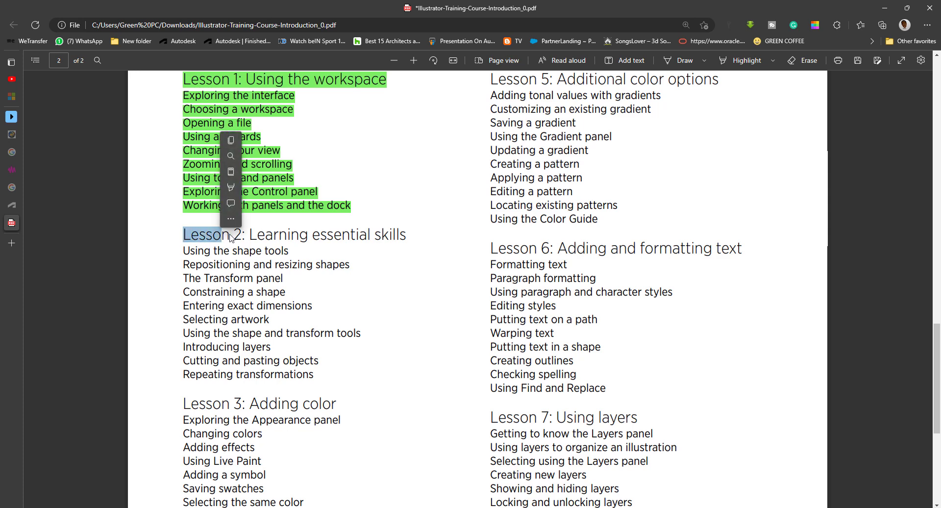
left_click(185, 252)
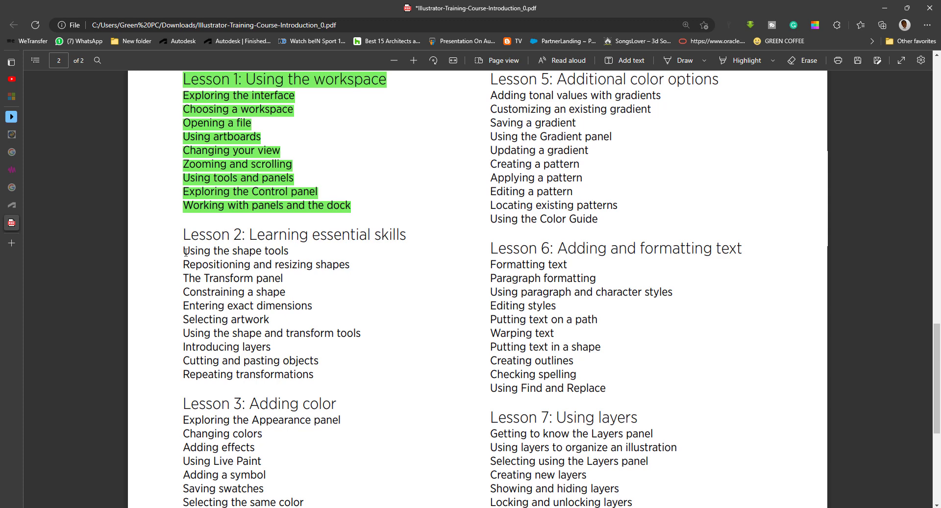
left_click_drag(185, 252, 290, 252)
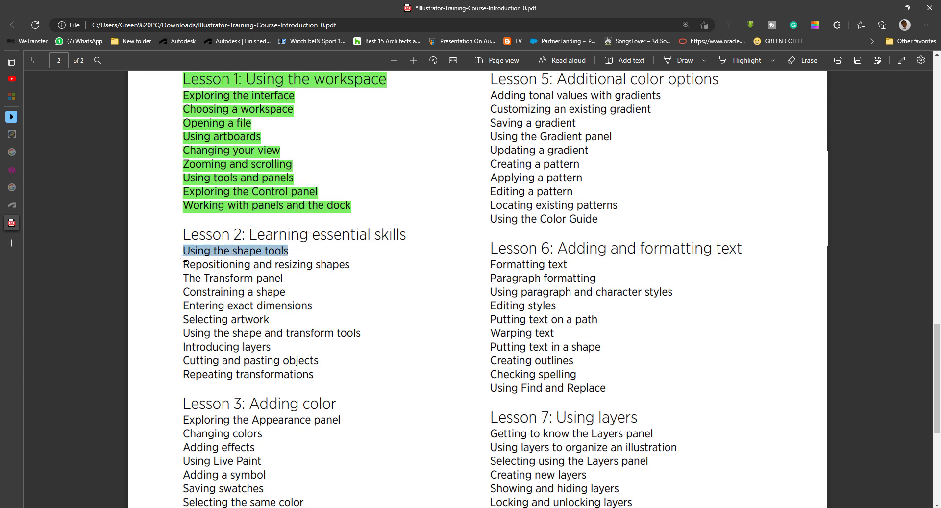
left_click_drag(182, 265, 348, 265)
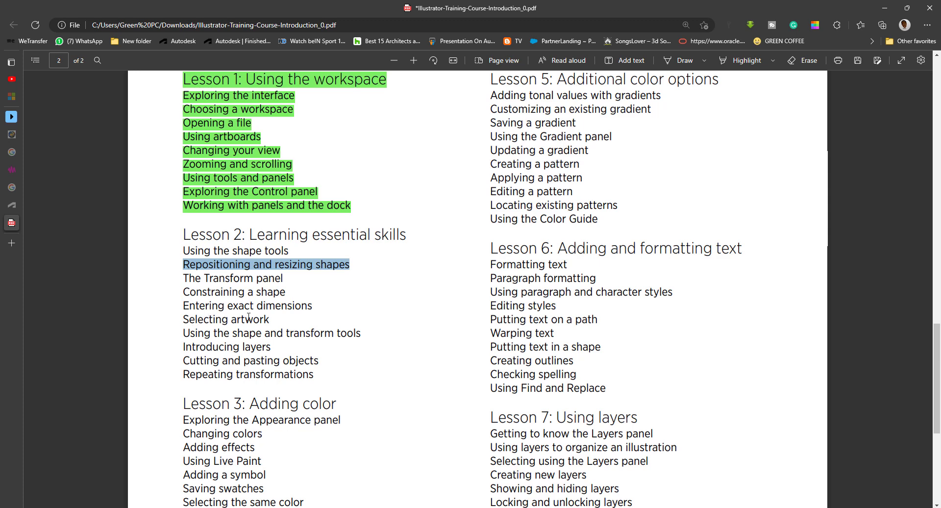
left_click_drag(184, 333, 355, 333)
left_click_drag(183, 346, 314, 373)
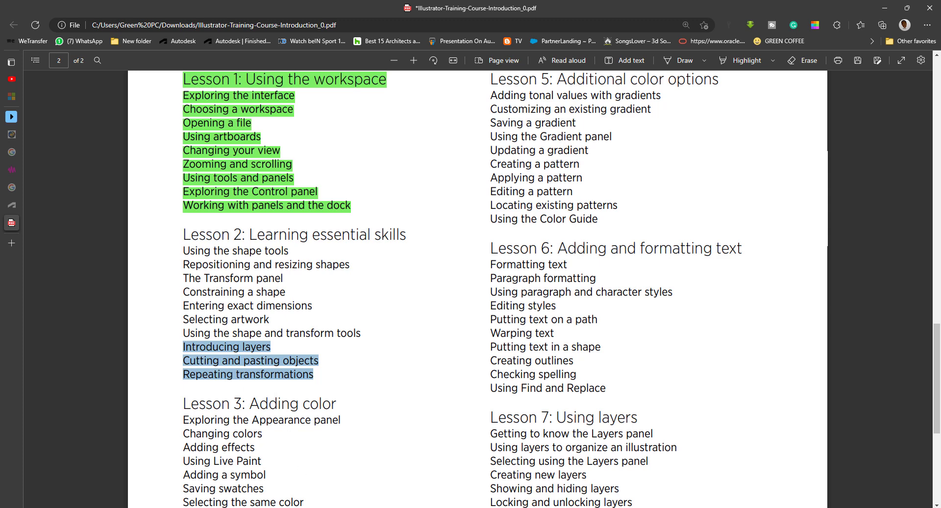
- Switch back to Illustrator and create a landscape A4 document, 297 x 210 mm, with 3 artboards in RGB color
left_click(346, 507)
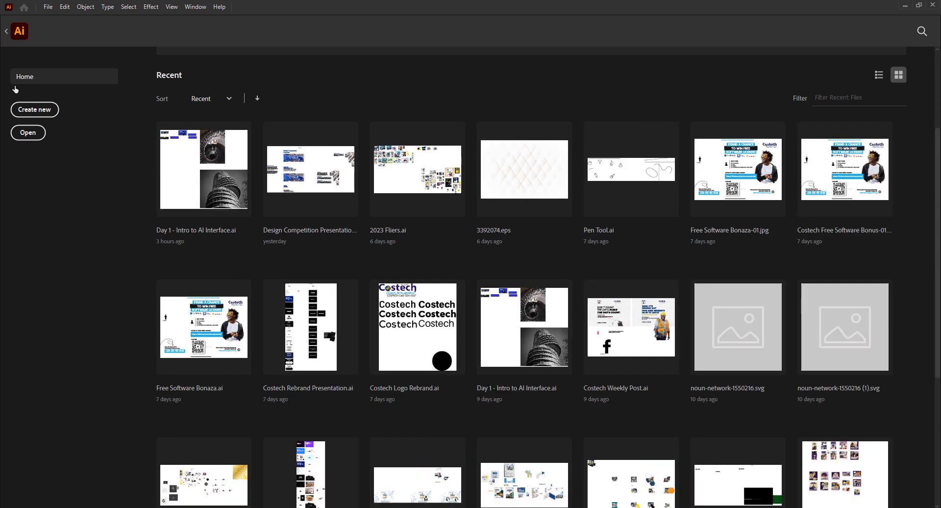
left_click(47, 113)
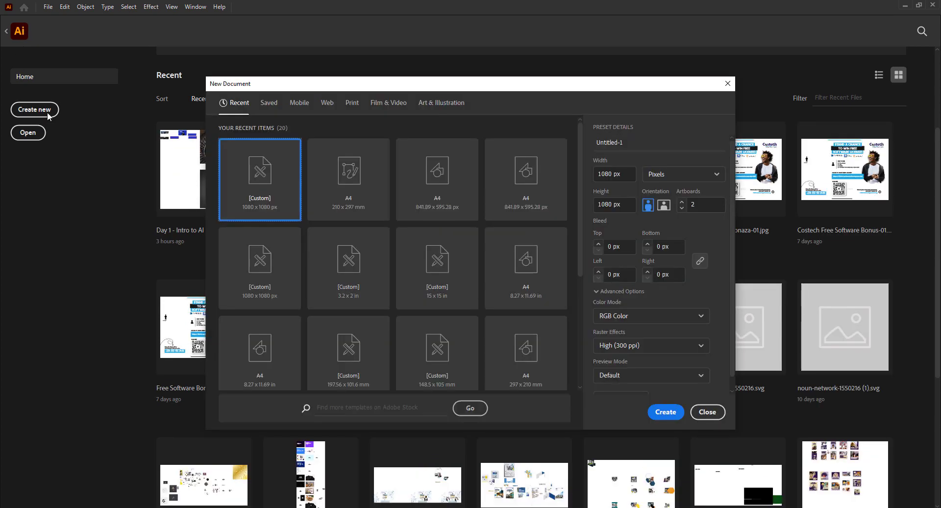
left_click(356, 201)
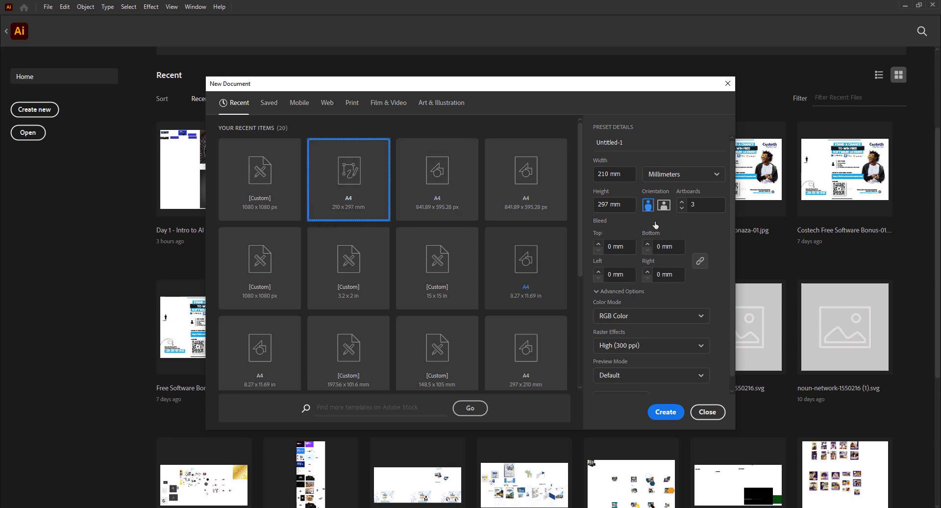
left_click(663, 205)
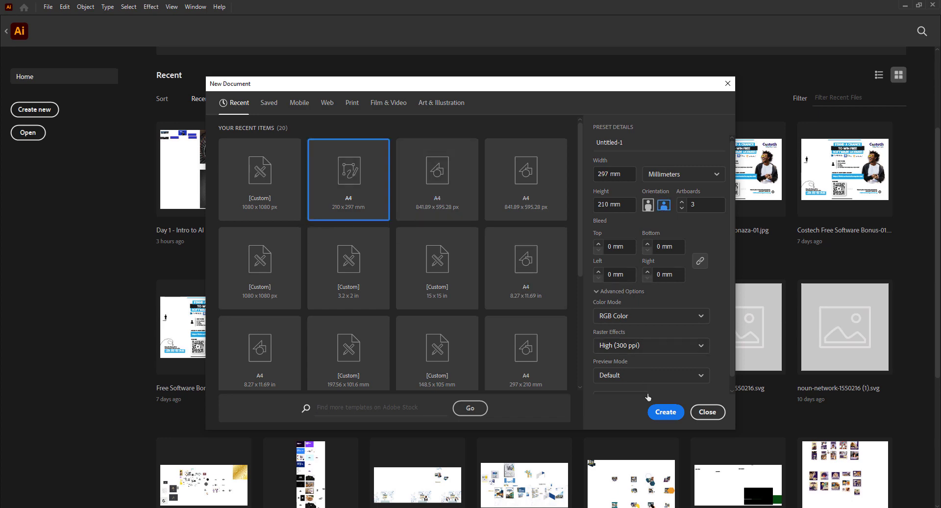
left_click(666, 412)
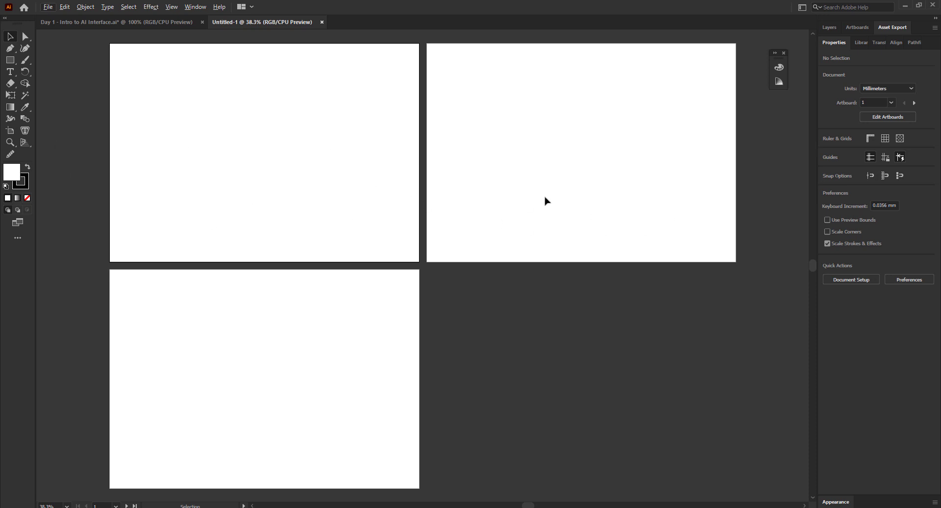
- Delete Artboard 3 and Artboard 2, and fit Artboard 1 in the view
left_click(865, 28)
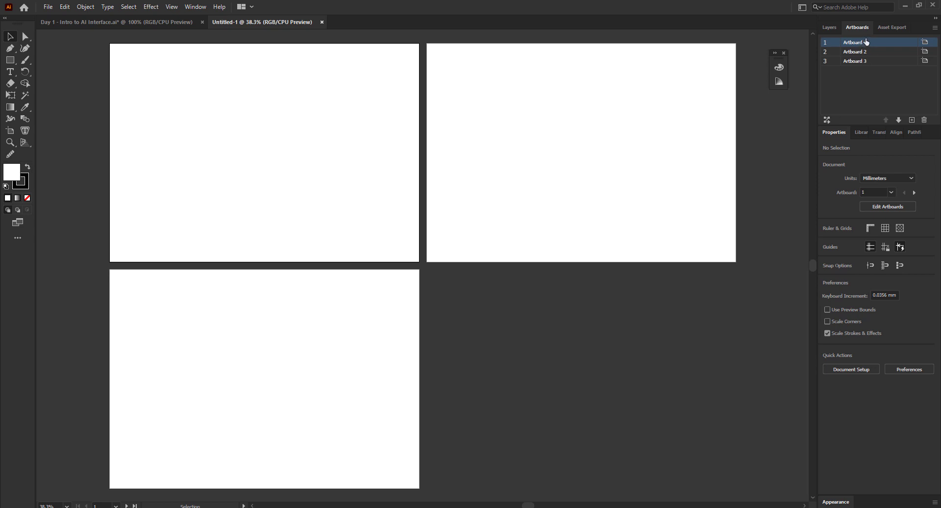
left_click(872, 62)
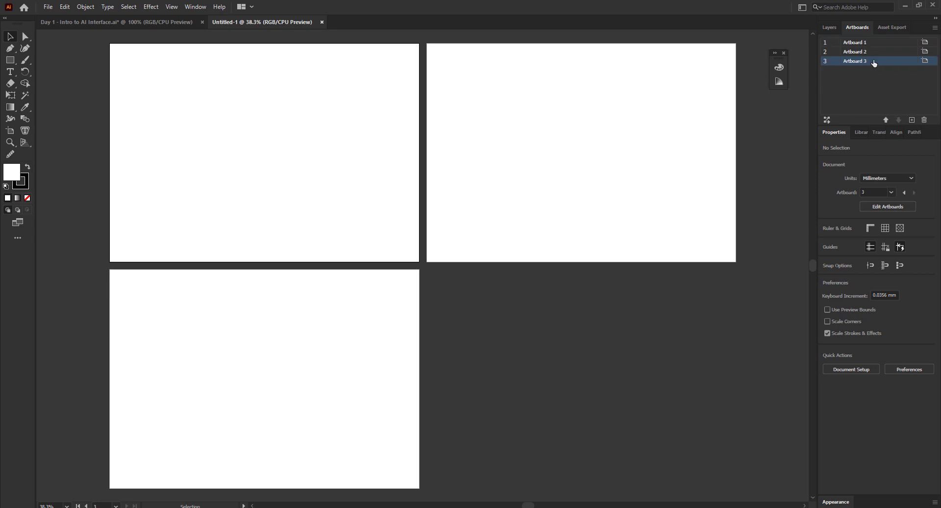
left_click(927, 122)
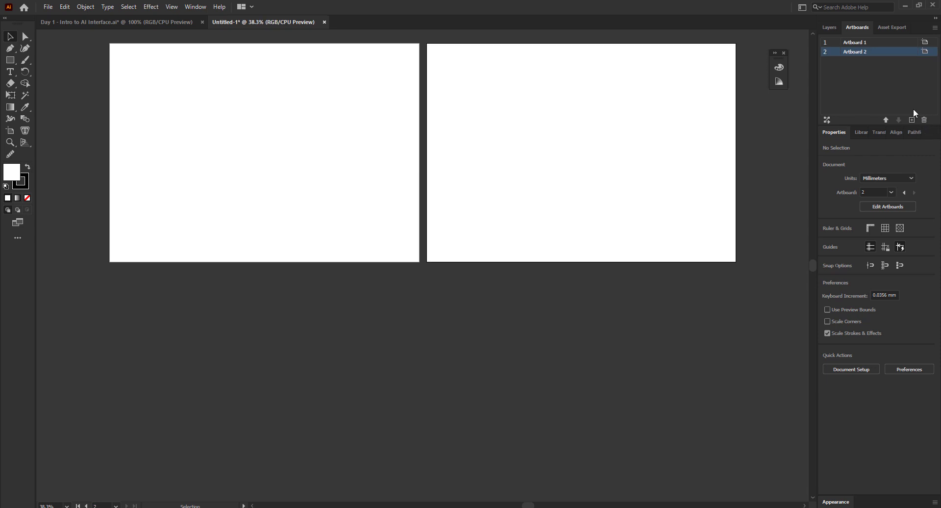
double_click(873, 53)
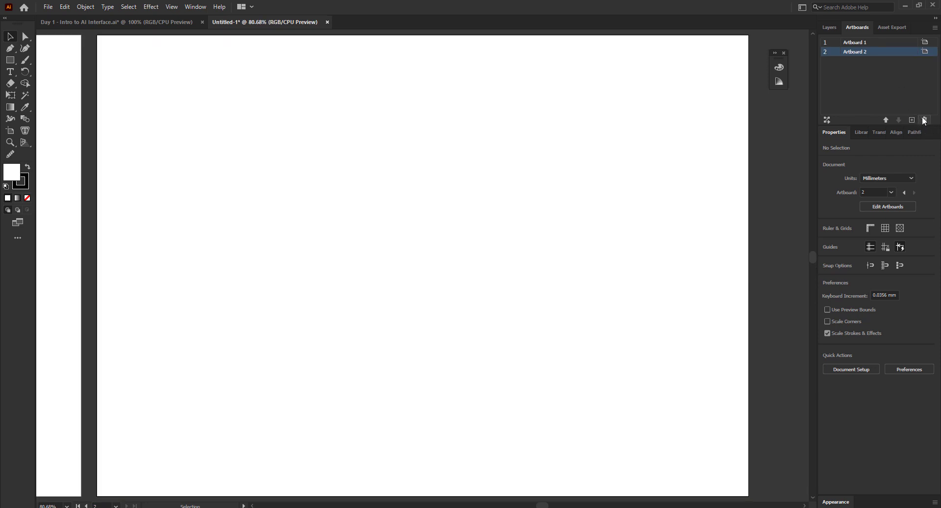
left_click(926, 122)
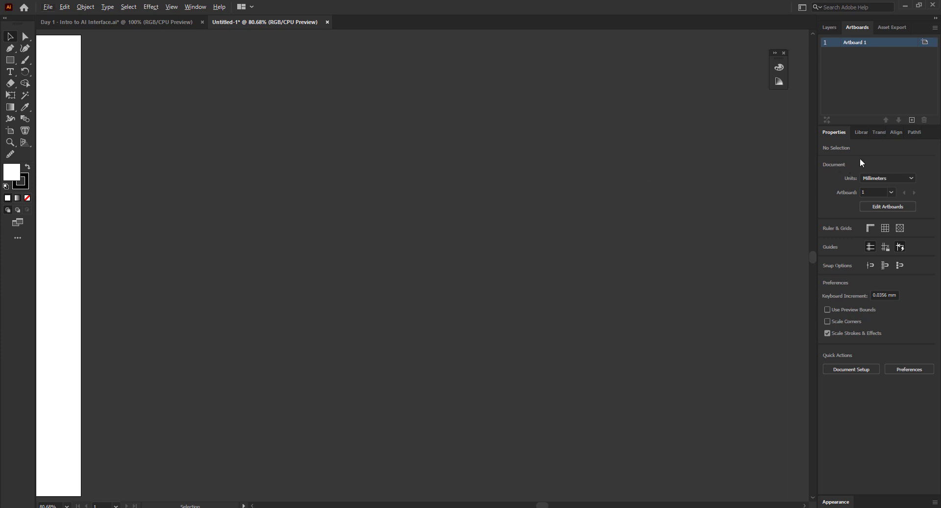
double_click(886, 46)
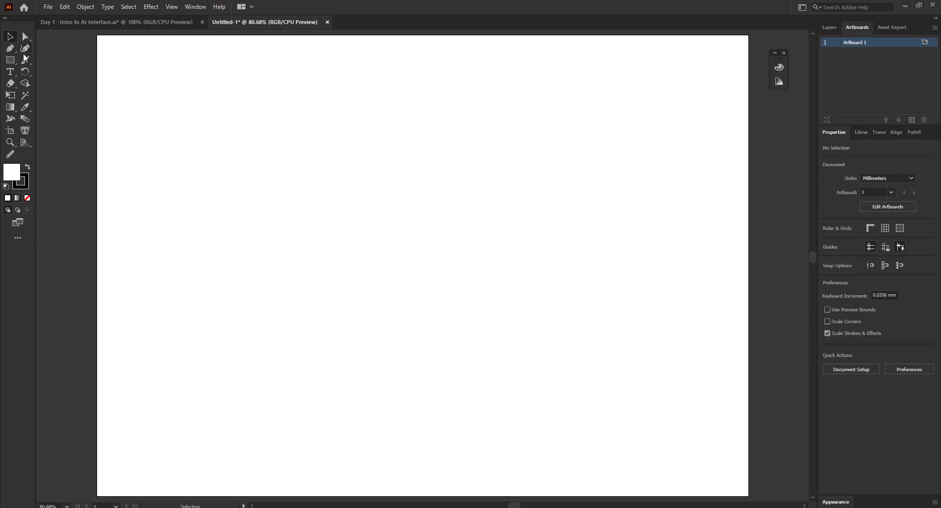
- Create a 50 mm line at 0° with Fill Line enabled and move it to about X 133.5 mm, Y 58.7 mm
left_click(10, 61)
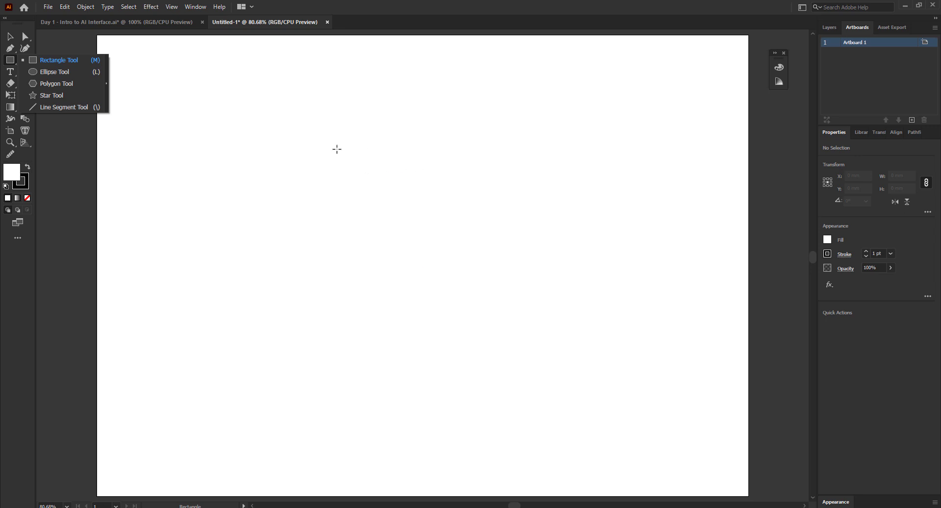
left_click(78, 106)
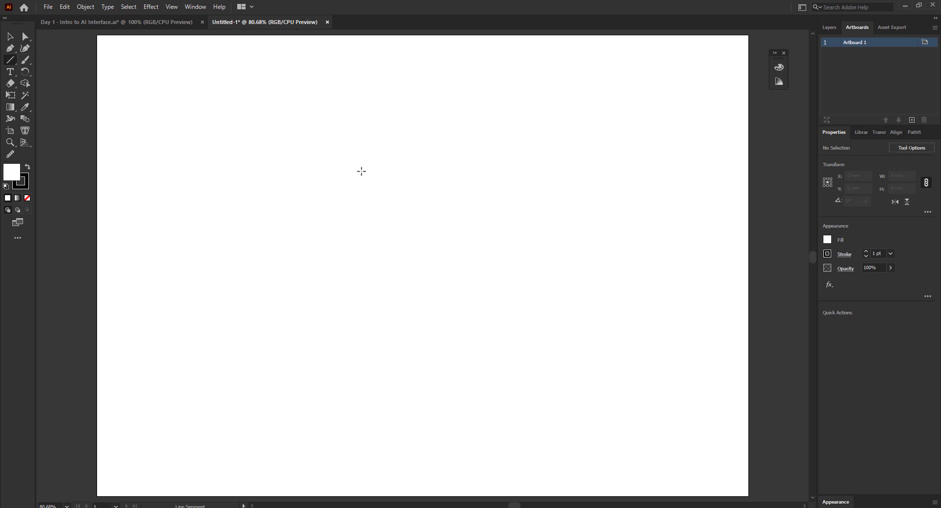
left_click(13, 63)
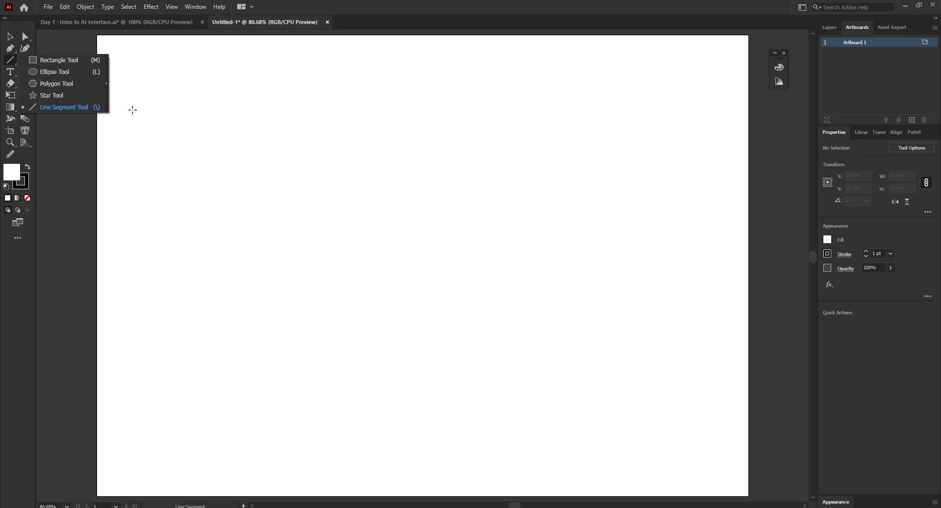
left_click(79, 107)
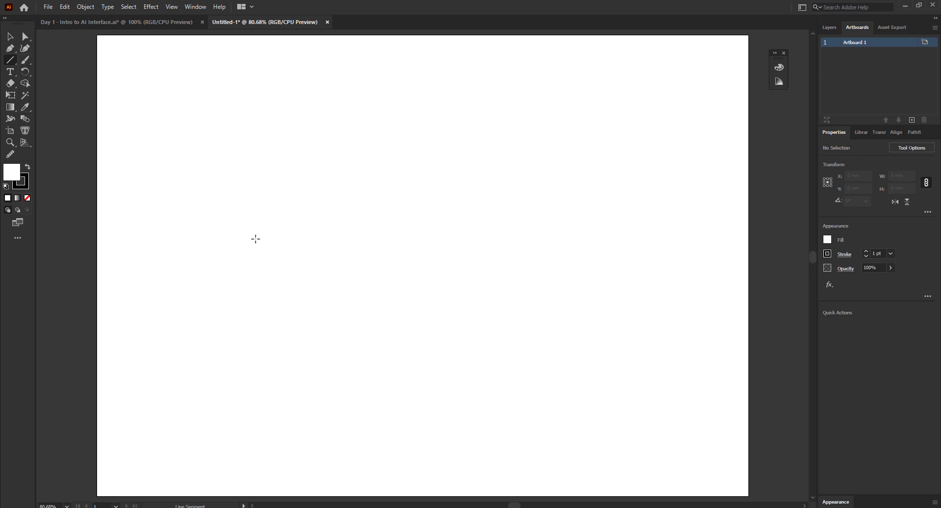
left_click(259, 307)
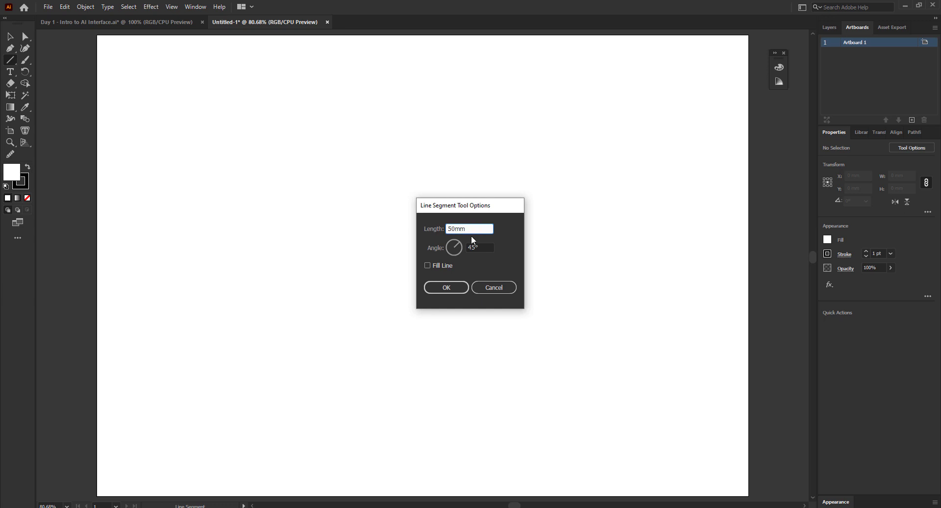
key("Tab")
type("0")
left_click(426, 265)
left_click(452, 287)
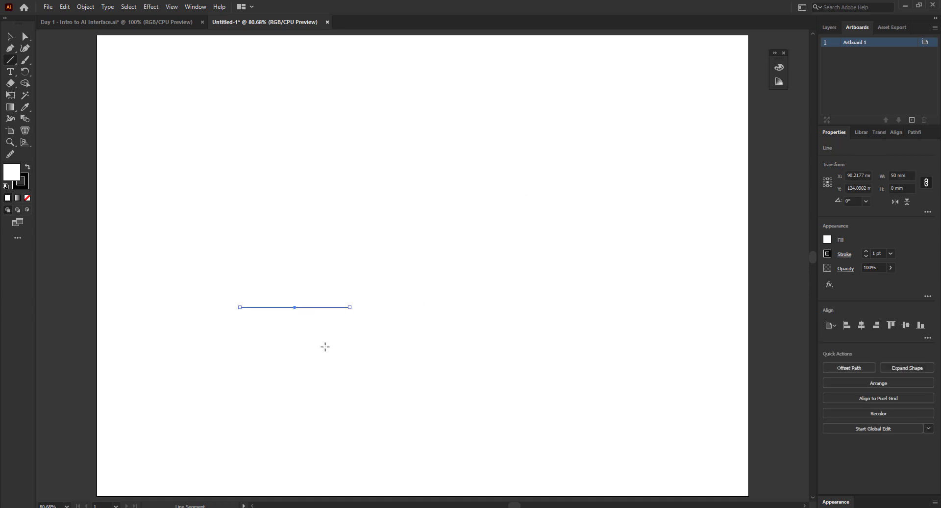
left_click(10, 36)
left_click_drag(296, 311, 391, 167)
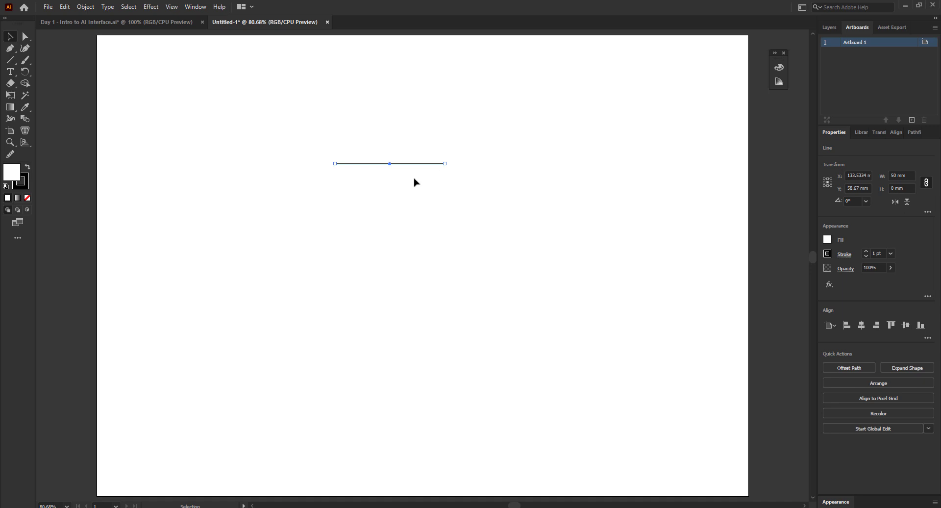
- Draw a 45° line about 100 mm wide and high below the horizontal line, with no fill and a 5 pt stroke
left_click(10, 61)
left_click_drag(191, 410, 450, 228)
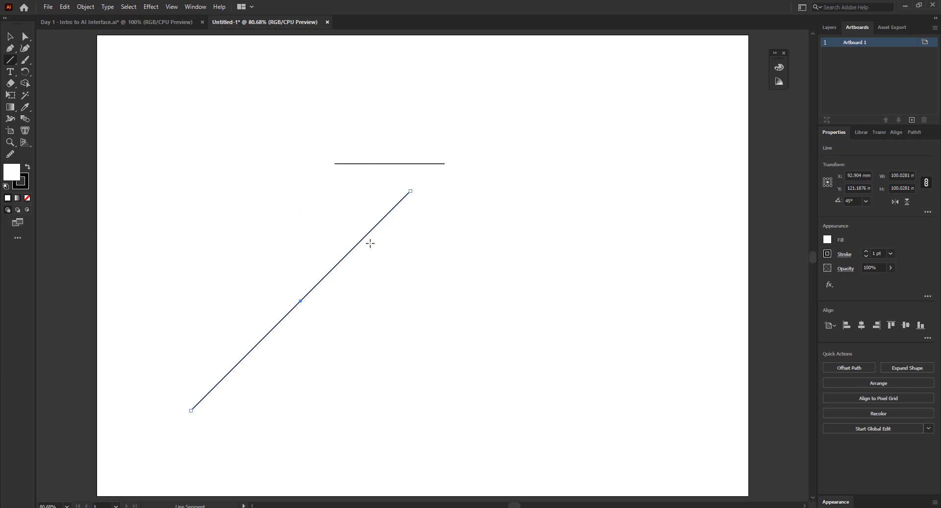
left_click(10, 36)
left_click(27, 198)
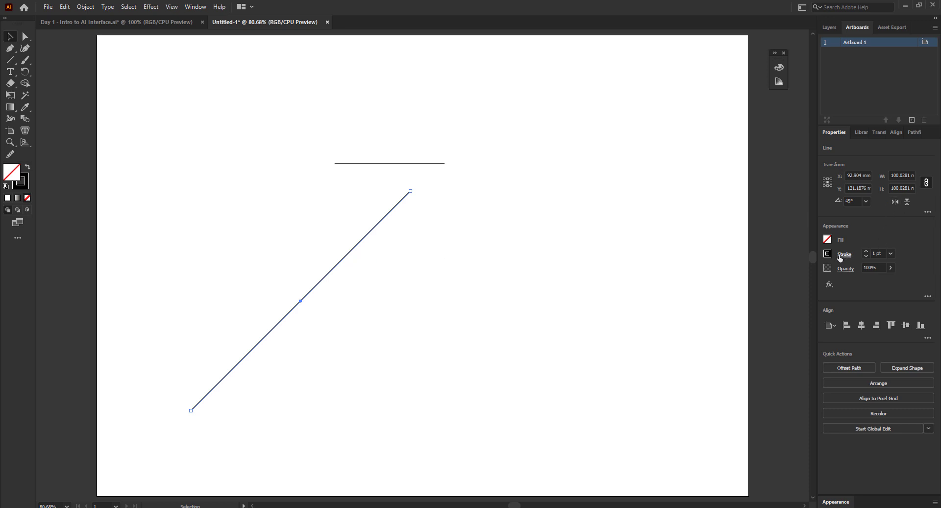
left_click(891, 254)
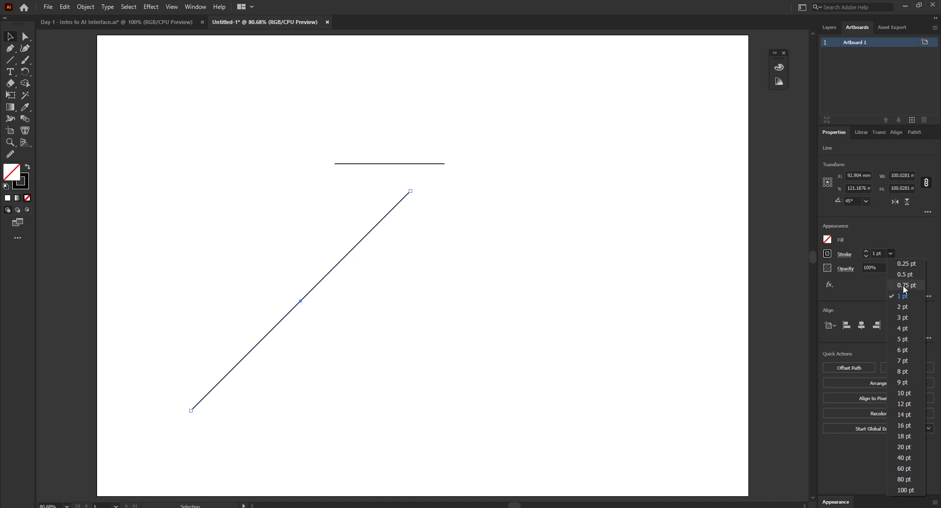
left_click(902, 340)
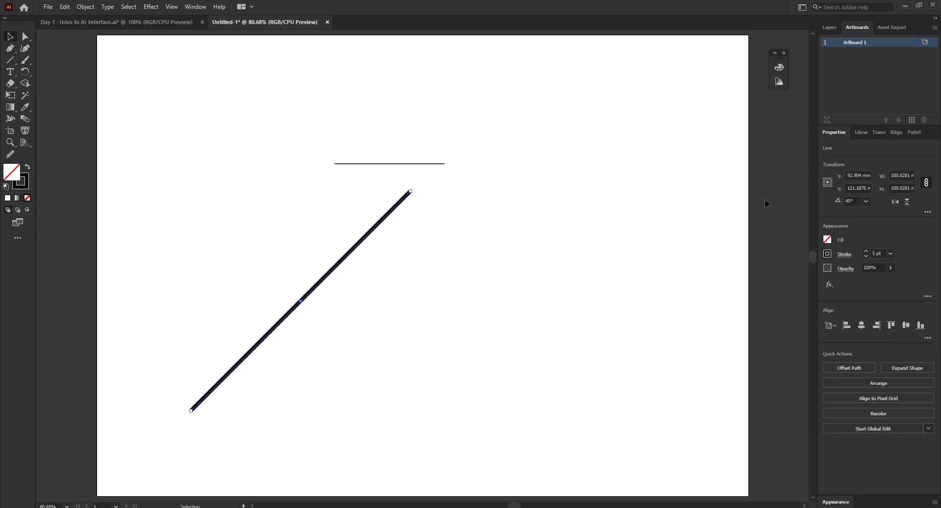
- Create a six-pointed star with radius 1 of 10 mm and radius 2 of 18 mm beside the diagonal line
left_click(9, 60)
left_click(74, 95)
left_click(480, 272)
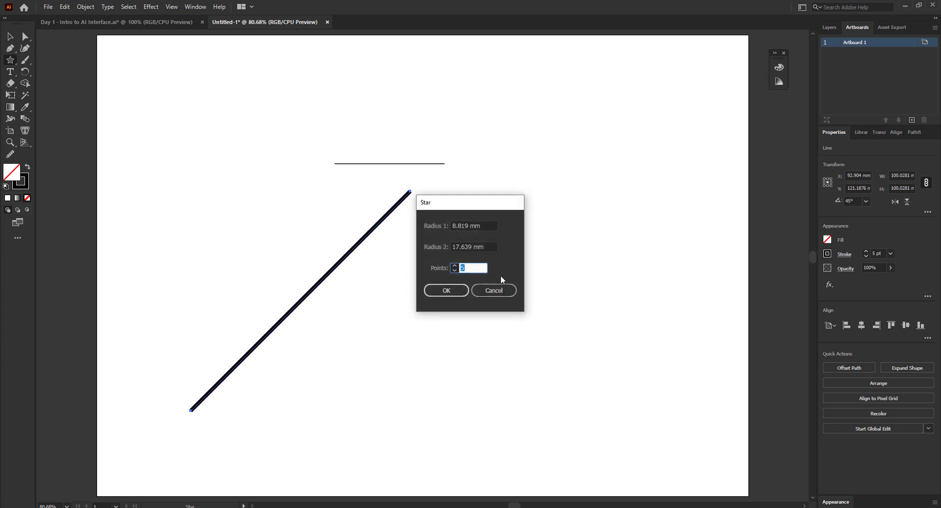
left_click(491, 226)
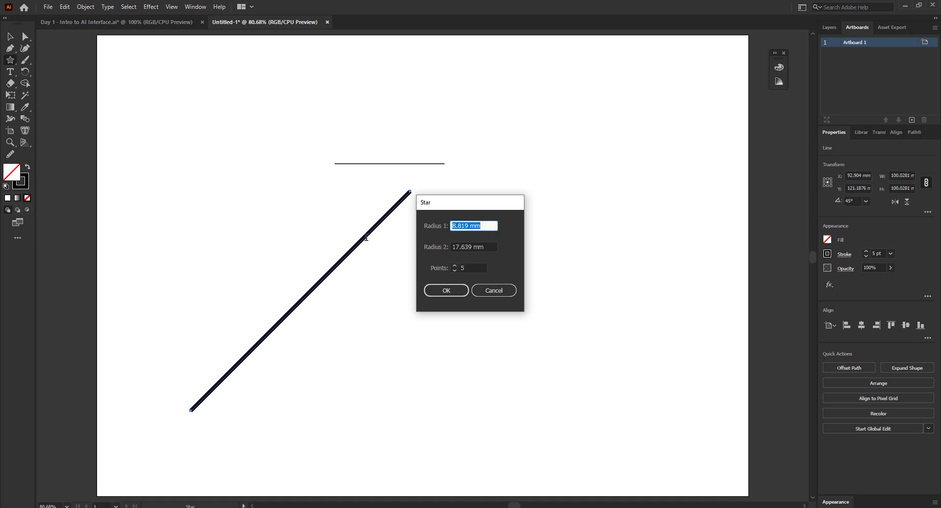
type("10")
key("Tab")
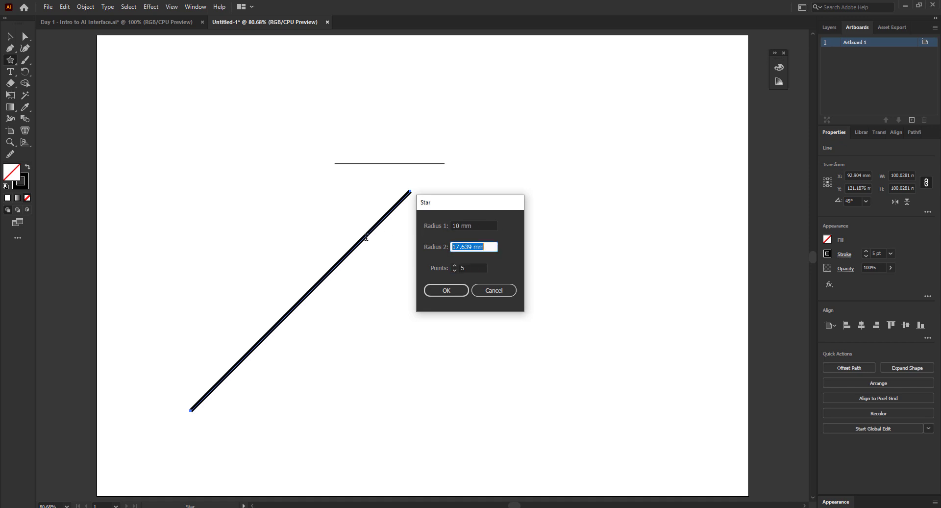
type("18")
left_click(455, 265)
left_click(455, 265)
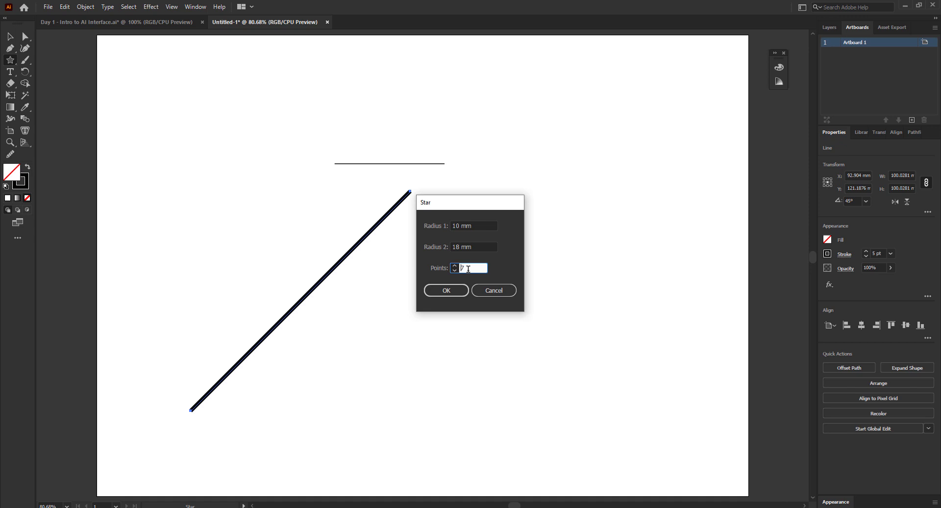
double_click(464, 267)
left_click(455, 269)
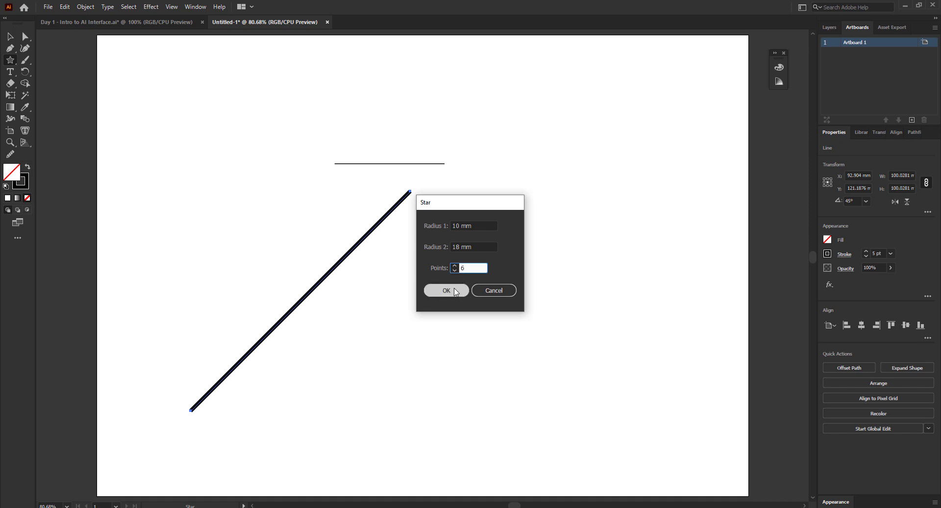
left_click(454, 290)
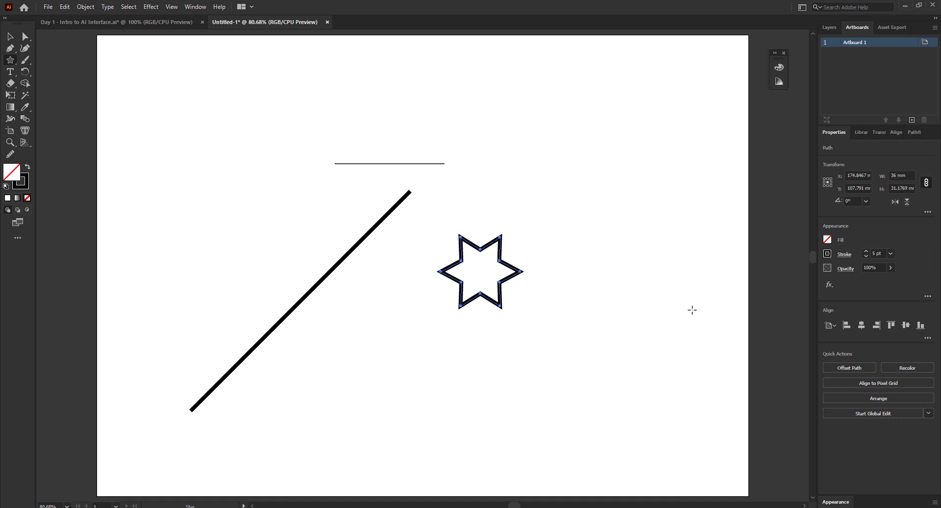
- Rotate the six-pointed star about 30° and move it to about X 191.3 mm, Y 67.4 mm, then deselect it
left_click(10, 36)
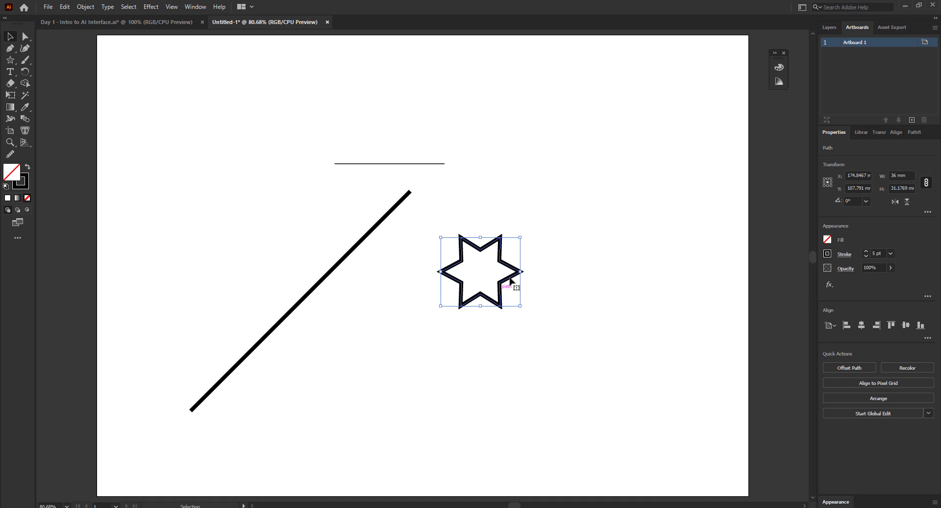
left_click_drag(520, 283, 584, 200)
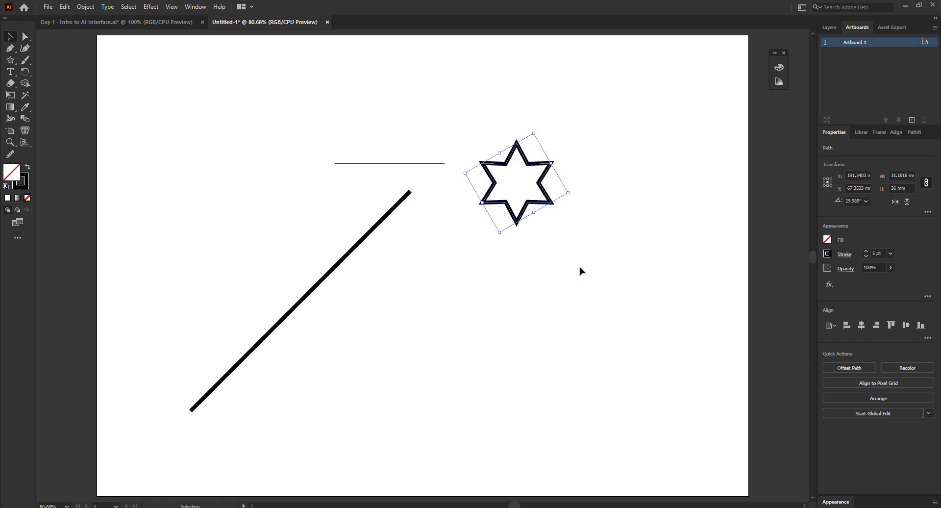
left_click(581, 272)
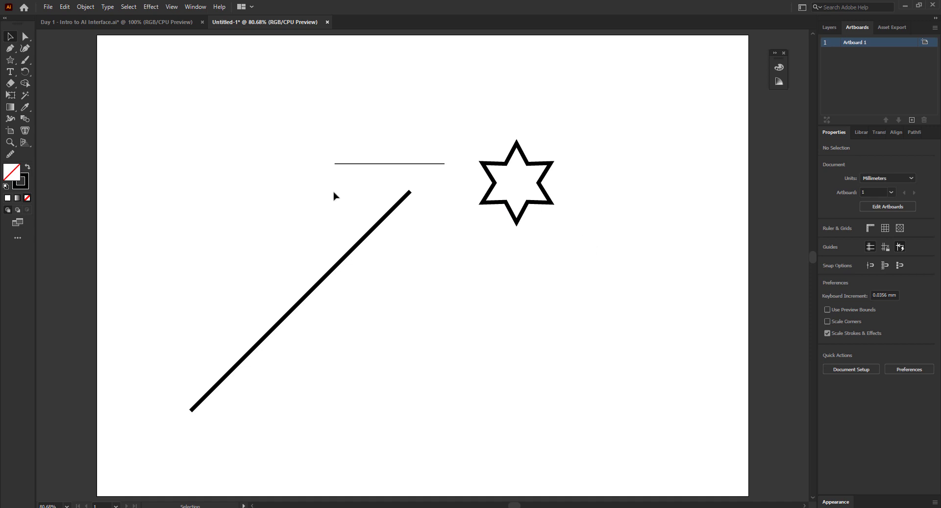
- Create a five-pointed star with radii of 10 mm and 18 mm below the six-pointed star and rotate it about 31°
left_click(10, 60)
left_click(465, 288)
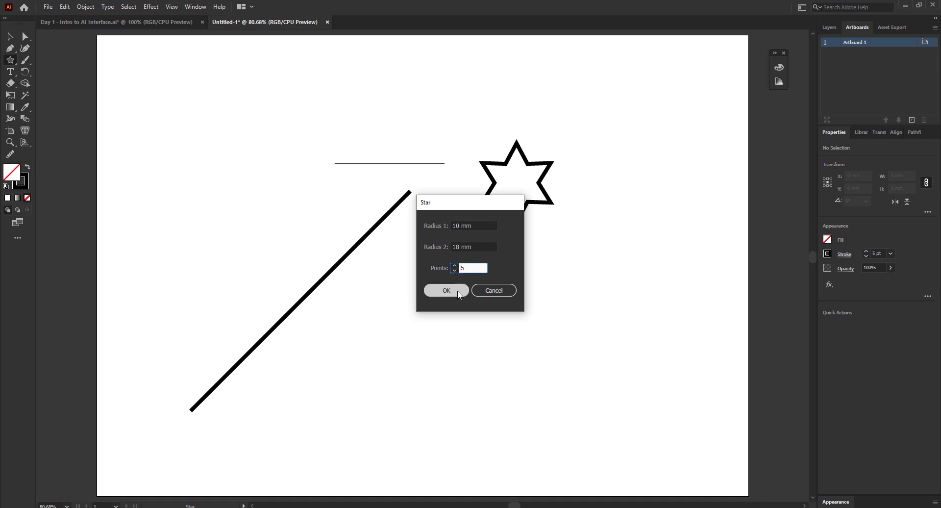
left_click(444, 290)
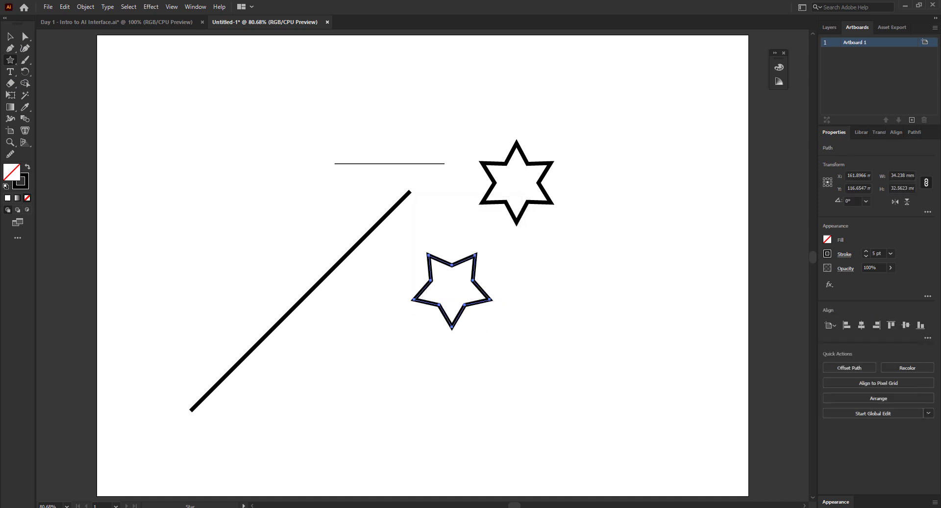
left_click(10, 36)
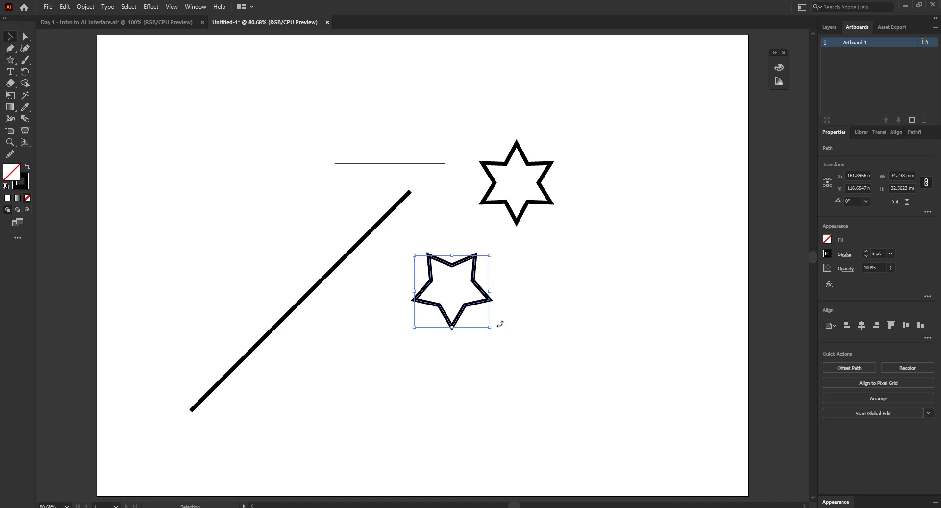
left_click_drag(498, 321, 515, 300)
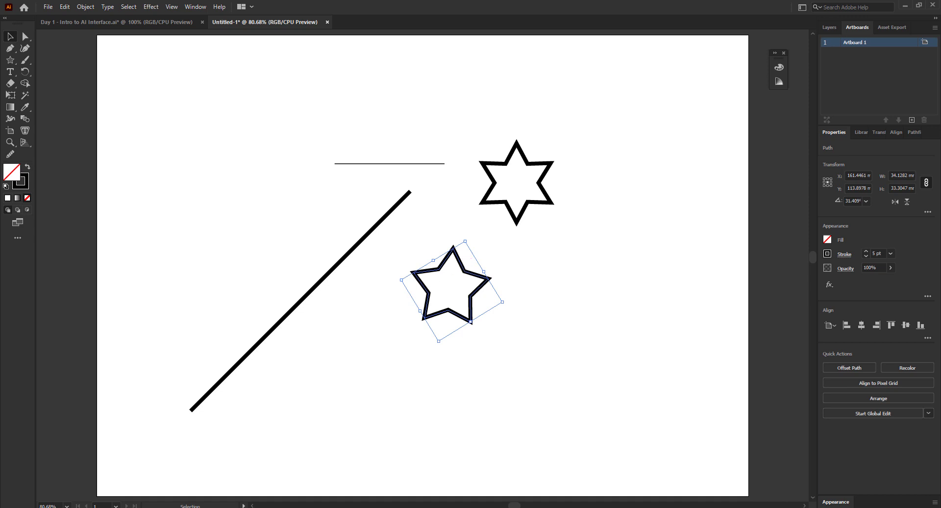
- Fill the five-pointed star with bright red and deselect it
double_click(10, 177)
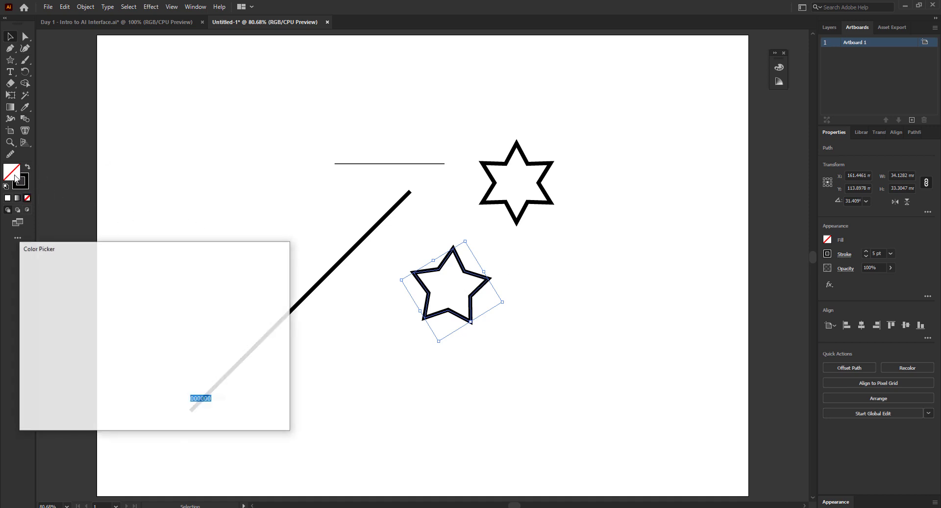
left_click(149, 279)
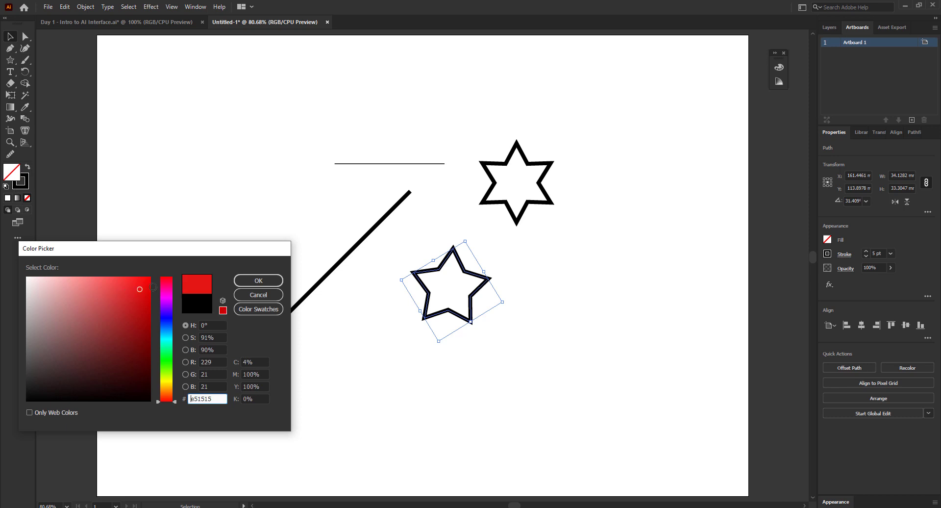
left_click(251, 280)
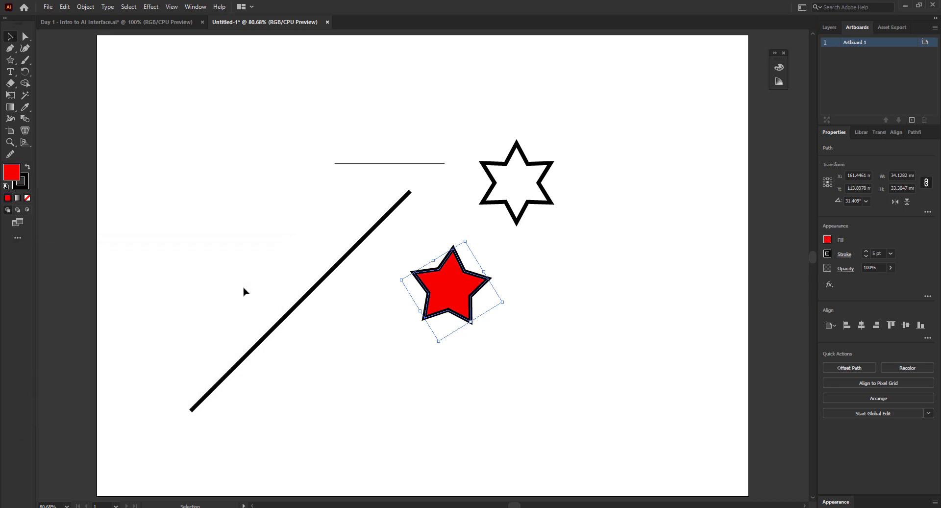
left_click(558, 322)
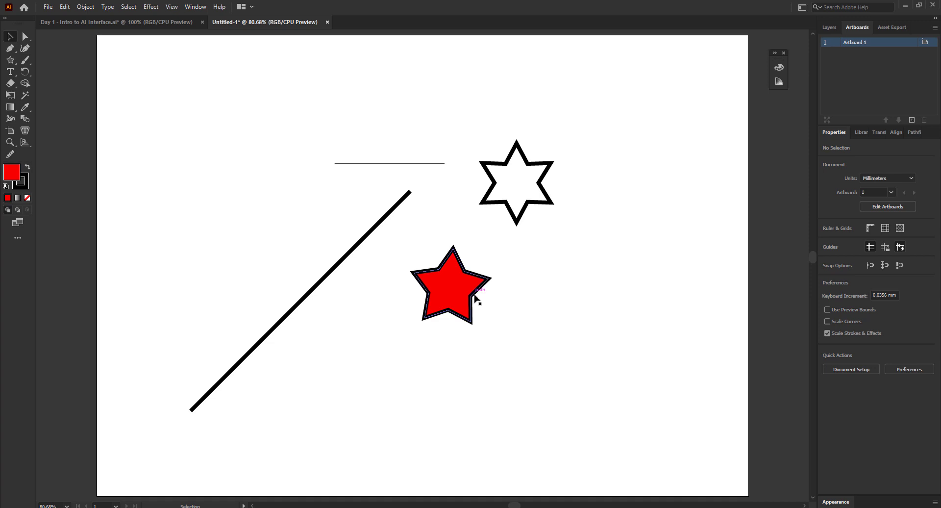
- Draw a larger red five-pointed star about 74 x 72 mm and move it to about X 241.7 mm, Y 140.8 mm
left_click(10, 60)
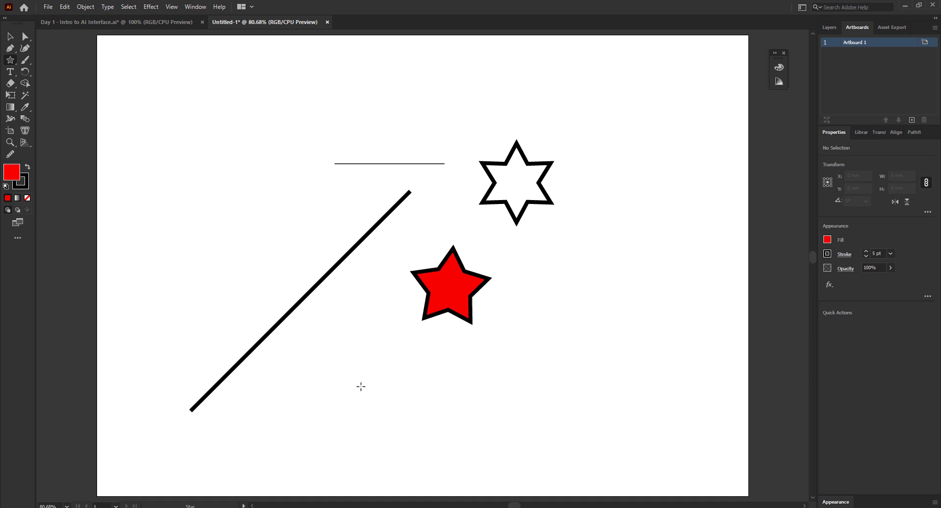
left_click_drag(331, 417, 413, 394)
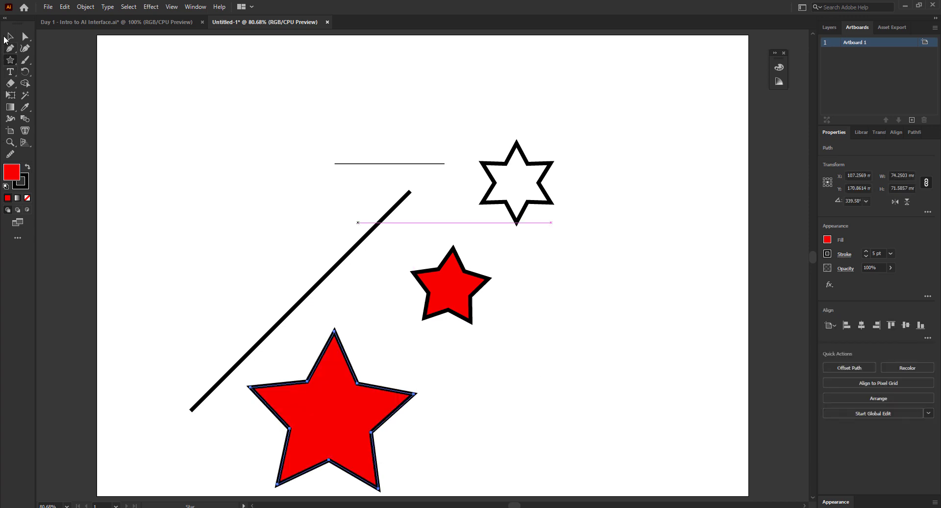
left_click(8, 38)
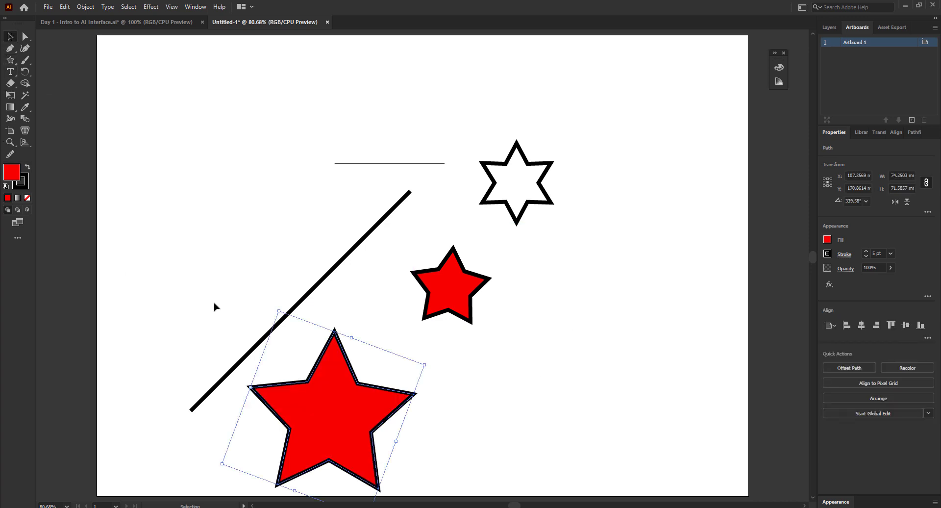
left_click_drag(390, 416, 686, 350)
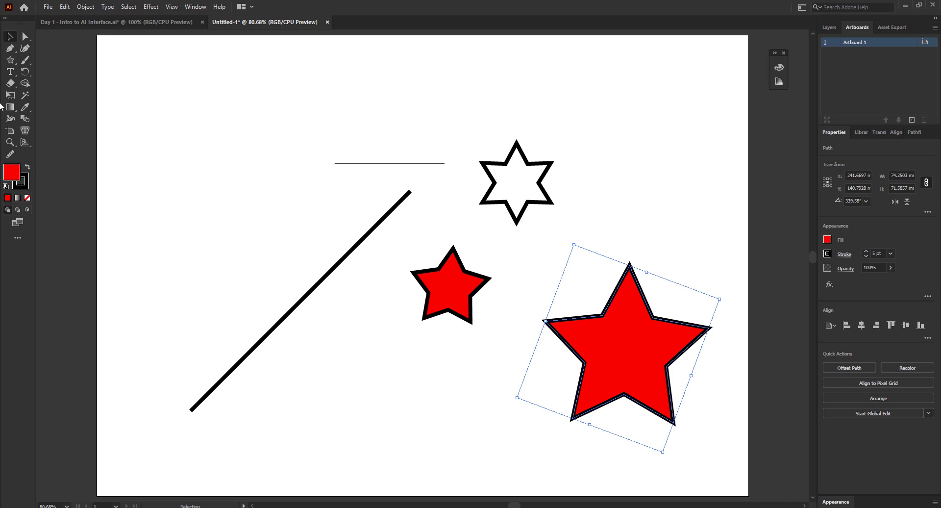
- Create a 17-sided polygon with a 50 mm radius in the artboard's upper-left area
left_click(11, 61)
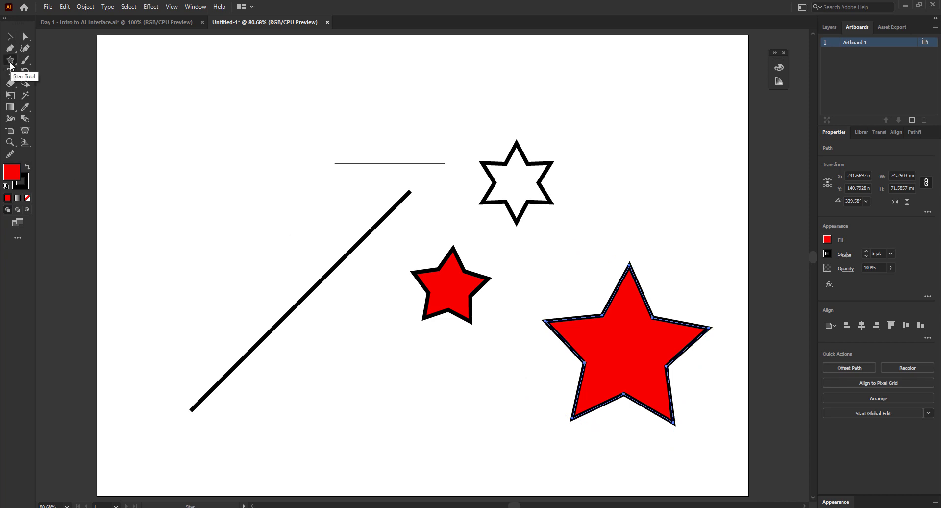
left_click(10, 63)
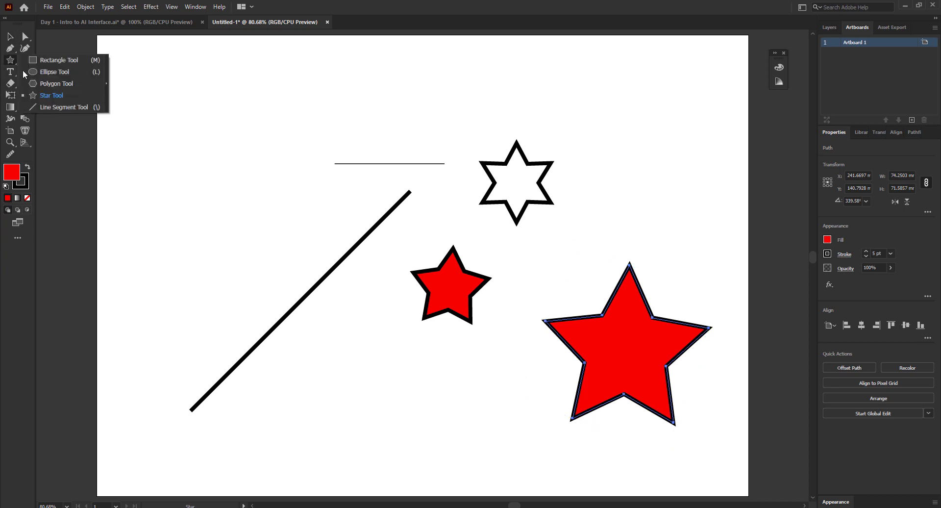
left_click(66, 87)
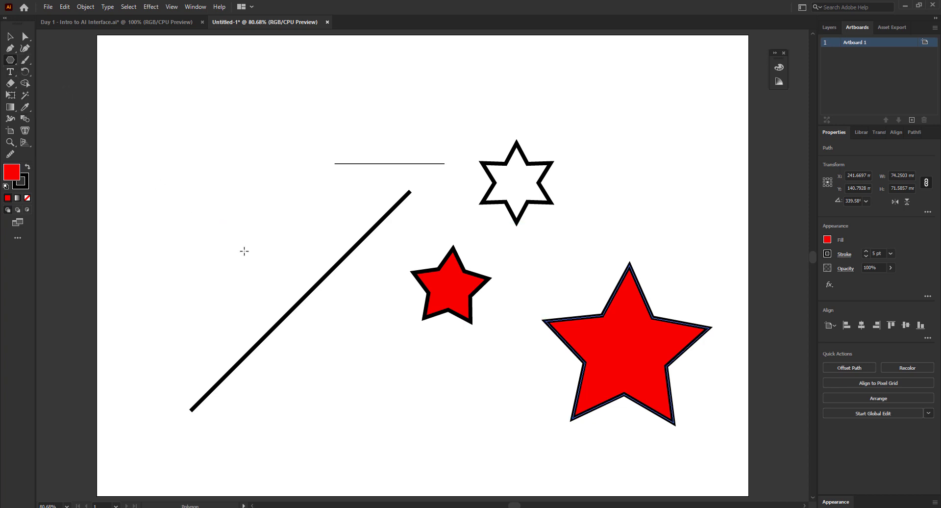
left_click(222, 148)
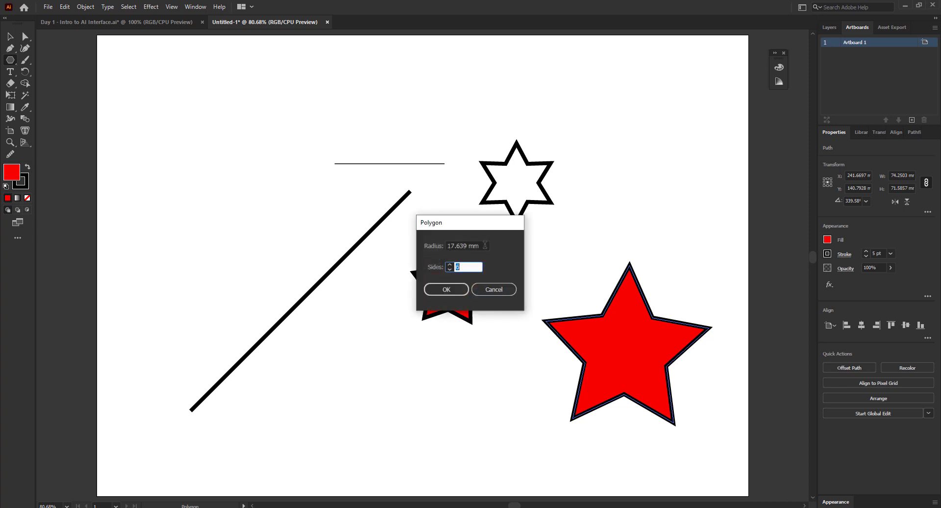
left_click(484, 245)
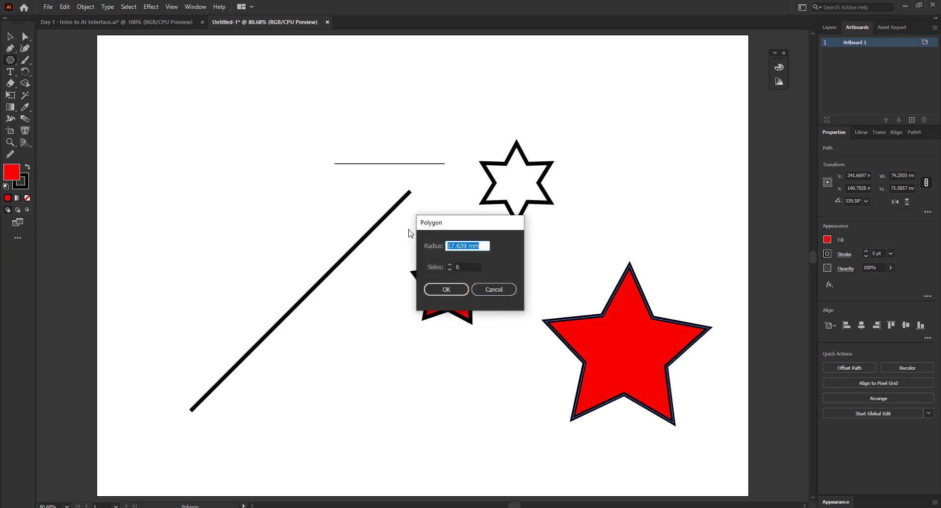
type("50")
key("Tab")
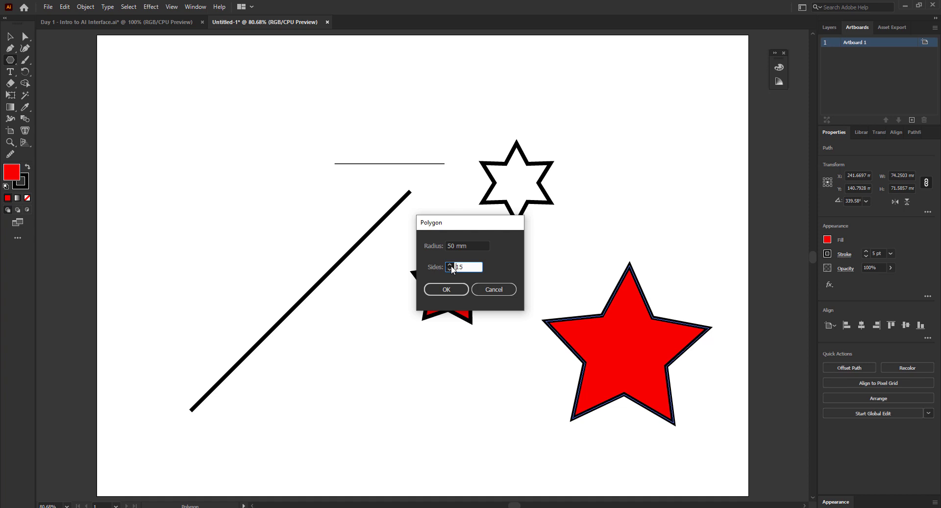
left_click(449, 266)
left_click(454, 289)
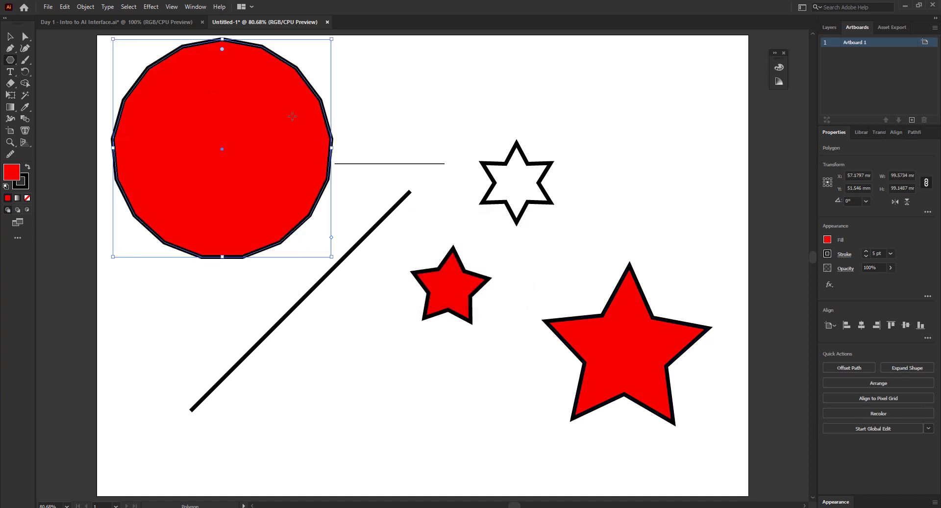
- Scale the 17-sided polygon down proportionally to about 69 mm wide and high
scroll(375, 272, "down", 2)
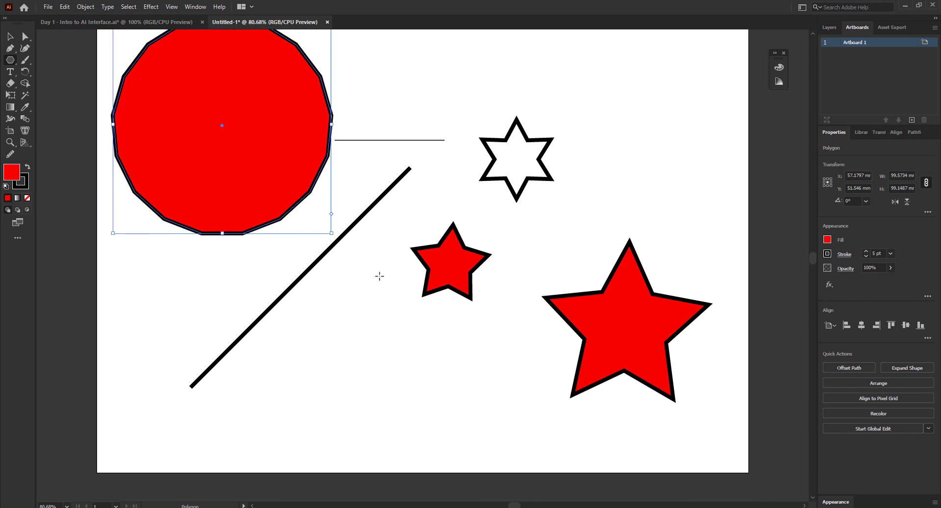
scroll(380, 277, "up", 1)
scroll(379, 279, "down", 2)
scroll(259, 171, "up", 2)
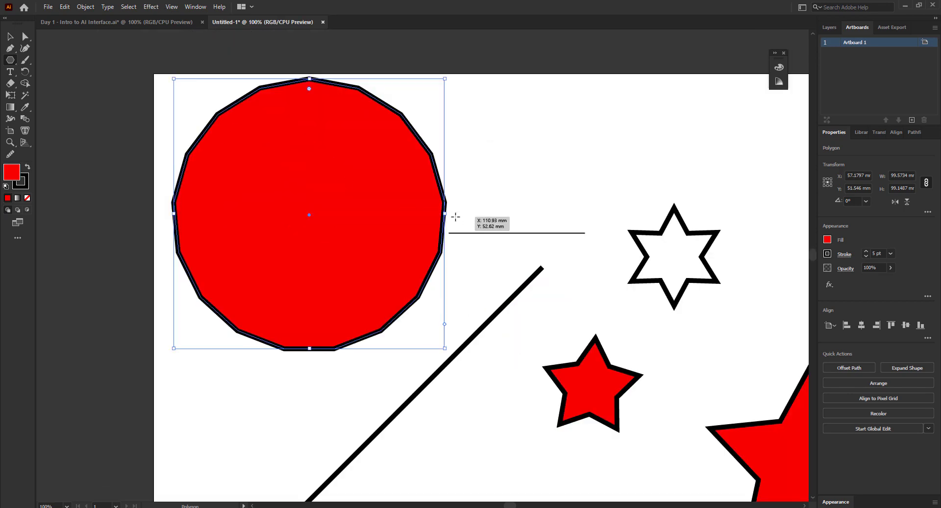
left_click_drag(445, 212, 362, 213)
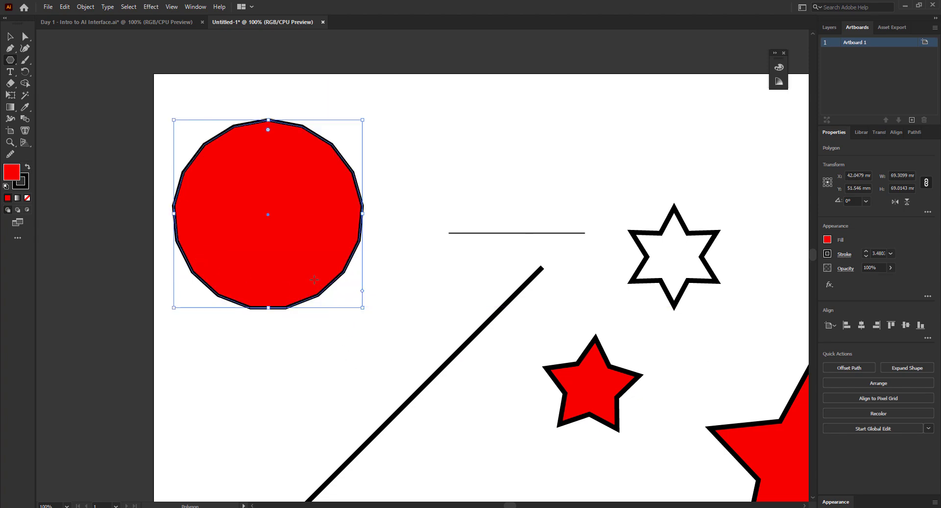
scroll(314, 279, "down", 4)
scroll(306, 292, "down", 1)
scroll(306, 292, "up", 1)
scroll(307, 292, "up", 1)
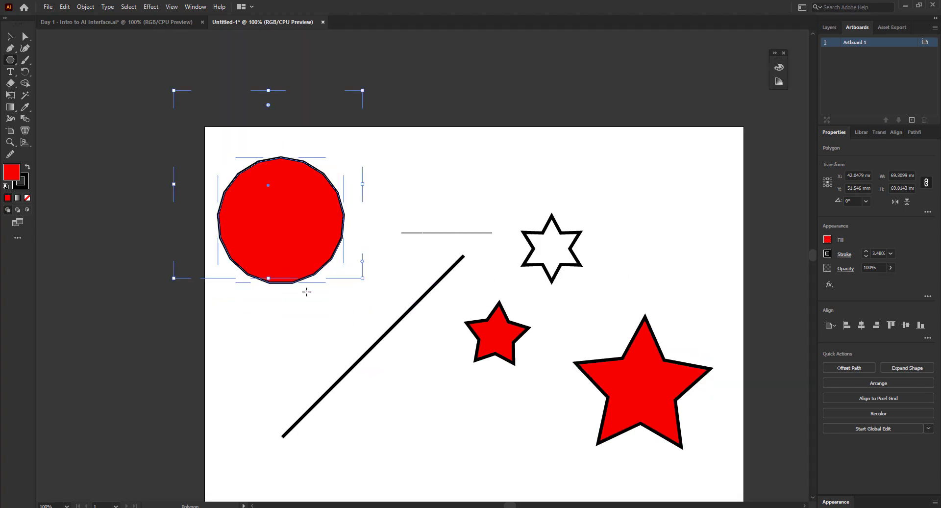
- Draw a second, larger polygon freehand, about 122 mm wide and 121 mm high, over the lower part of the diagonal line
left_click(10, 60)
scroll(313, 309, "down", 3)
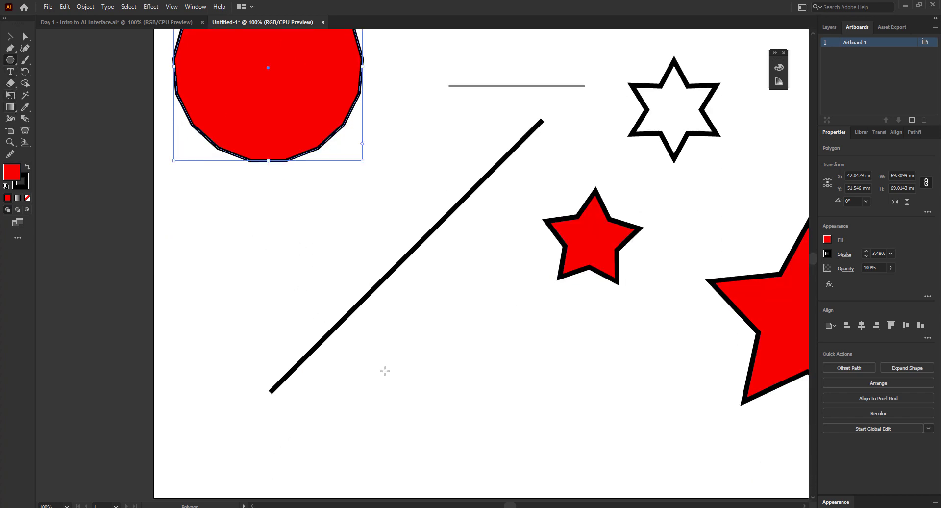
left_click_drag(384, 371, 545, 320)
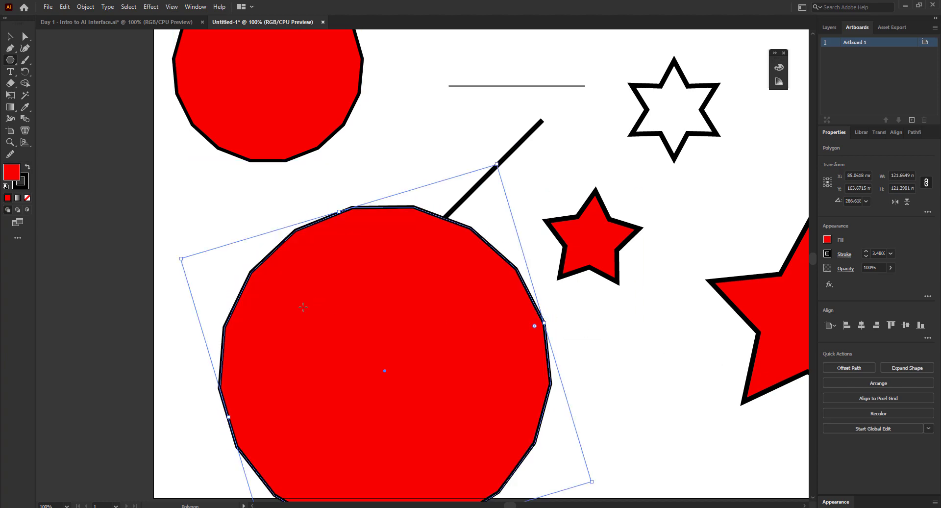
key("ctrl+minus")
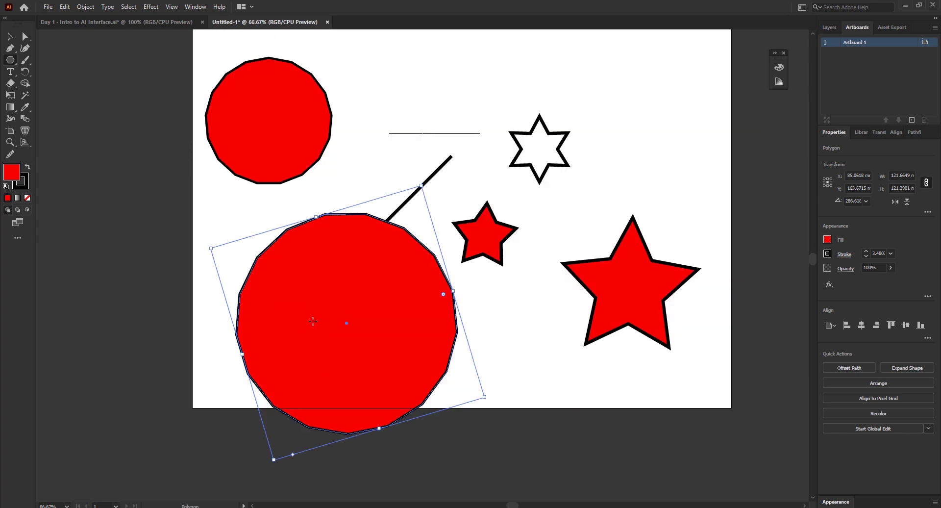
- Delete the large freehand polygon over the diagonal line and the 17-sided polygon in the artboard's upper-left area
key("Delete")
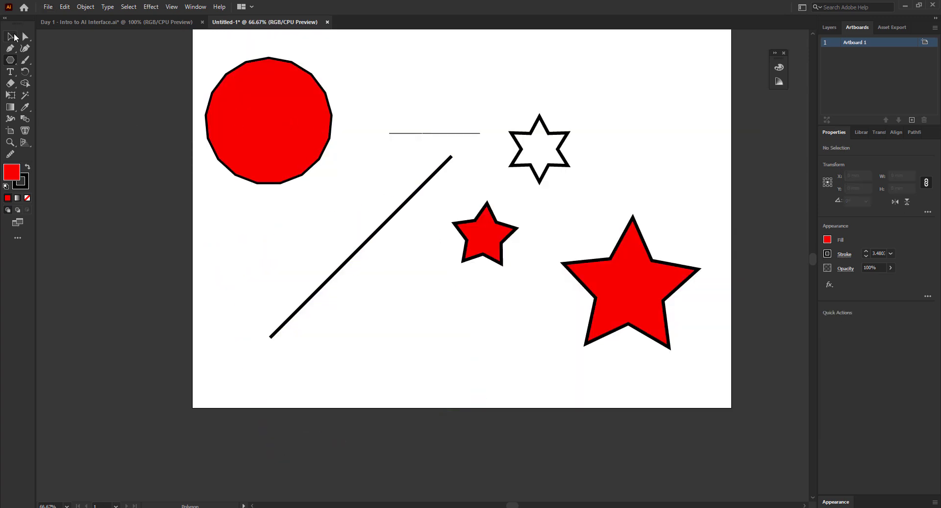
left_click(10, 36)
left_click(280, 126)
key("Delete")
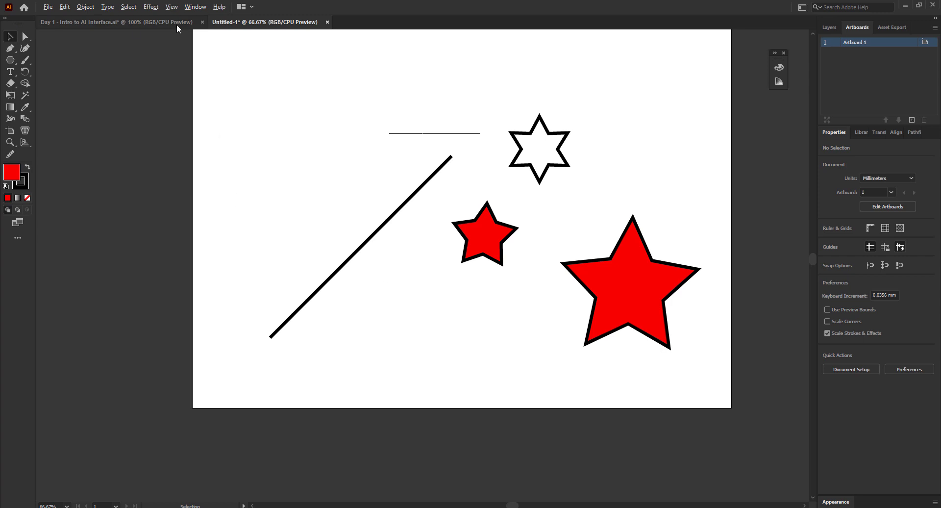
scroll(307, 94, "up", 1)
scroll(176, 166, "down", 1)
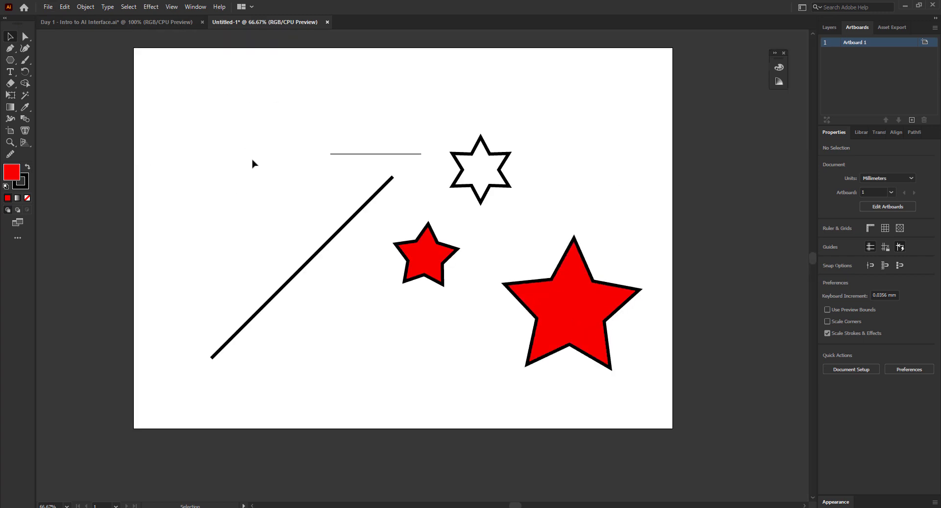
- Create a six-sided polygon with a 30 mm radius left of the short horizontal line
left_click(9, 61)
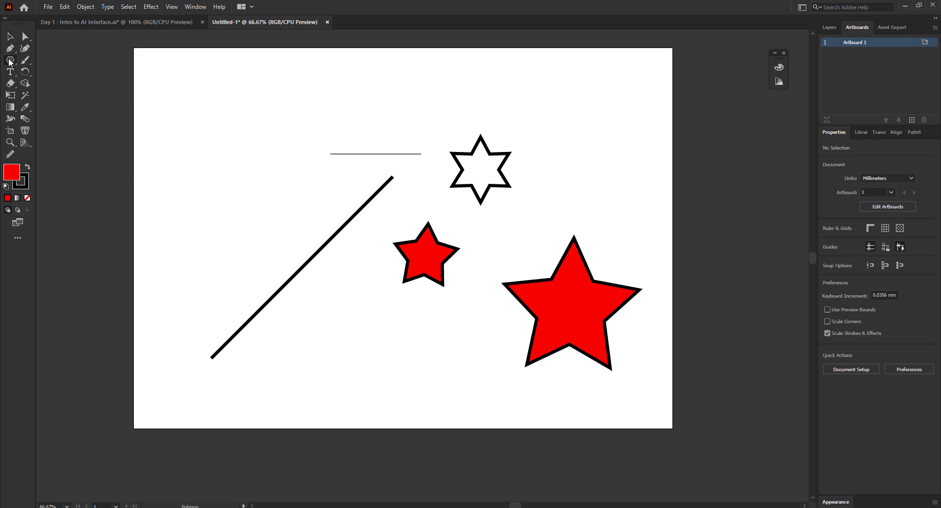
left_click(256, 192)
left_click_drag(474, 225, 256, 157)
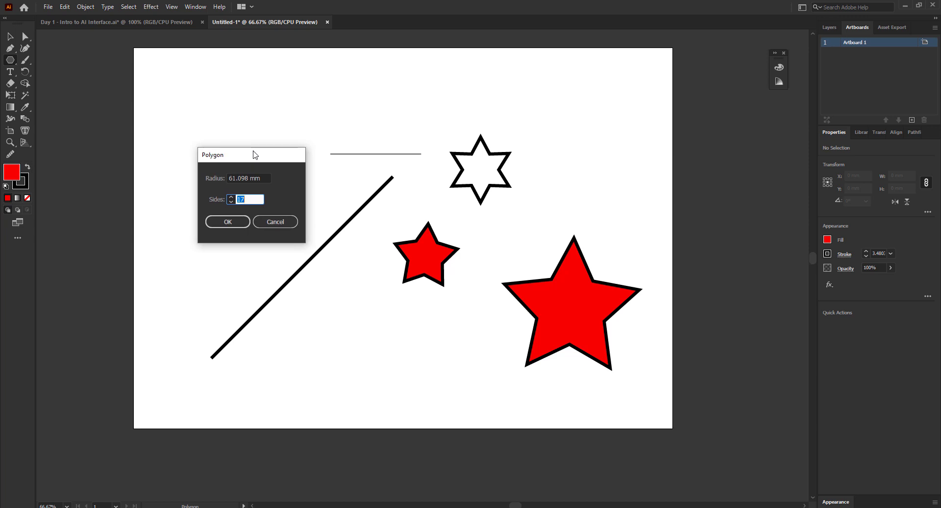
left_click(265, 178)
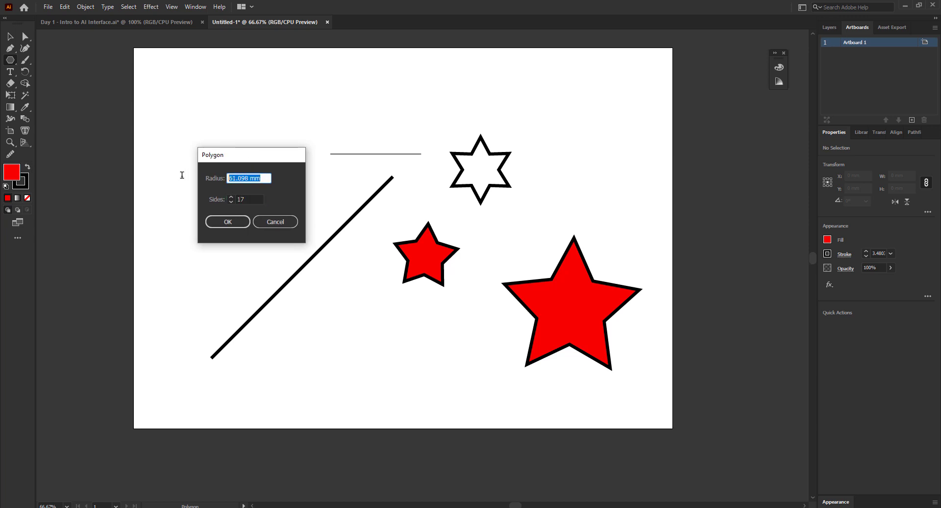
type("30")
key("Tab")
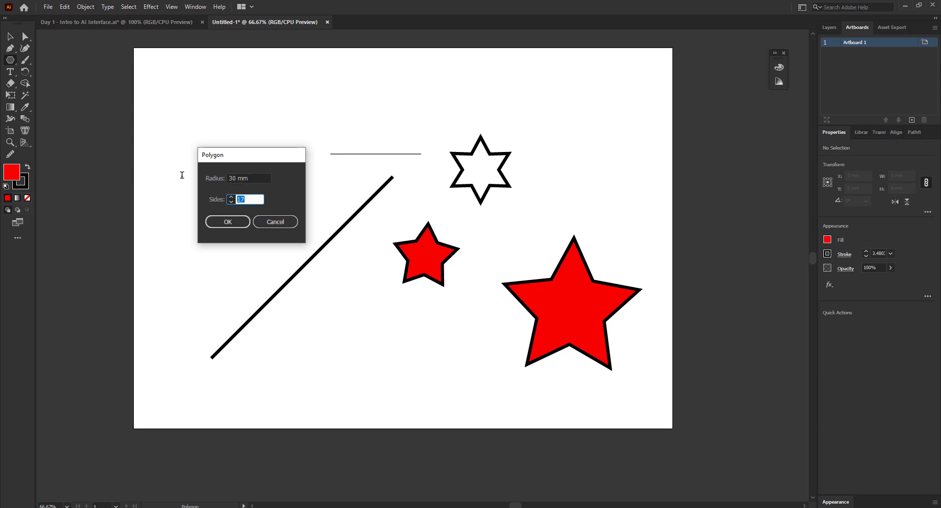
type("6")
left_click(229, 224)
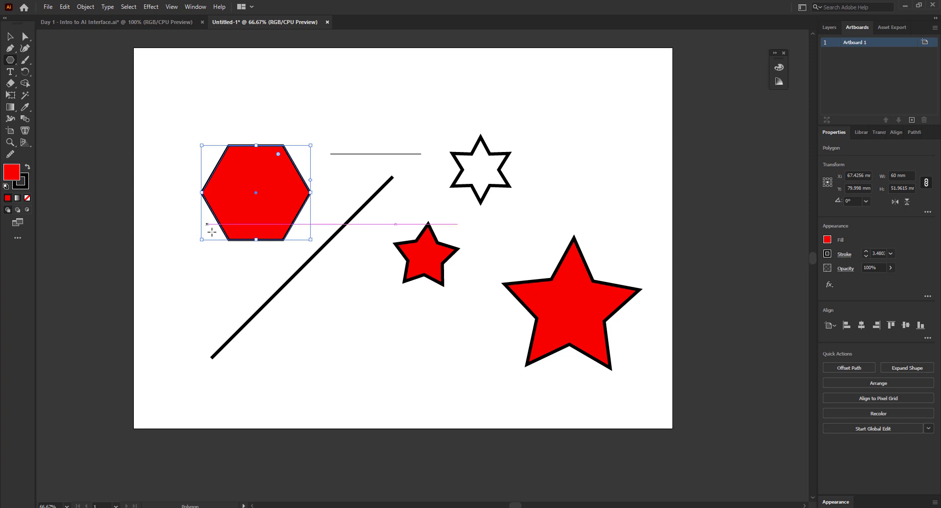
- Draw a second hexagon freehand, about 40 mm wide and 45 mm high, above the short horizontal line
scroll(313, 209, "up", 2)
scroll(316, 211, "up", 1)
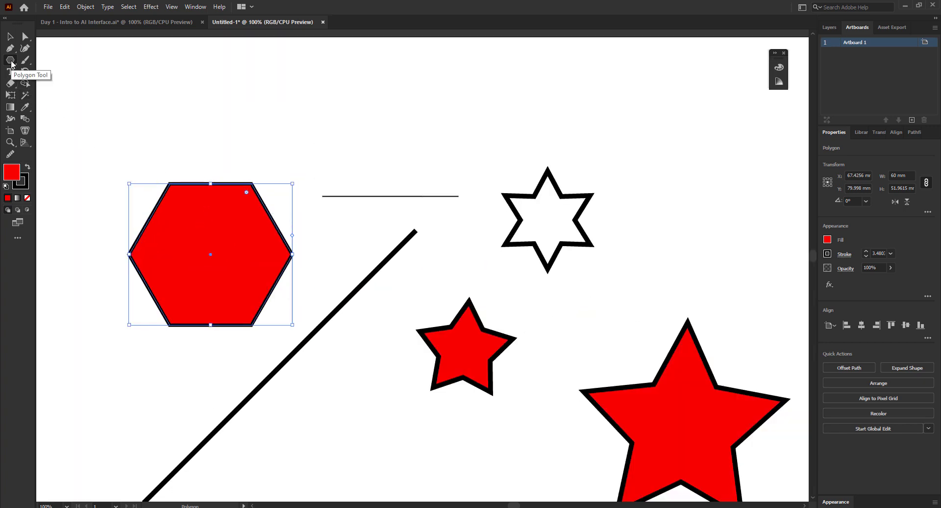
left_click(11, 62)
left_click_drag(353, 103, 408, 73)
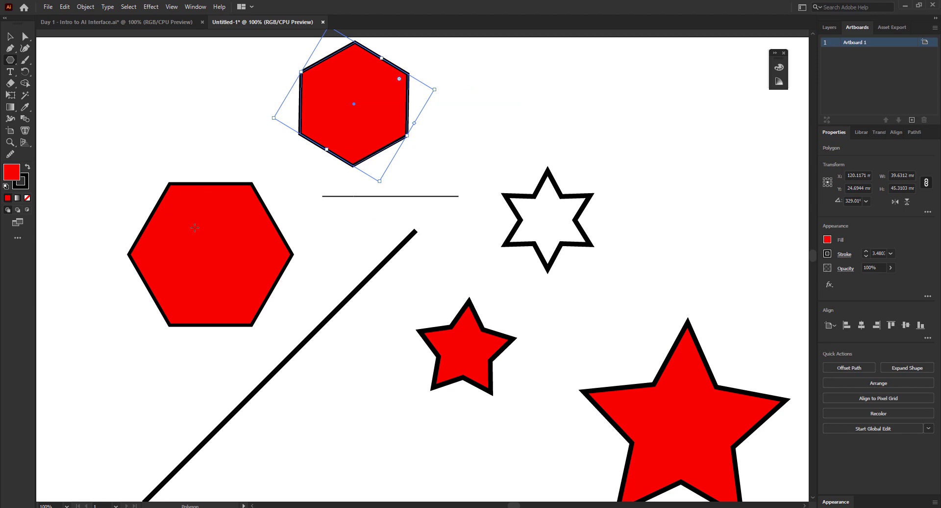
scroll(195, 227, "down", 2)
scroll(249, 230, "up", 3)
scroll(160, 231, "down", 3)
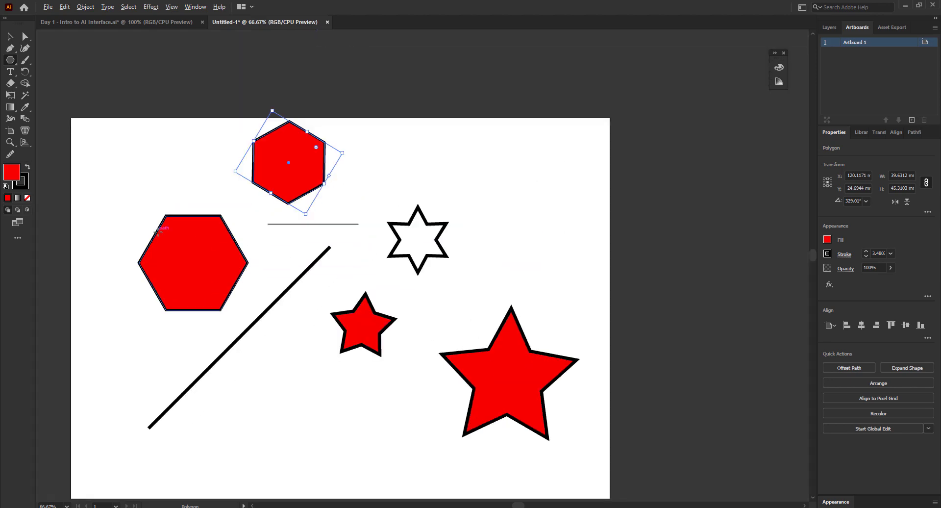
- Draw a polygon freehand in the artboard's upper-right area, varying its side count and finishing with seven sides at about 62 x 60 mm
left_click_drag(413, 182, 440, 197)
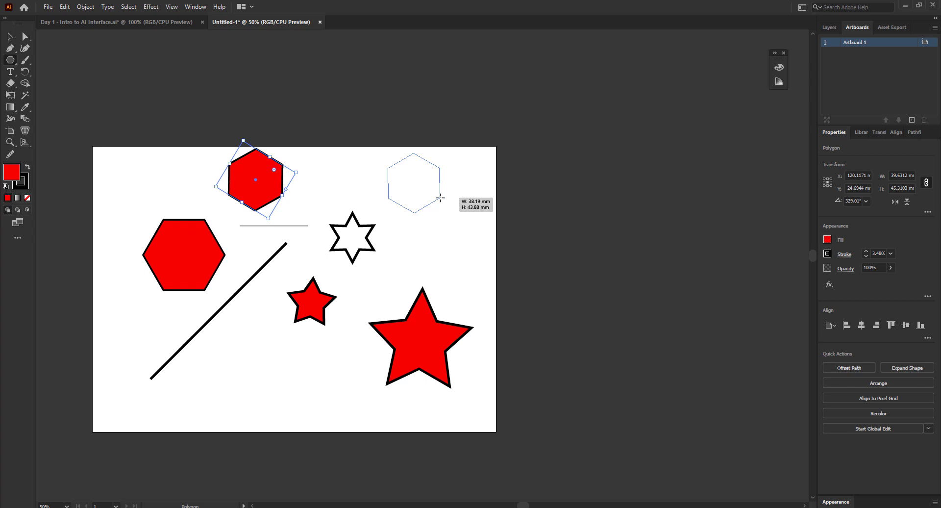
key("Up")
key("Up")
key("Up")
key("Up")
key("Up")
key("Up")
left_click_drag(440, 198, 440, 206)
key("Up")
key("Down")
key("Down")
key("Down")
key("Down")
key("Down")
key("Down")
key("Down")
key("Down")
key("Down")
key("Down")
key("Up")
key("Down")
key("Up")
key("Up")
key("Up")
key("Down")
key("Up")
key("Up")
key("Up")
key("Down")
key("Down")
key("Down")
key("Up")
key("Up")
left_click_drag(449, 202, 448, 209)
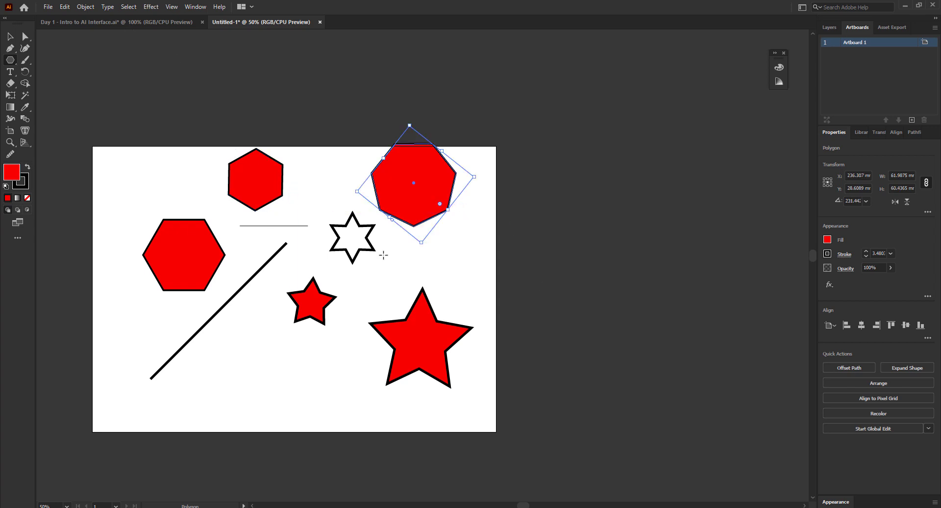
- Scale the seven-sided polygon down proportionally to about 29 x 28 mm and move it to about X 243.9 mm, Y 67.4 mm
key("v")
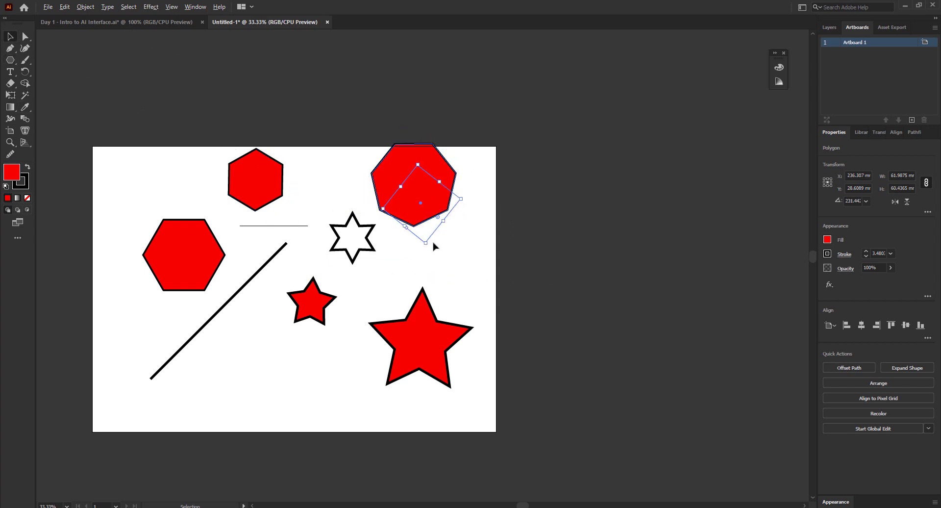
scroll(436, 248, "down", 1)
scroll(433, 233, "up", 1)
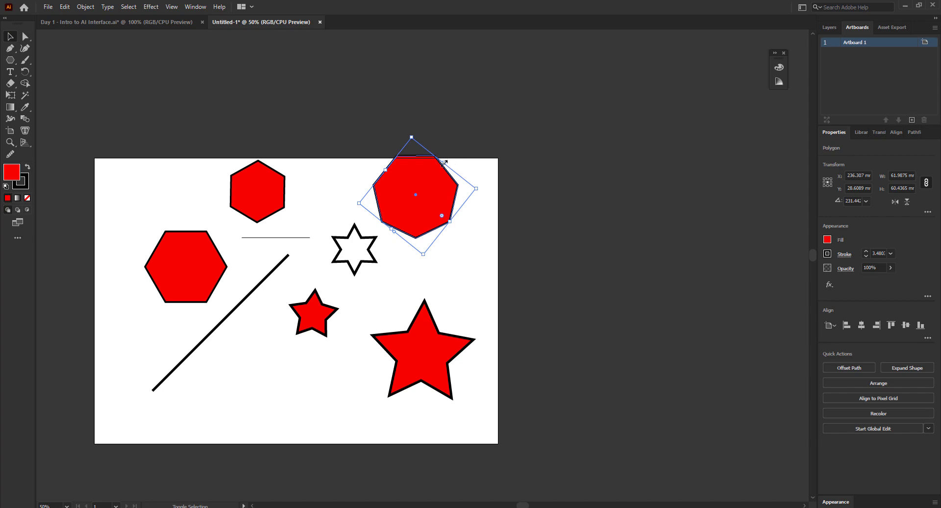
left_click_drag(443, 161, 433, 266)
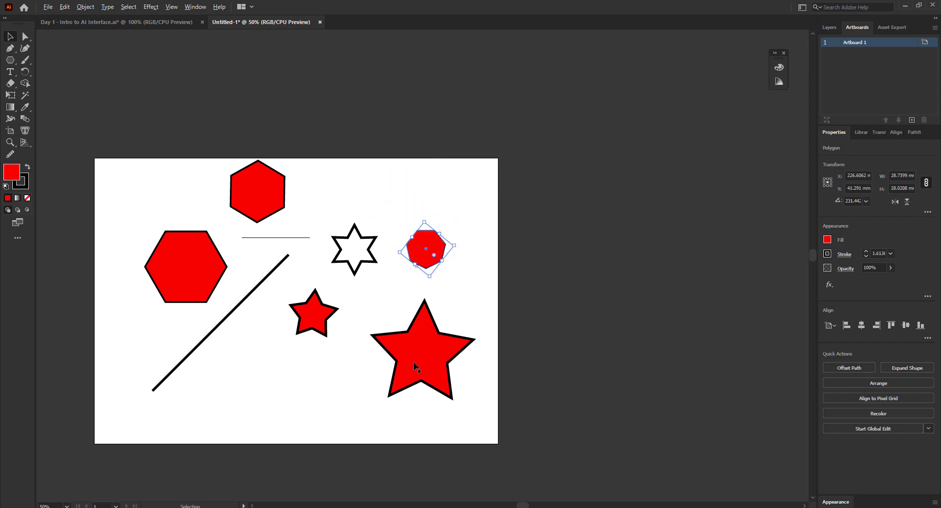
scroll(412, 348, "up", 3)
scroll(474, 345, "down", 1)
scroll(504, 314, "up", 2)
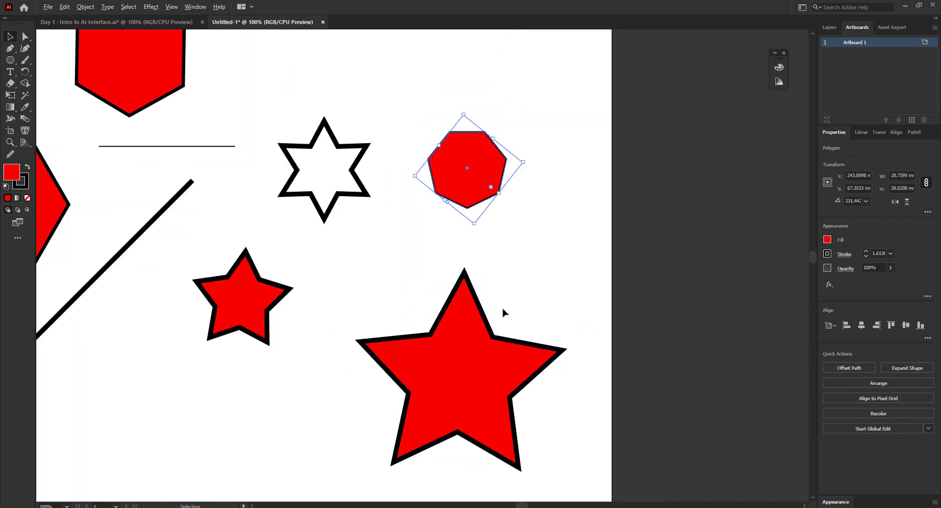
- Draw a perfect circle about 56 mm in diameter below the small red star
scroll(495, 299, "down", 2)
scroll(553, 288, "down", 1)
scroll(553, 288, "down", 1)
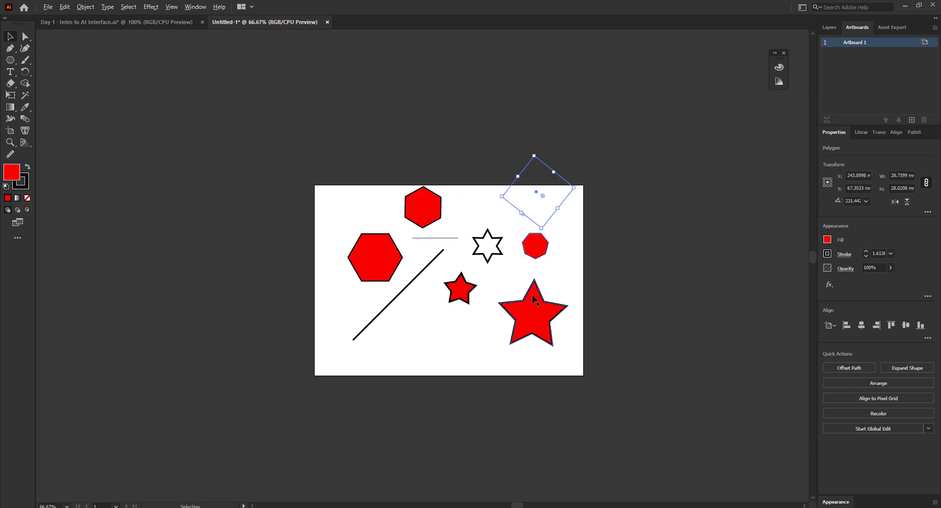
scroll(527, 284, "up", 3)
left_click_drag(9, 62, 57, 70)
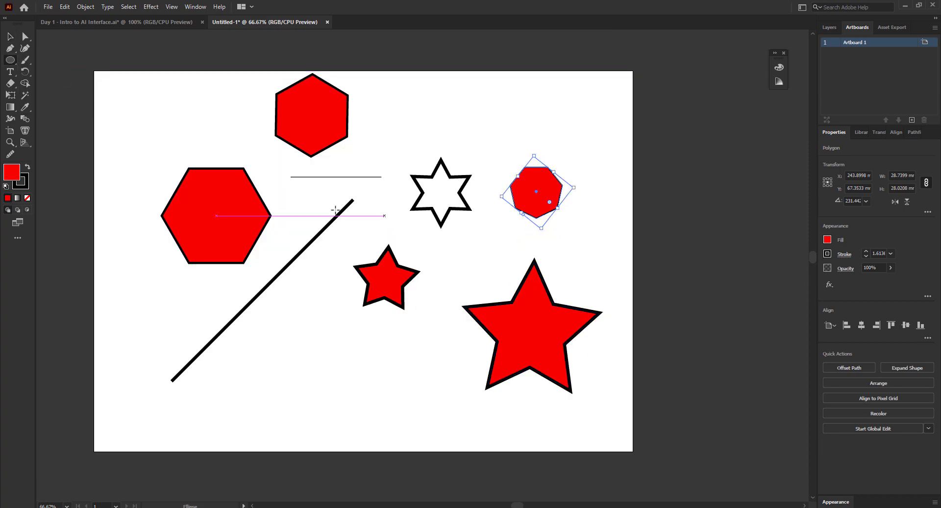
scroll(311, 125, "down", 3)
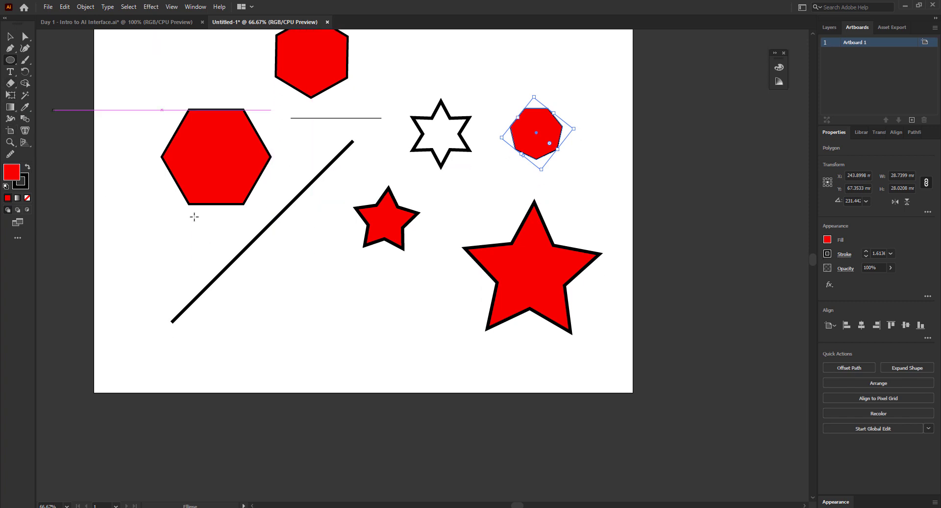
left_click_drag(286, 265, 441, 323)
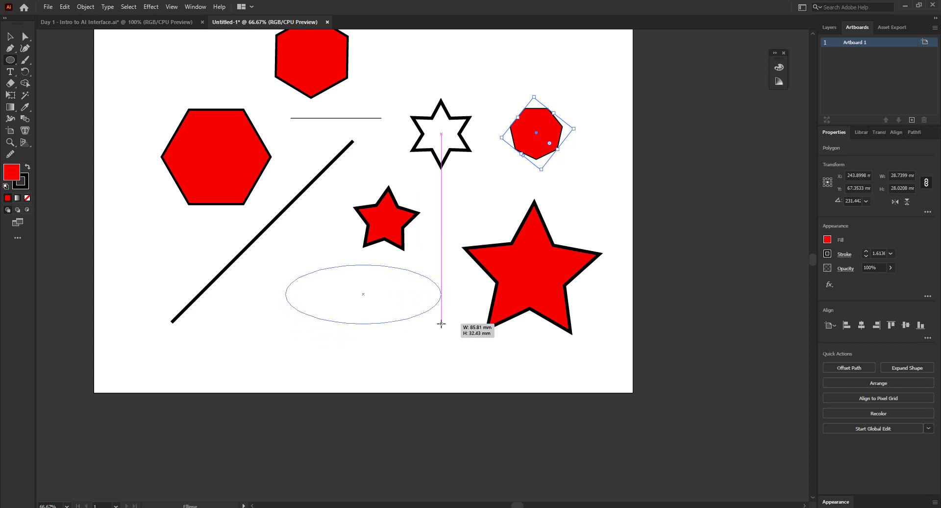
mouse_move(441, 324)
left_mouse_down()
mouse_move(430, 342)
mouse_move(683, 392)
mouse_move(313, 362)
mouse_move(527, 384)
mouse_move(393, 377)
mouse_move(378, 351)
mouse_move(386, 352)
left_mouse_up()
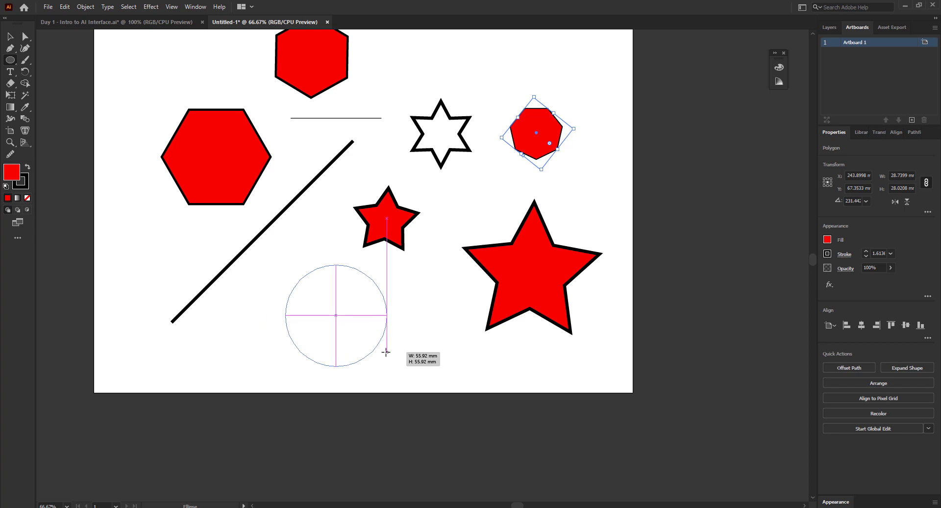
left_click_drag(386, 352, 386, 351)
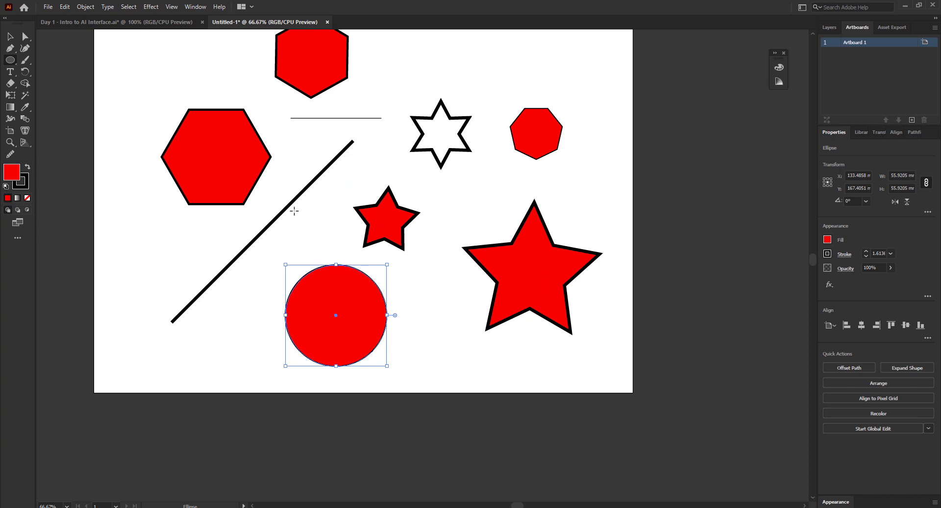
- Delete all shapes from the artboard and draw a rectangle freehand, about 200 mm wide and 113 mm high
key("ctrl+a")
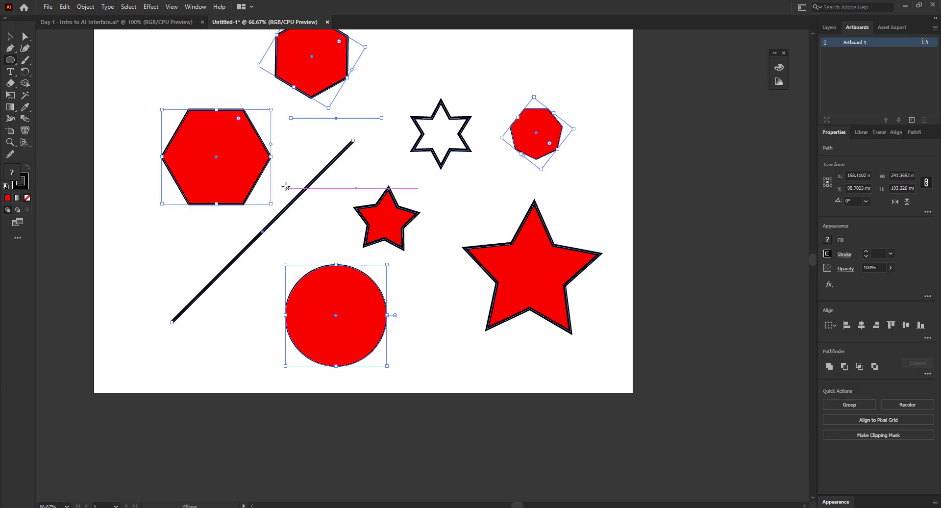
key("Delete")
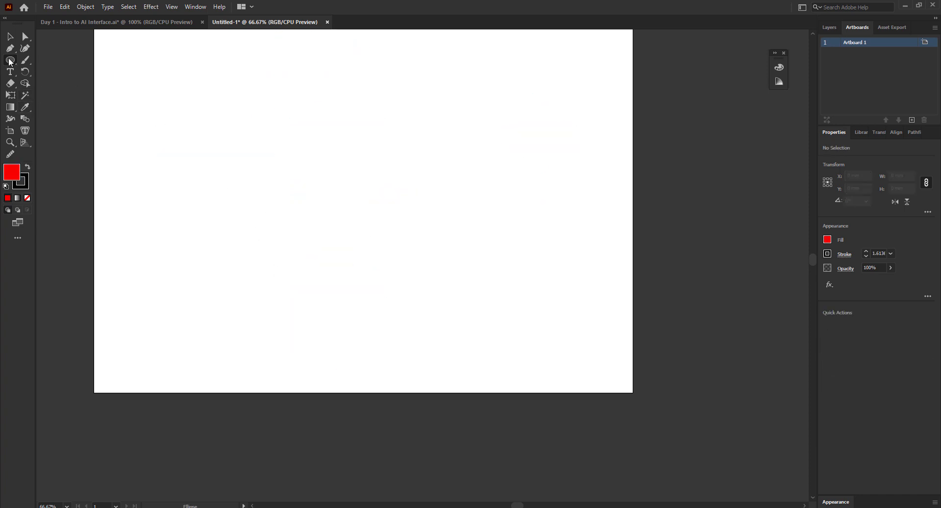
left_click_drag(10, 60, 41, 60)
left_click_drag(199, 98, 561, 303)
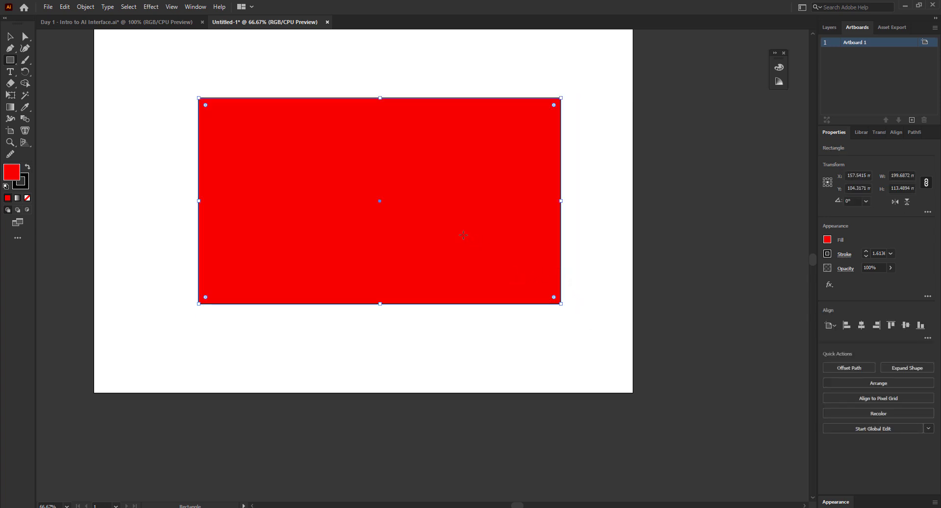
- Create a rectangle exactly 50 mm wide and 90 mm high, starting inside the large rectangle's lower-right part
left_click(440, 225)
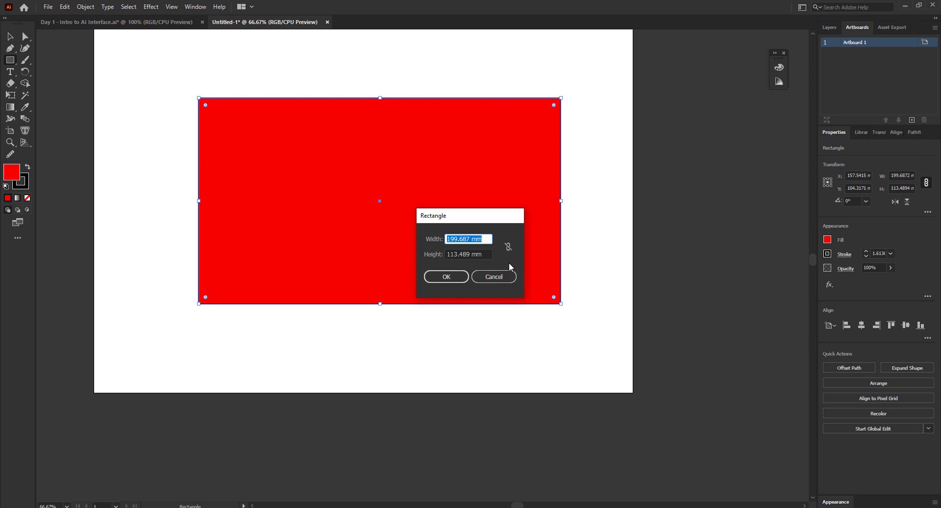
type("50")
key("Tab")
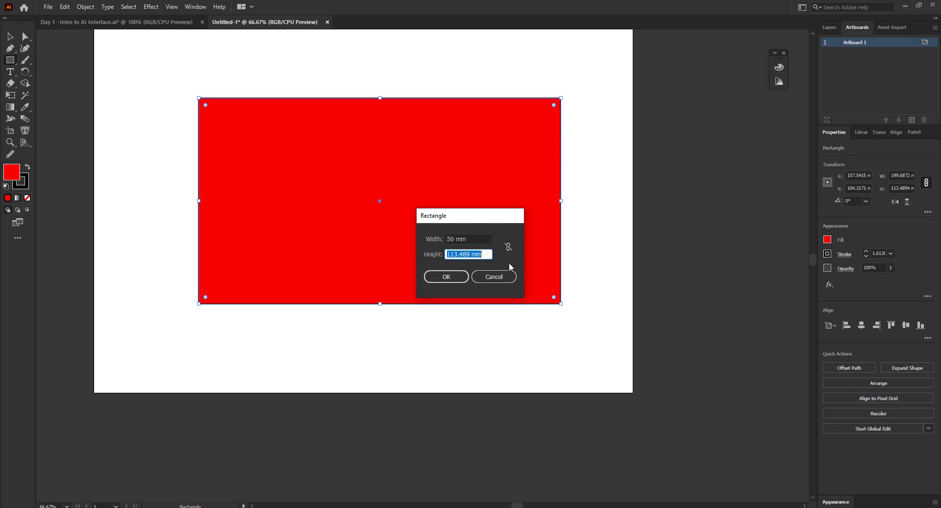
type("90")
key("Return")
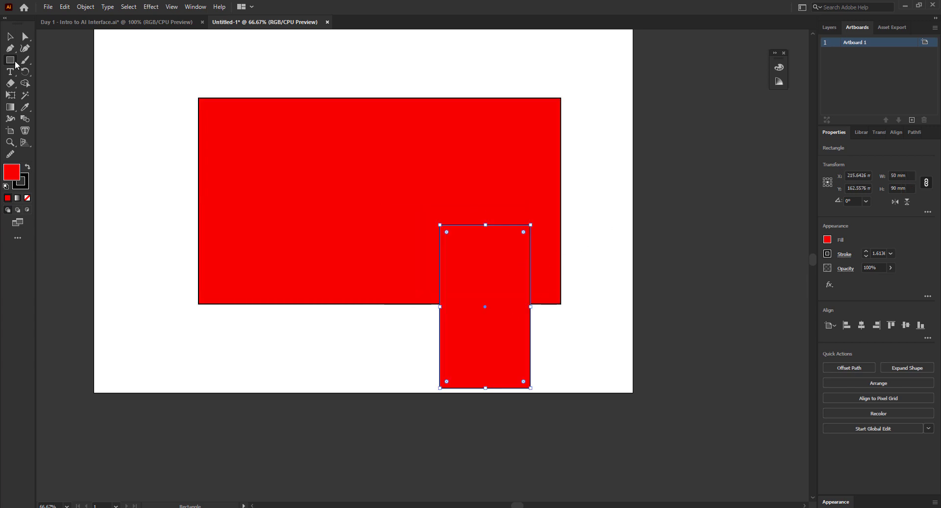
- Delete the large rectangle and move the 50 x 90 mm rectangle to about X 249.1 mm, Y 99.9 mm
left_click(10, 36)
left_click_drag(234, 242, 327, 255)
key("Delete")
left_click_drag(505, 348, 562, 269)
left_click(757, 345)
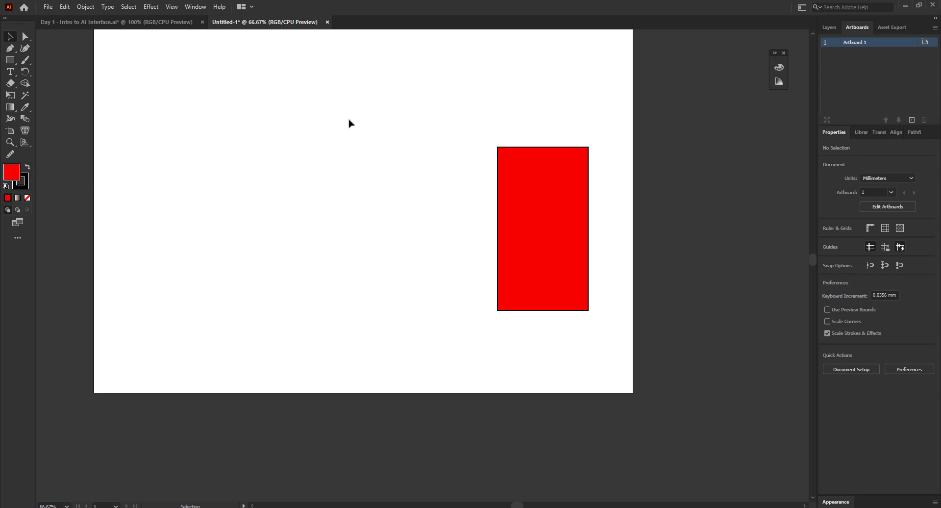
left_click_drag(541, 212, 544, 176)
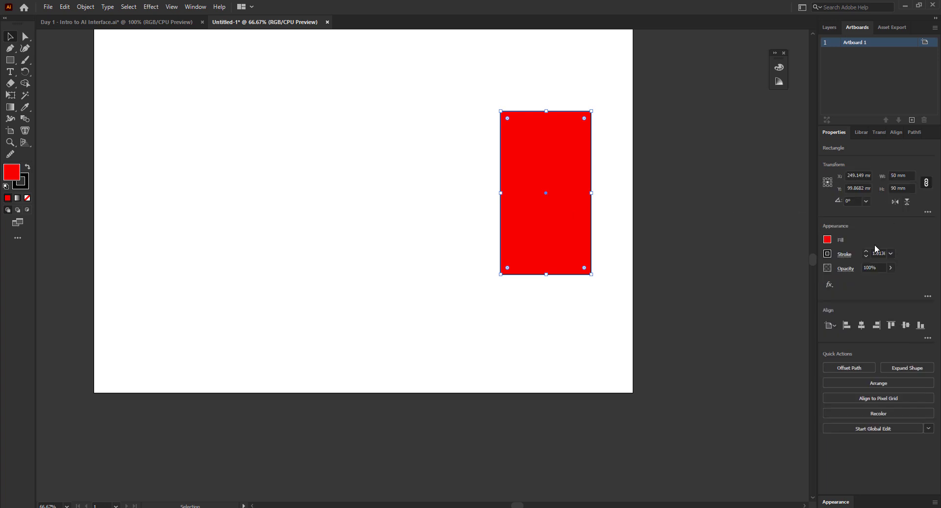
- Set the rectangle's stroke weight to 7 pt and open its detailed stroke options
left_click(890, 253)
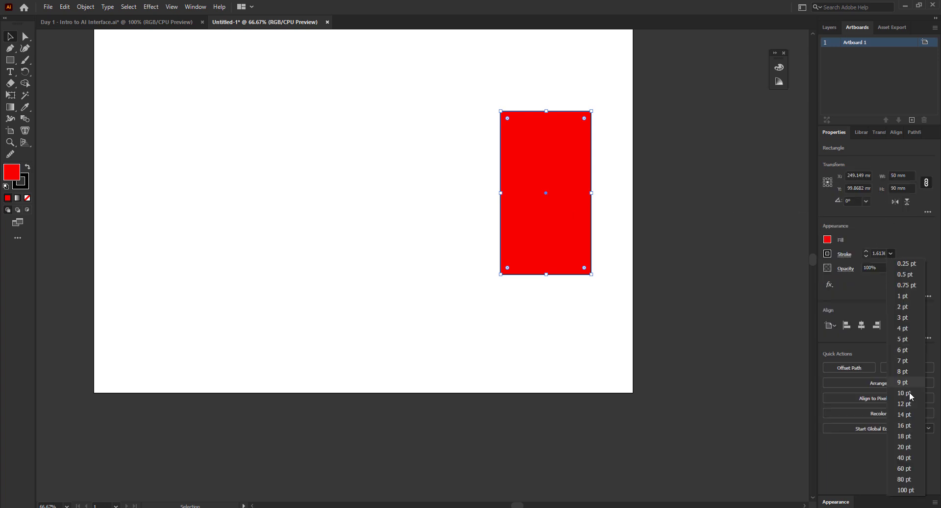
left_click(902, 363)
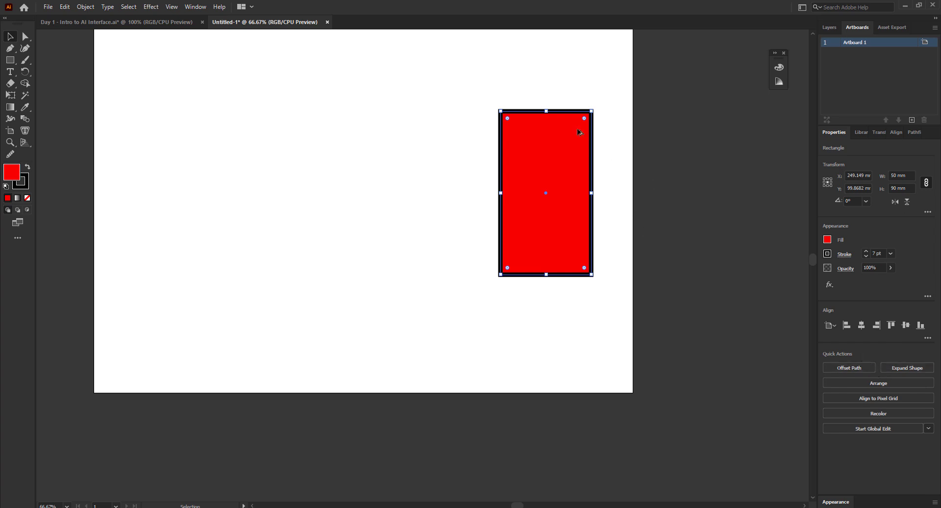
scroll(611, 97, "up", 2)
scroll(643, 211, "up", 2)
scroll(505, 230, "down", 1)
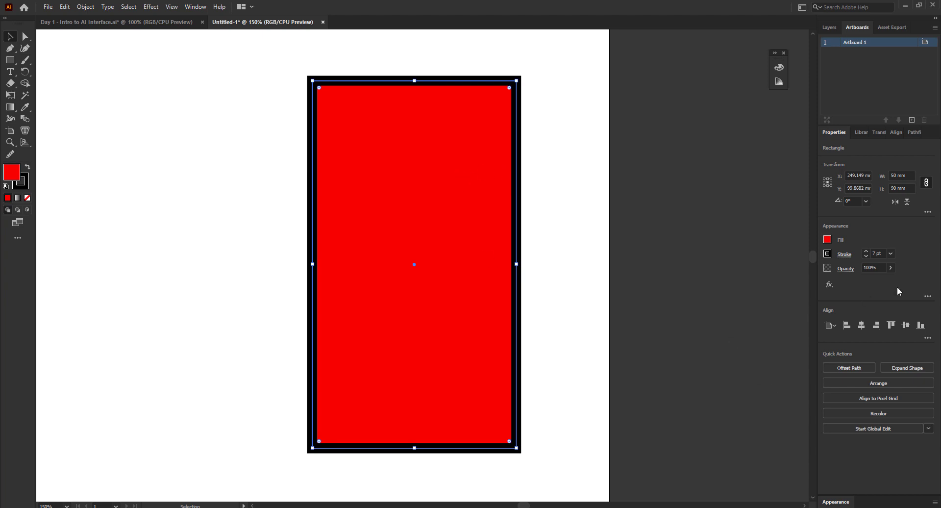
left_click(850, 258)
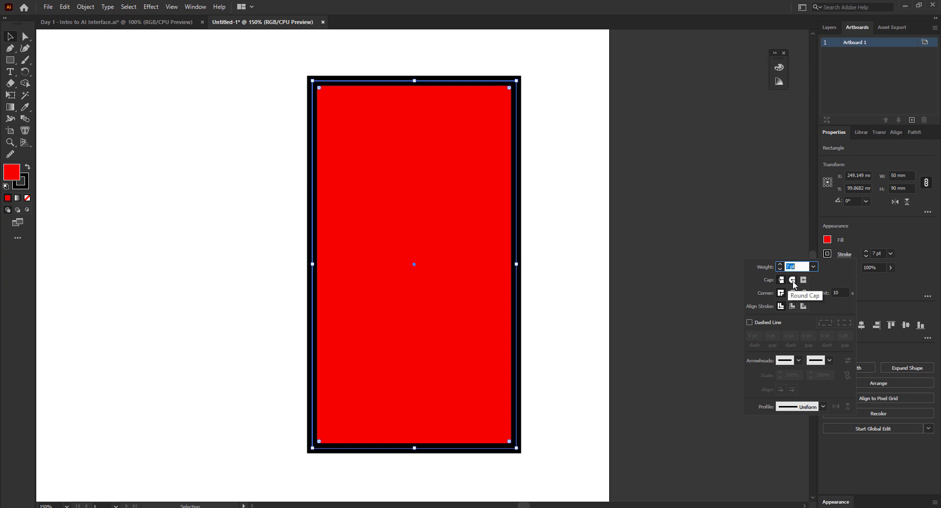
- Set the rectangle's stroke cap to Round Cap and inspect the stroke's upper corners
left_click(793, 280)
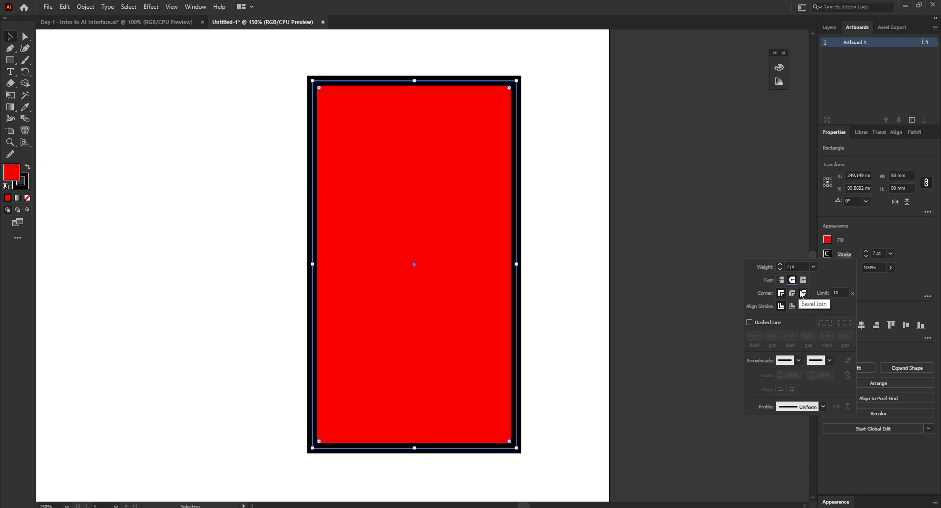
left_click(375, 113)
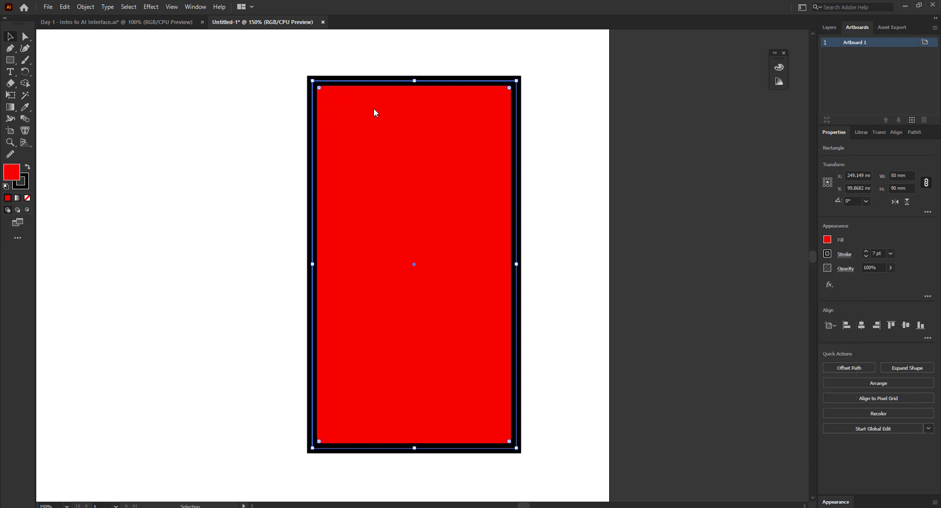
scroll(368, 83, "up", 3)
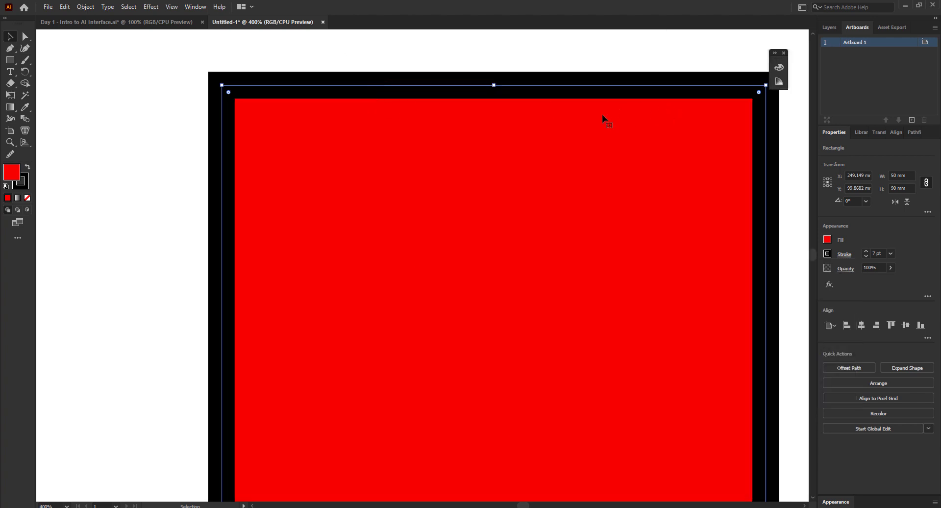
scroll(352, 134, "down", 2)
scroll(518, 63, "up", 1)
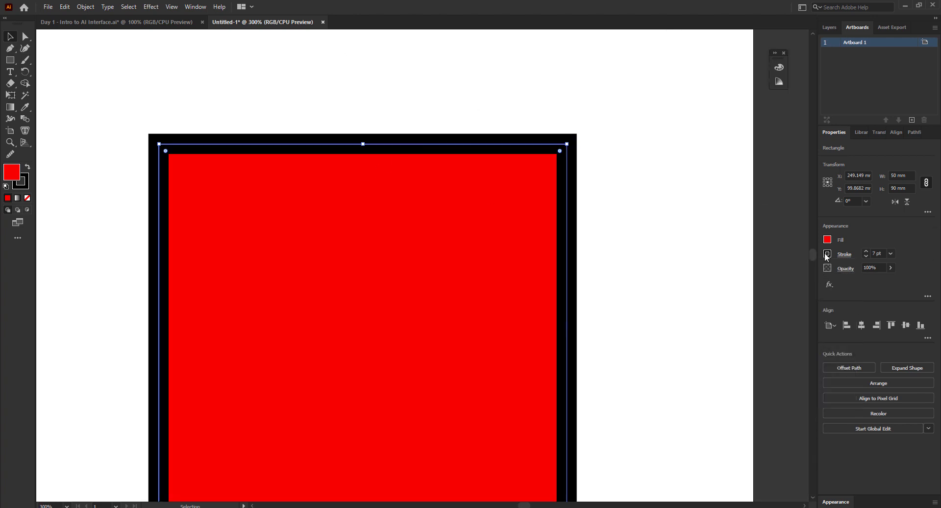
- Try the Projecting Cap on the rectangle's stroke and return the cap to Butt Cap
left_click(844, 254)
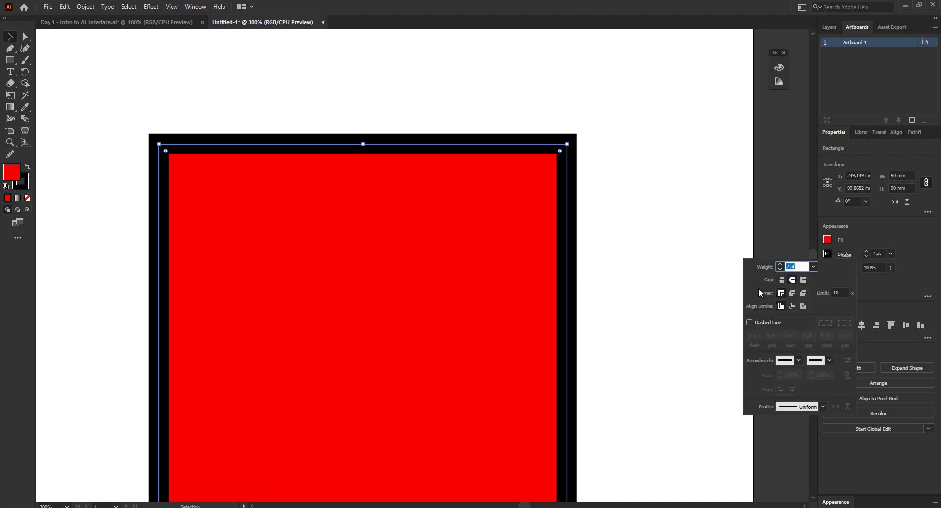
left_click(782, 283)
left_click(804, 280)
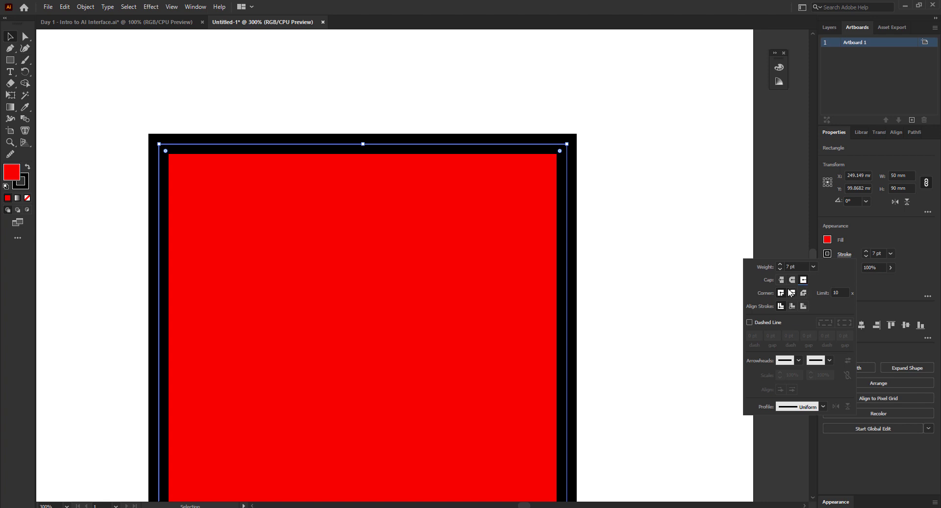
left_click(782, 280)
- Try the Round Join and Bevel Join corners on the rectangle's stroke and return to Miter Join
left_click(791, 293)
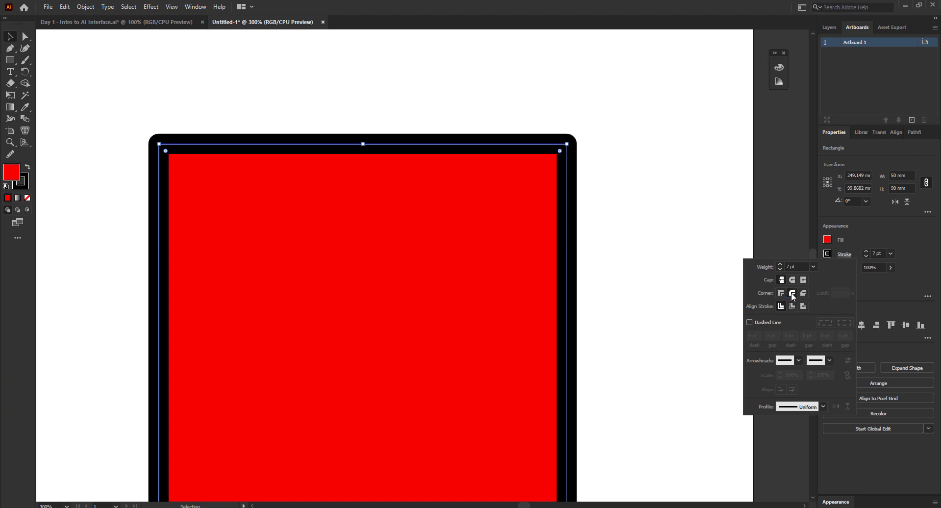
key("ctrl+z")
left_click(793, 293)
left_click(804, 293)
left_click(795, 295)
left_click(803, 293)
left_click(781, 293)
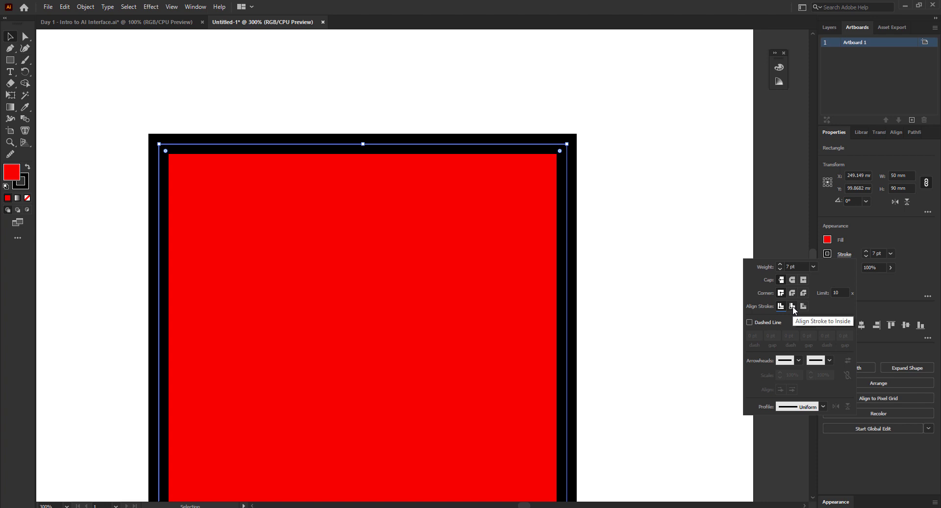
- Compare aligning the rectangle's stroke to the inside and outside of its path, ending with center alignment, and close the stroke options
left_click(793, 306)
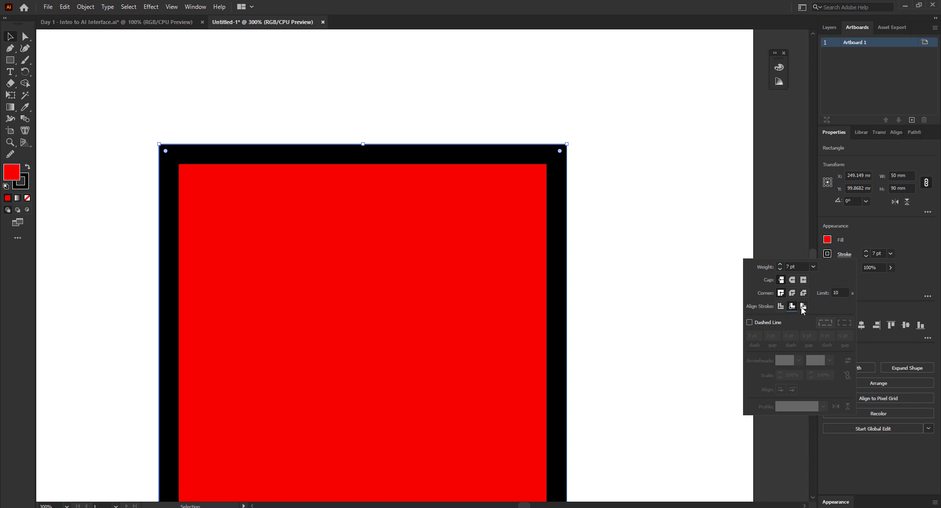
left_click(802, 306)
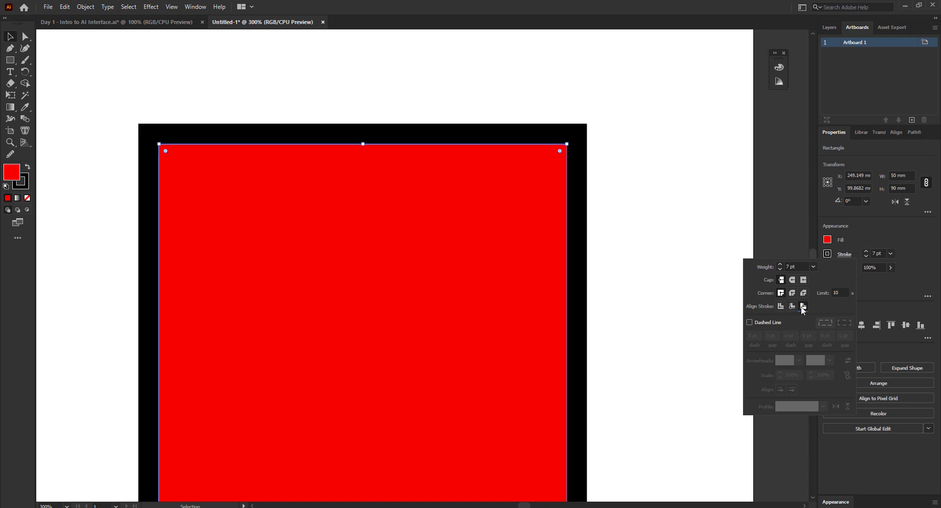
left_click(792, 306)
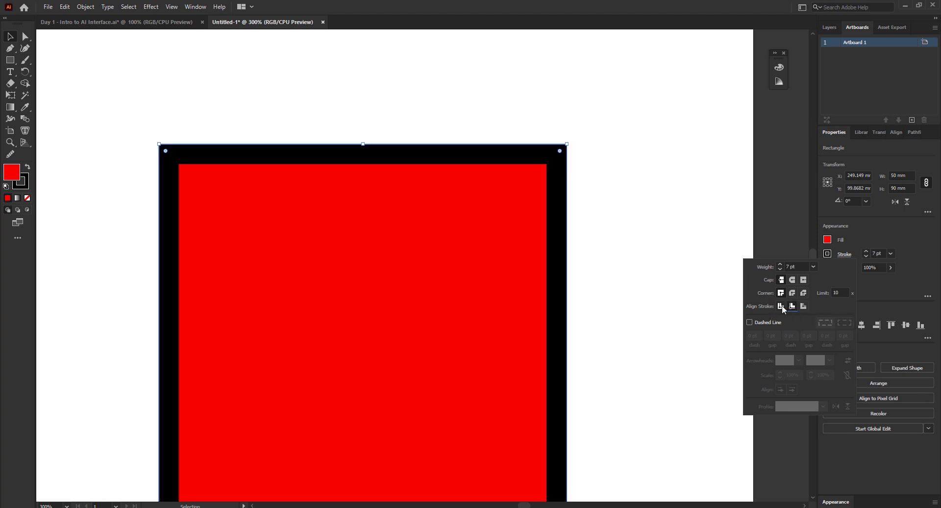
left_click(781, 306)
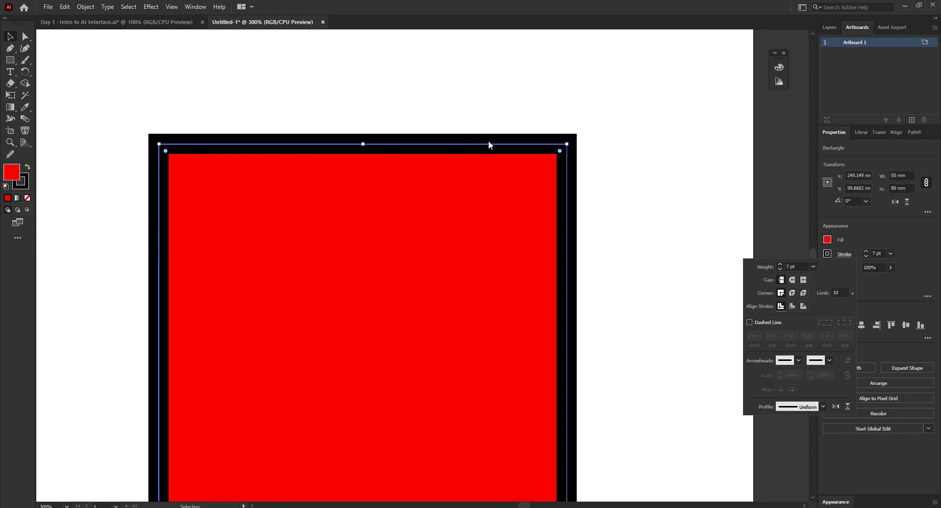
left_click(792, 306)
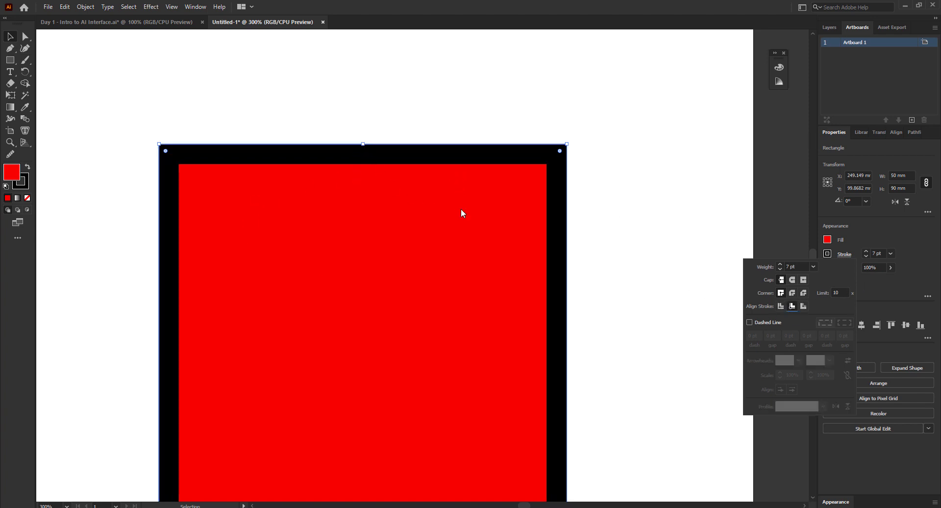
left_click(804, 306)
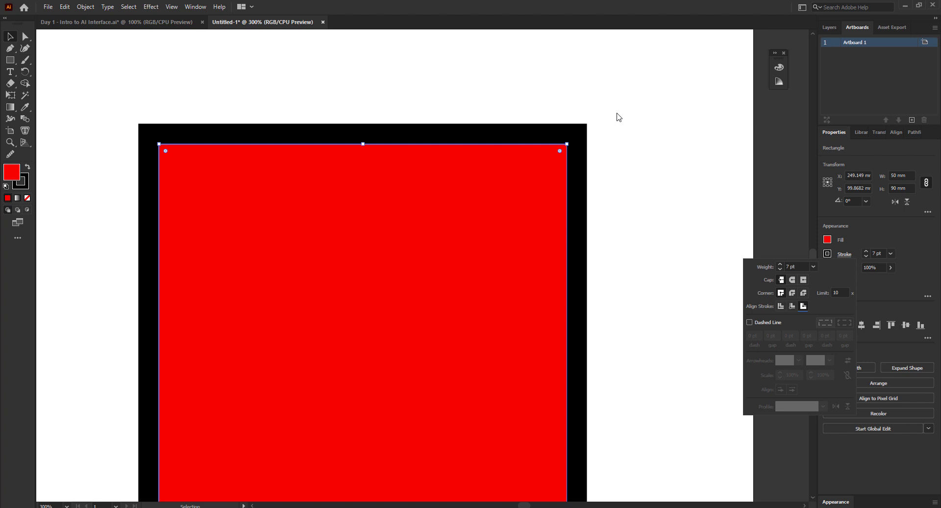
left_click(780, 306)
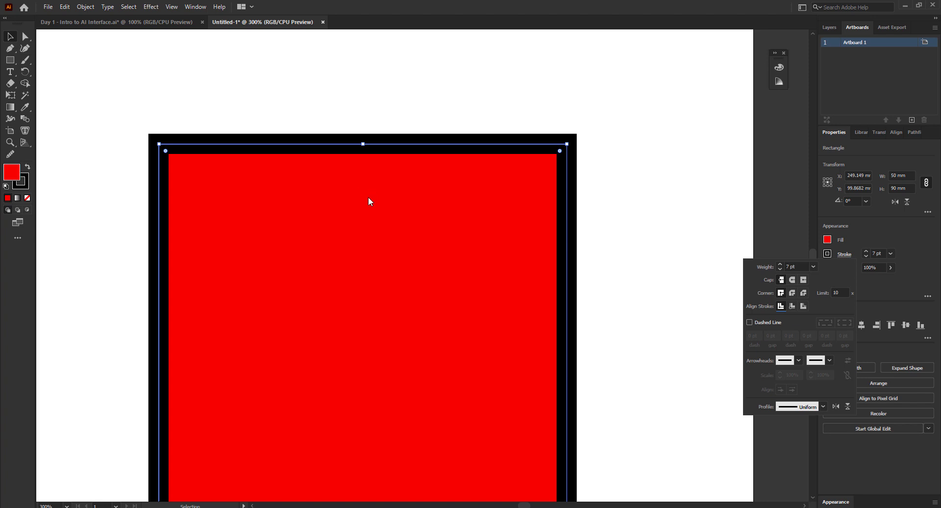
left_click(578, 172)
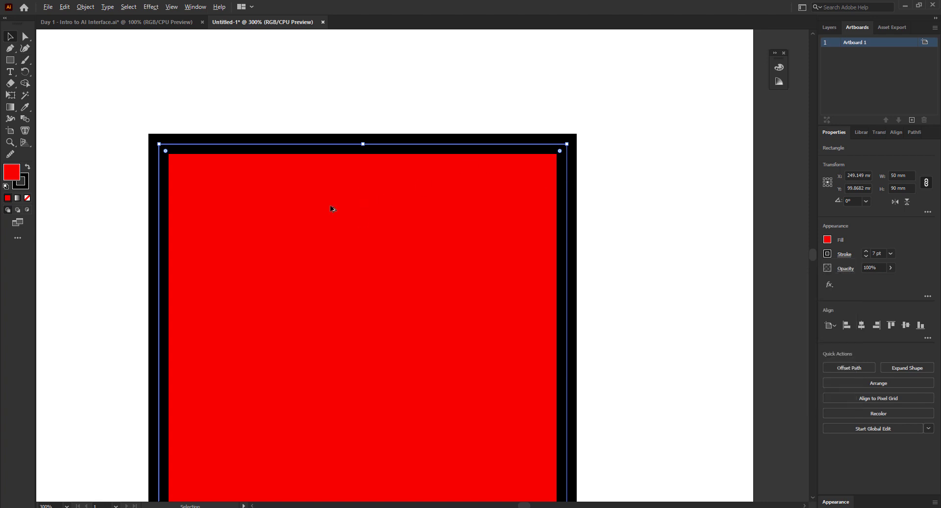
- Move the rectangle horizontally to the middle of the artboard, at about X 155.5 mm, Y 99.9 mm
scroll(343, 210, "down", 3)
scroll(342, 206, "down", 3)
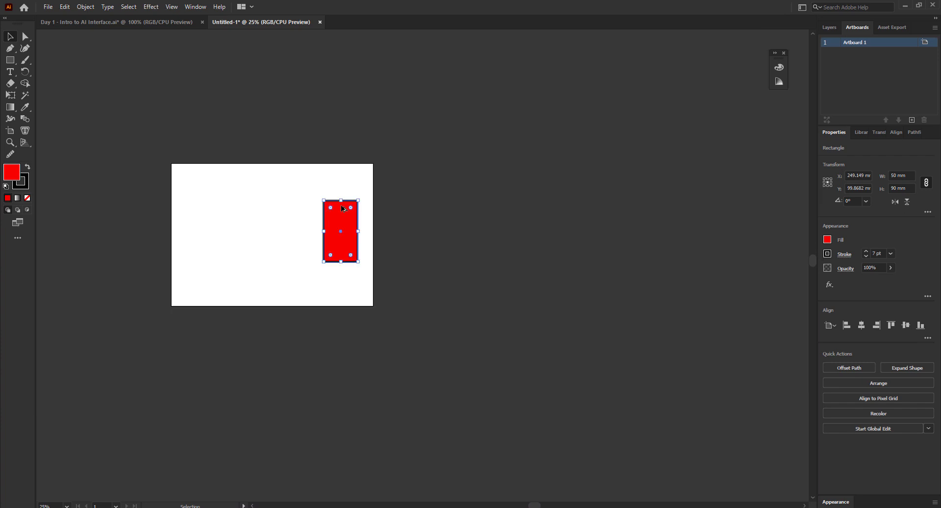
scroll(177, 224, "up", 2)
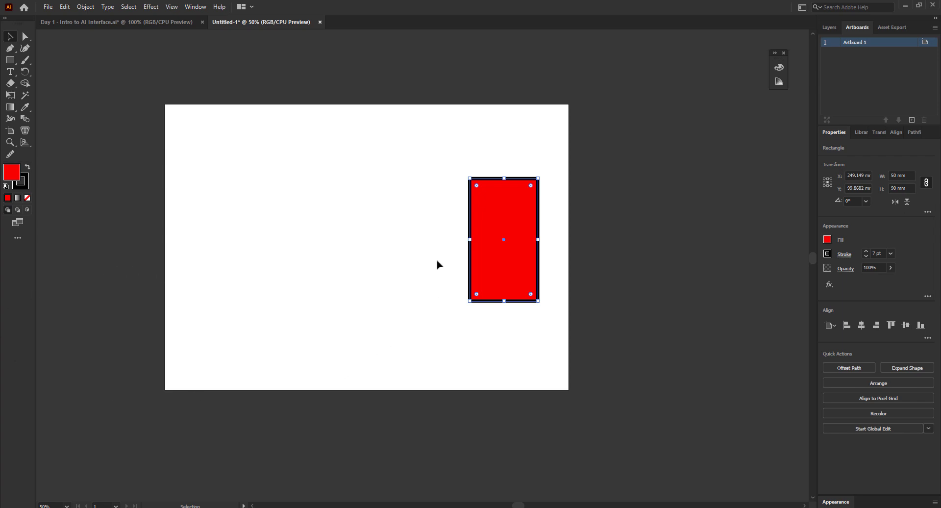
left_click_drag(516, 217, 388, 217)
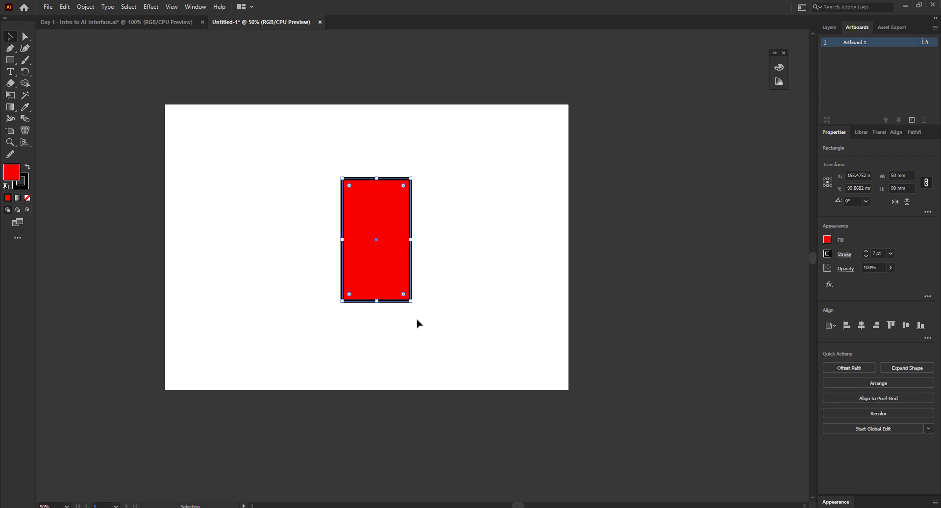
- Move the rectangle by exactly 50 mm horizontally with the Move transform, and reposition it freehand to about X 203.3 mm, Y 56.6 mm
scroll(386, 247, "up", 1)
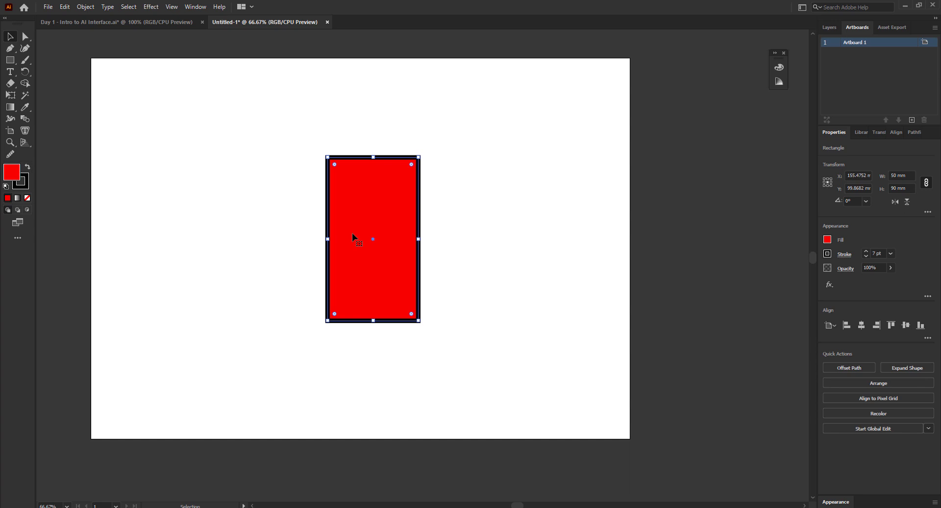
right_click(377, 211)
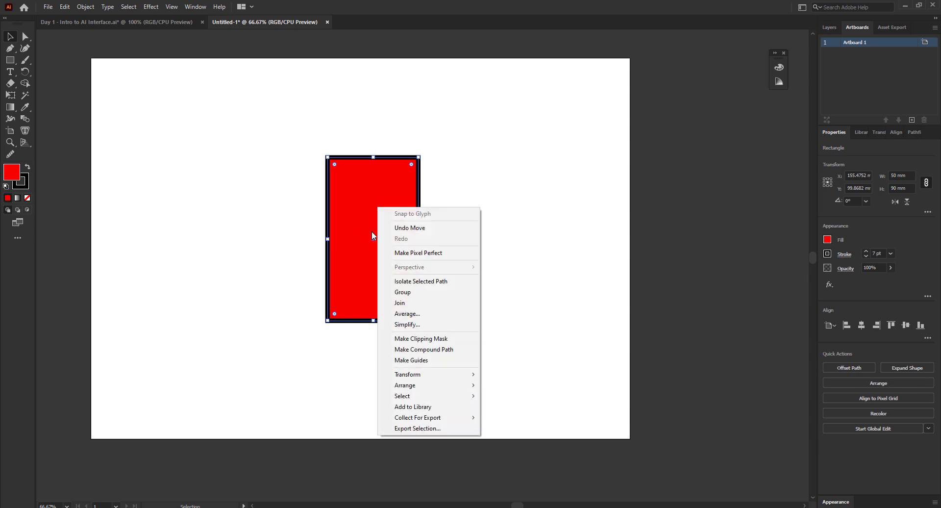
mouse_move(432, 375)
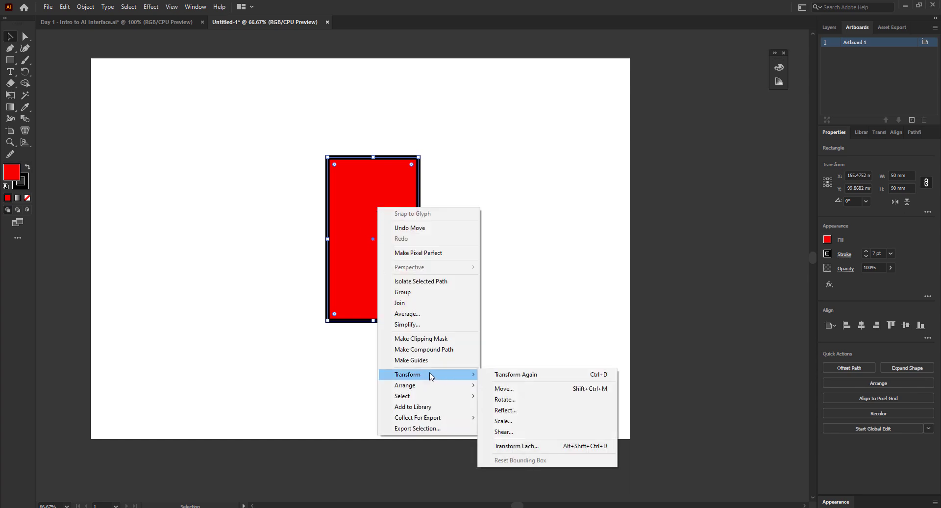
left_click(502, 391)
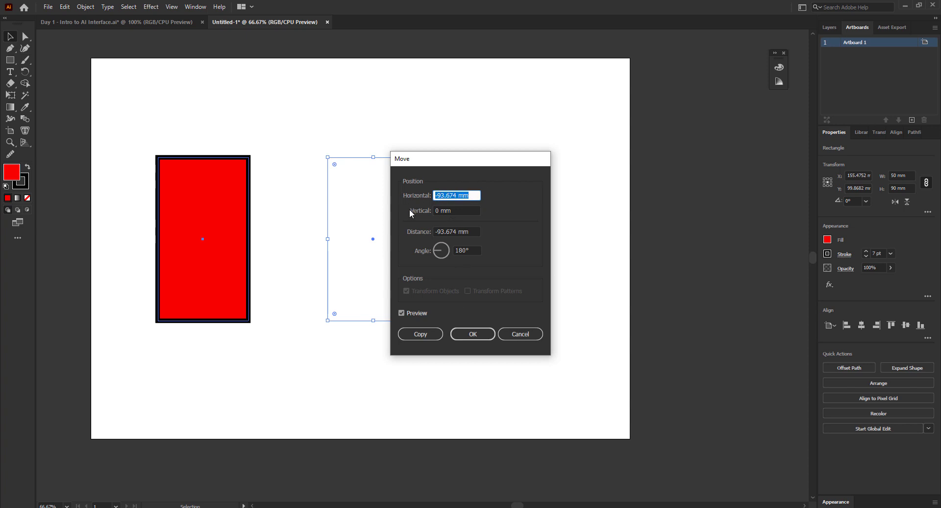
type("50")
left_click(466, 334)
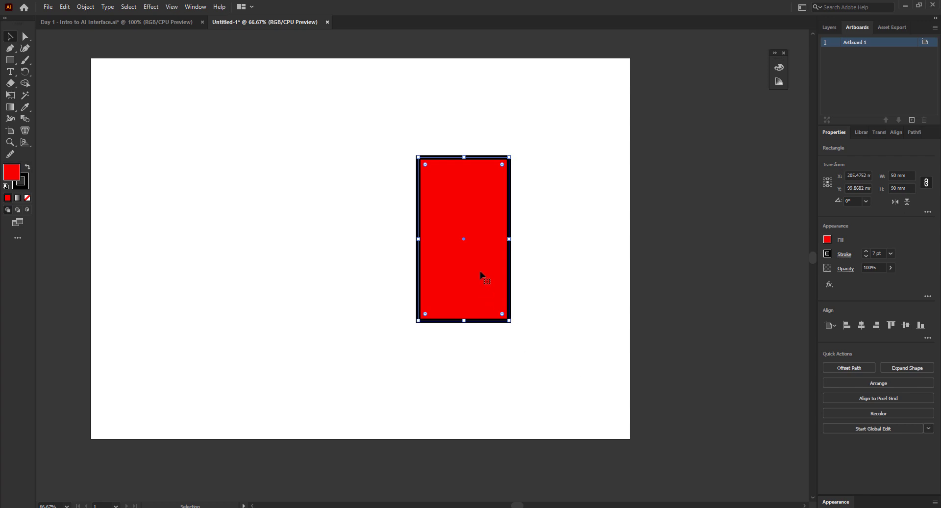
left_click_drag(482, 273, 476, 196)
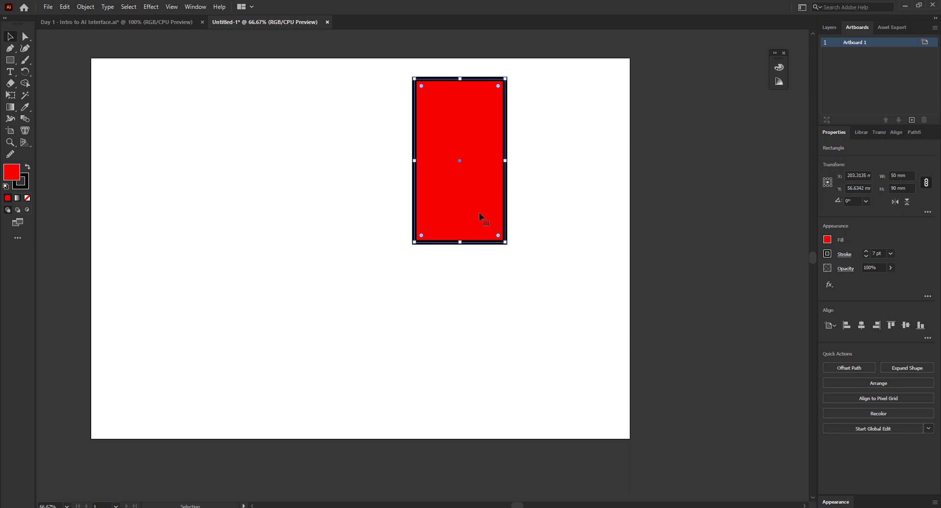
- Open the Move transform for the rectangle and set a vertical offset of 0 mm and a horizontal offset of 200 mm
right_click(446, 210)
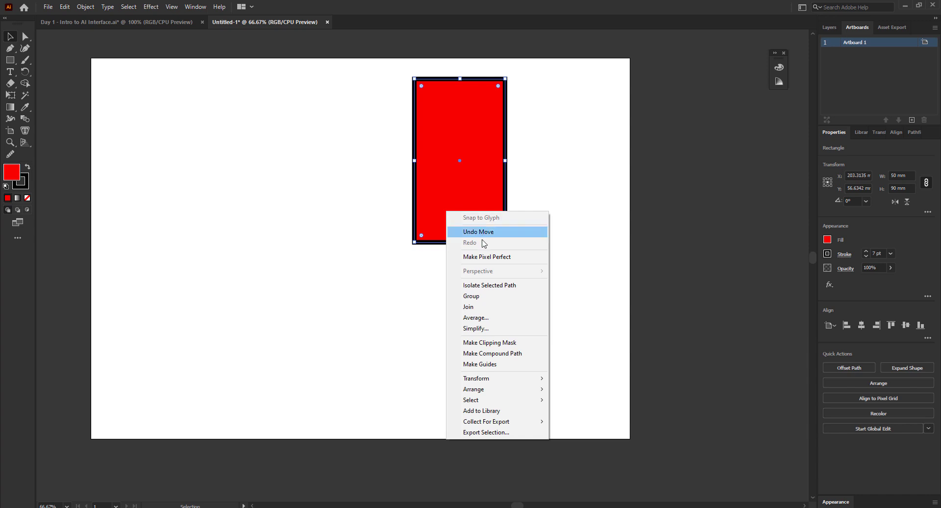
left_click(480, 379)
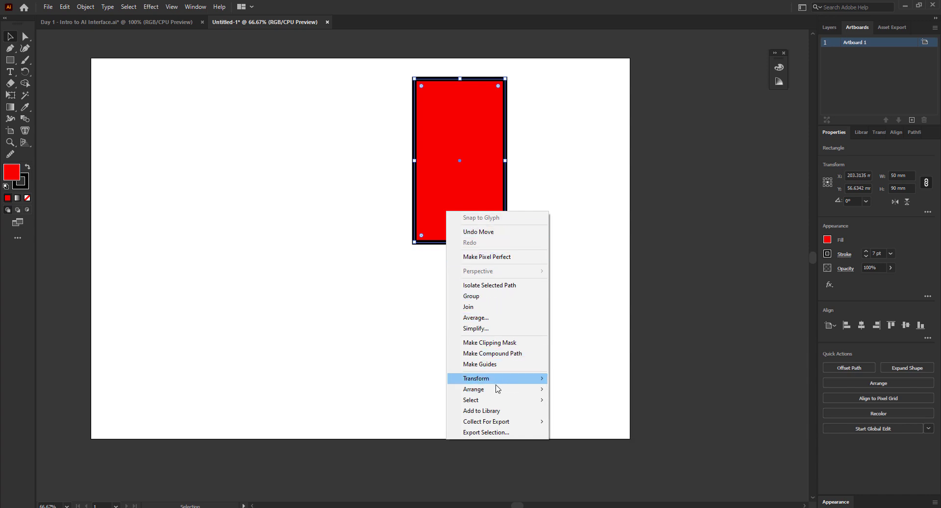
mouse_move(499, 385)
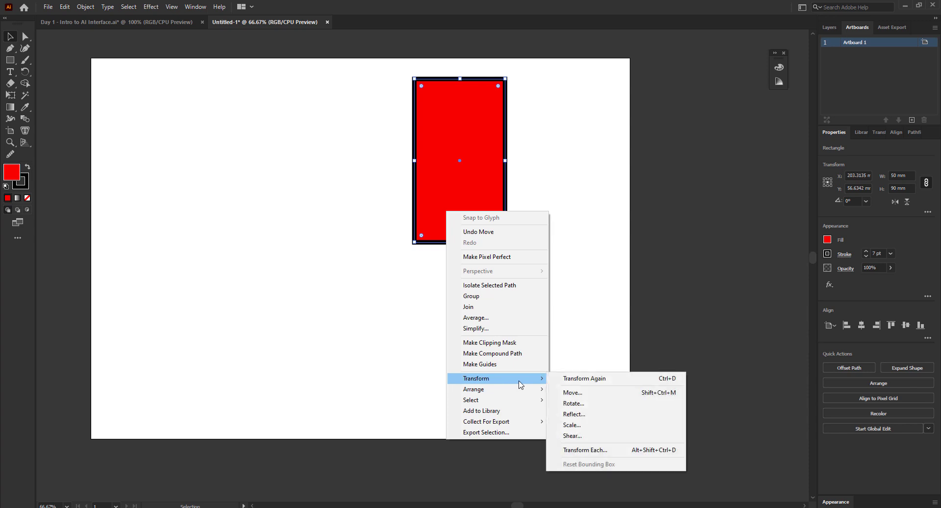
left_click(574, 392)
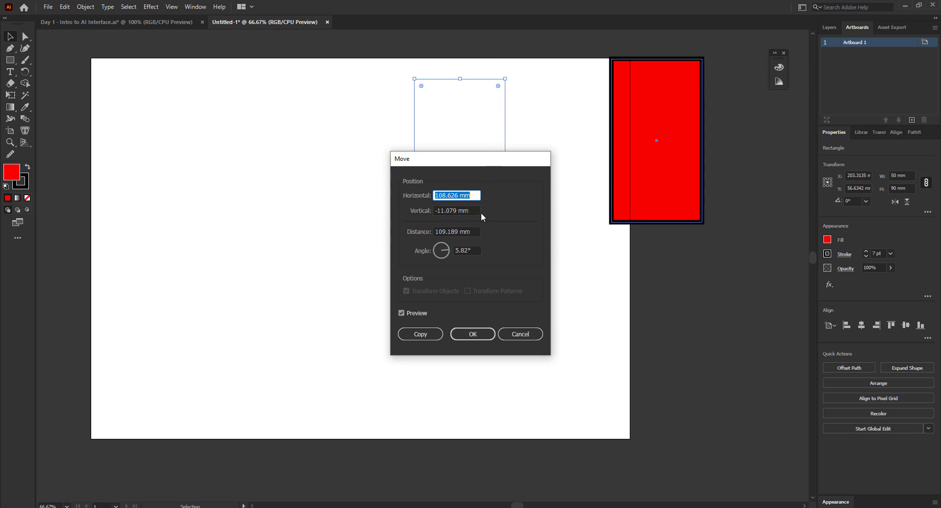
key("Tab")
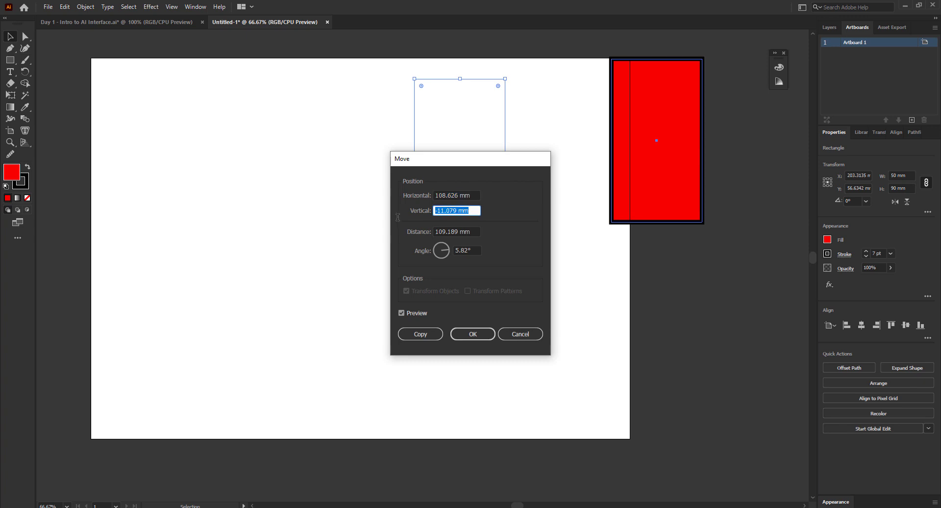
type("0")
left_click(476, 195)
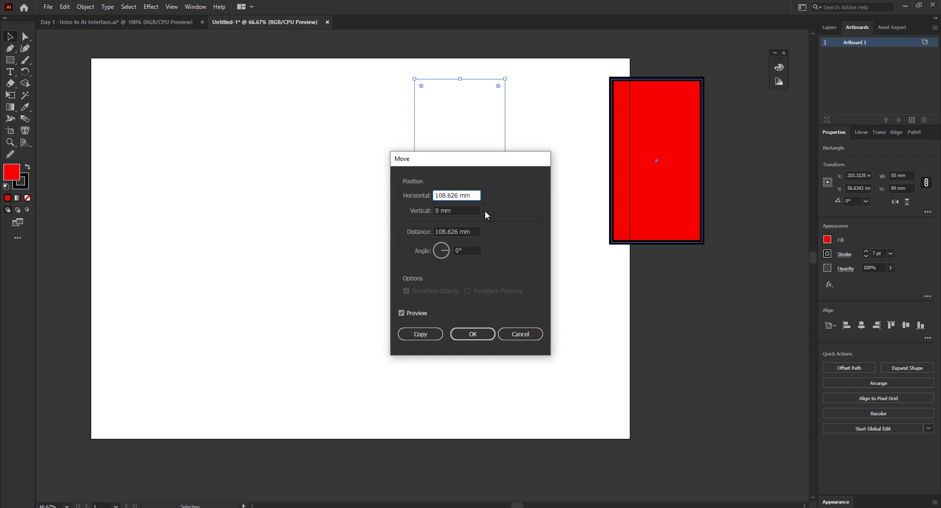
left_click_drag(473, 195, 395, 205)
type("200")
- Set the move angle to 45° with a distance of 200 mm and apply the move to the rectangle
left_click(477, 232)
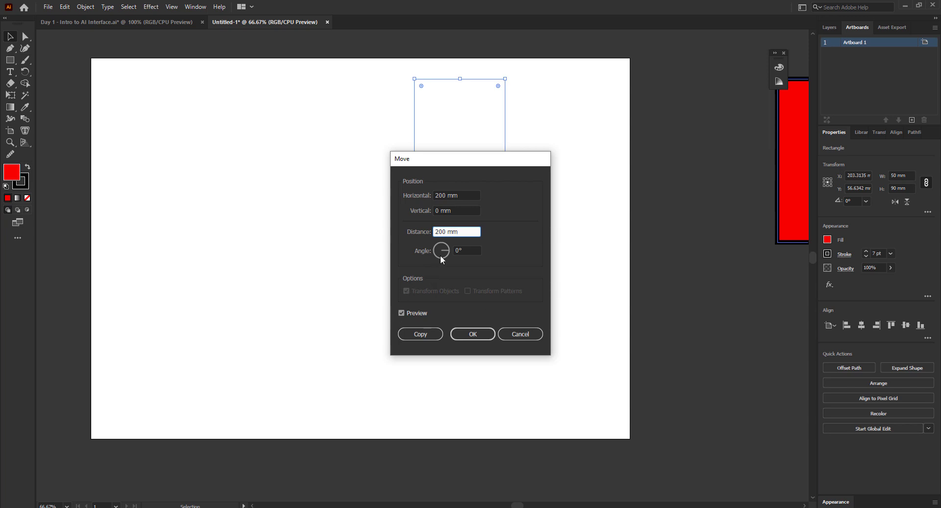
key("Tab")
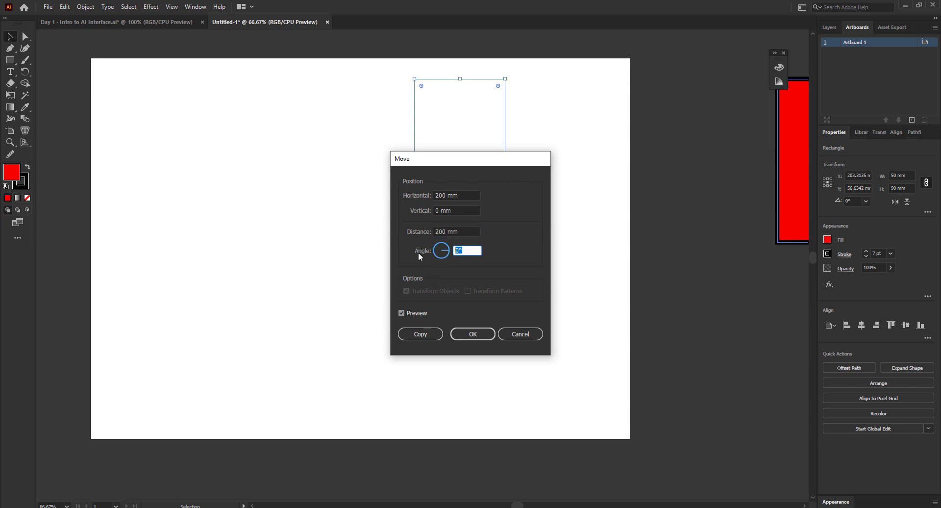
type("45")
left_click(476, 231)
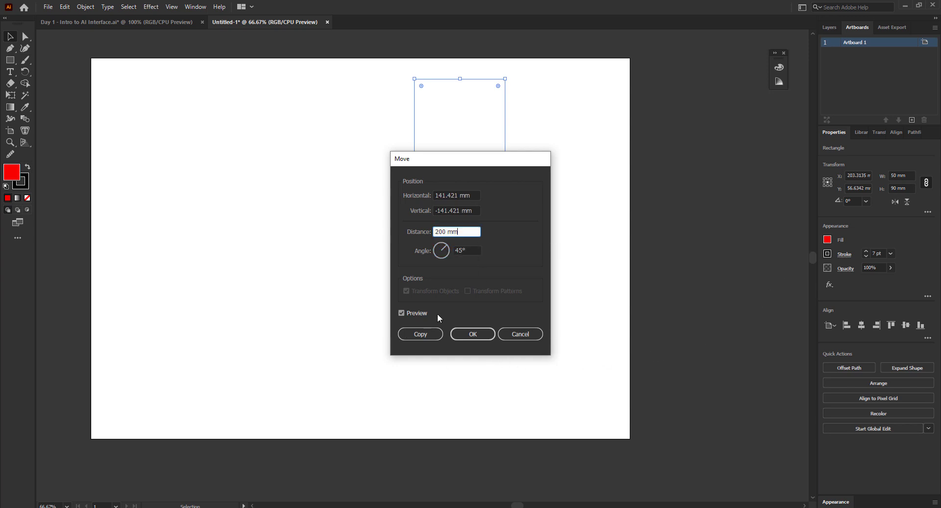
left_click(473, 333)
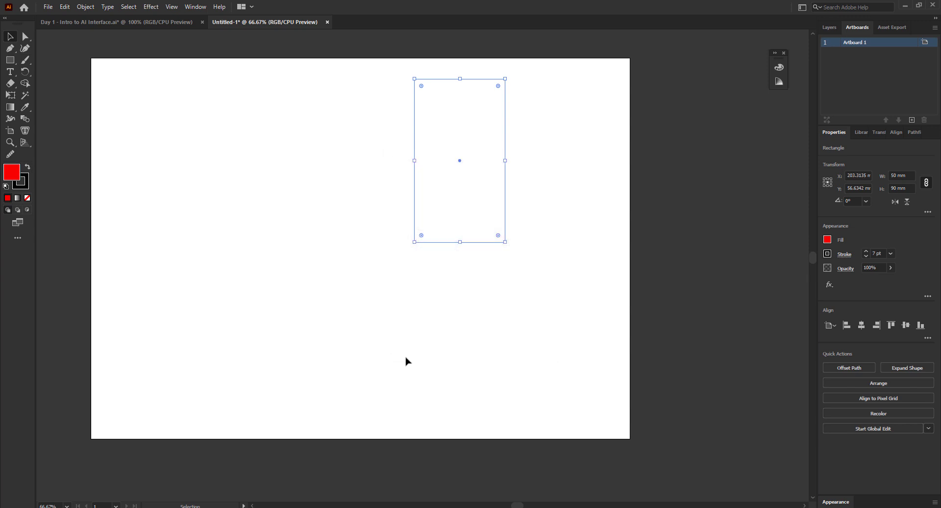
- Move the rectangle freehand back onto the artboard's left half, at about X 82.6 mm, Y 100.6 mm
scroll(406, 360, "down", 2)
scroll(409, 362, "up", 1)
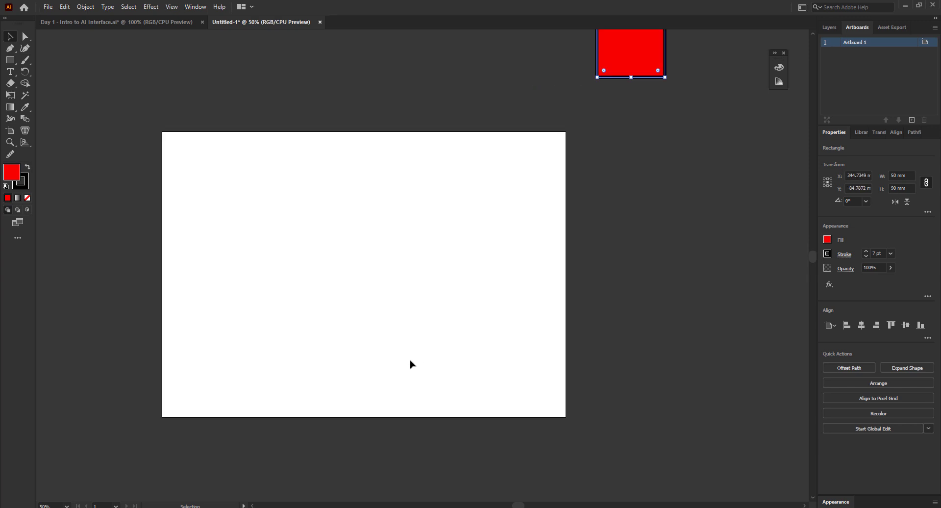
scroll(411, 363, "down", 1)
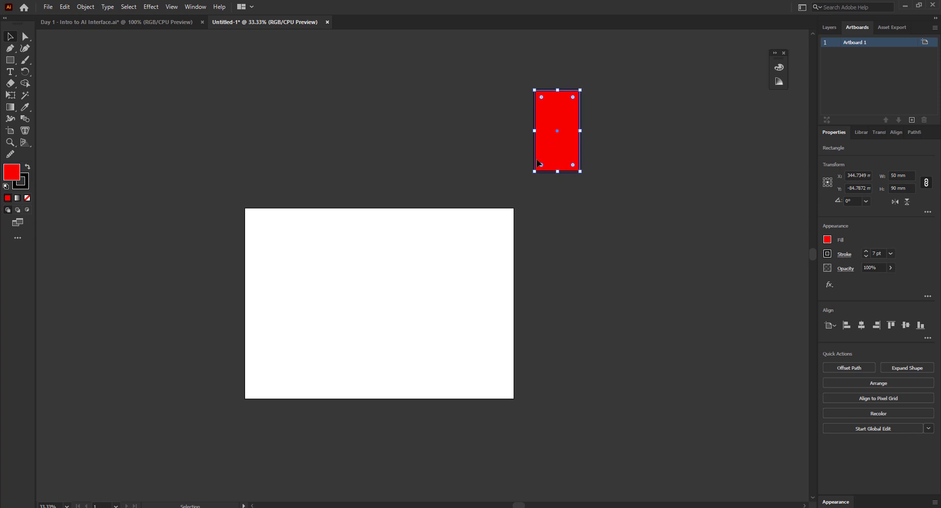
left_click_drag(538, 163, 300, 333)
scroll(343, 317, "up", 1)
- Open the Move transform for the rectangle and set a horizontal offset of 0 mm and a vertical offset of 150 mm
right_click(324, 312)
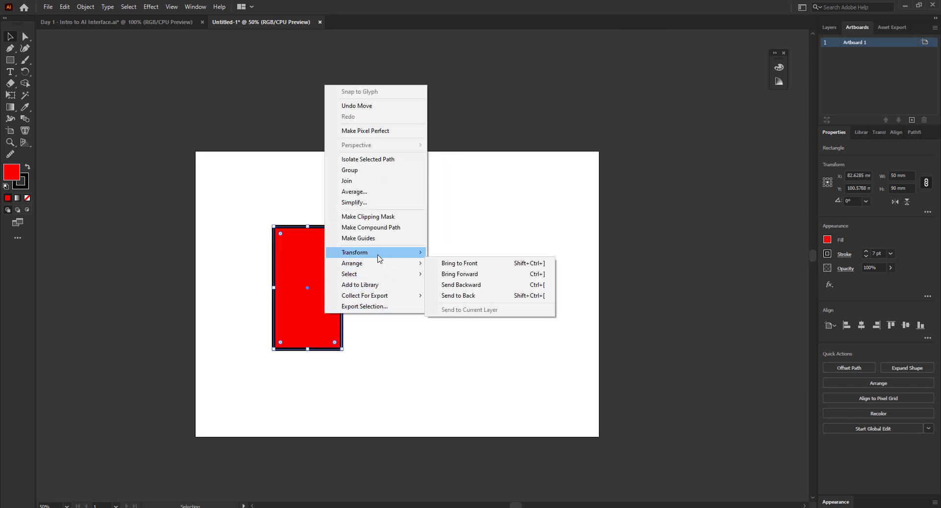
mouse_move(380, 258)
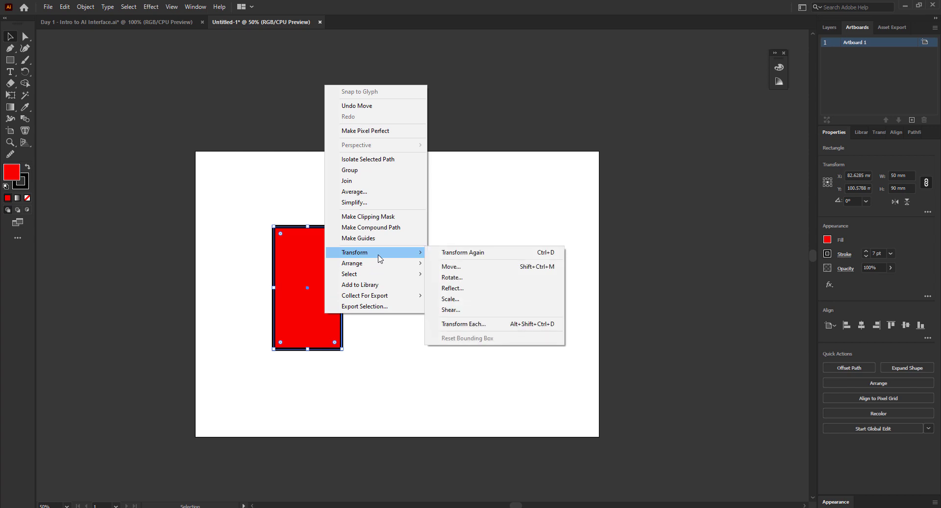
left_click(454, 268)
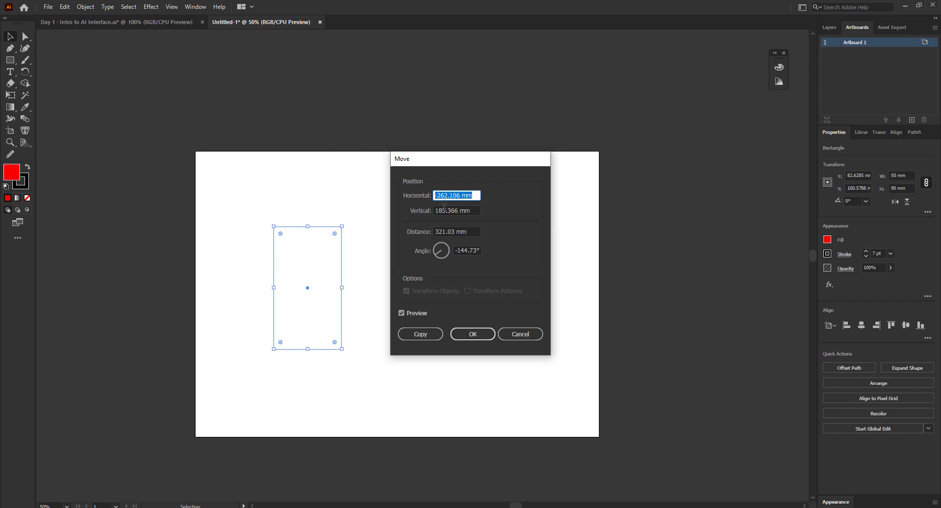
key("Tab")
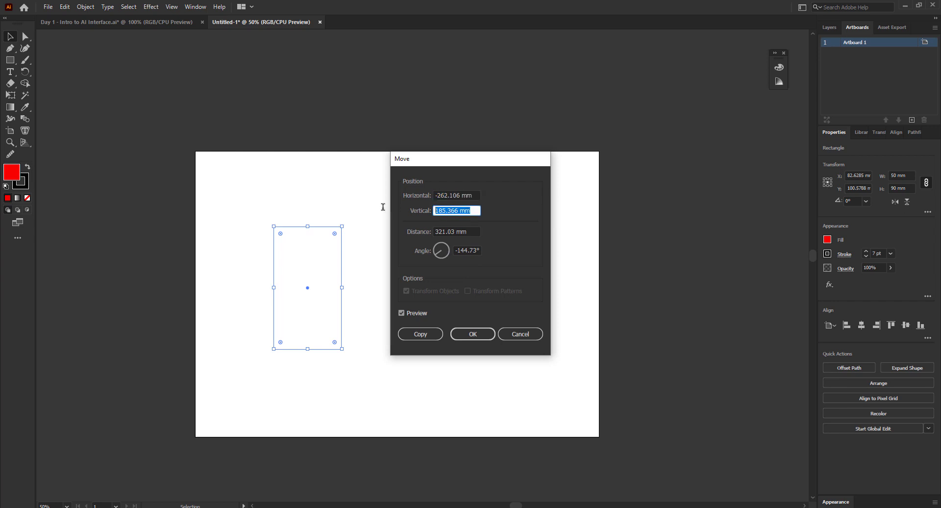
left_click(472, 195)
type("0")
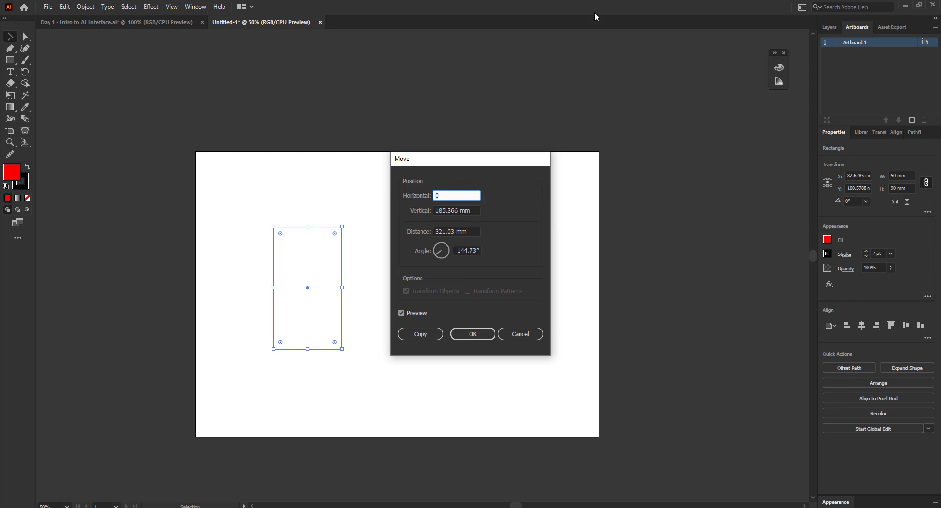
left_click(475, 210)
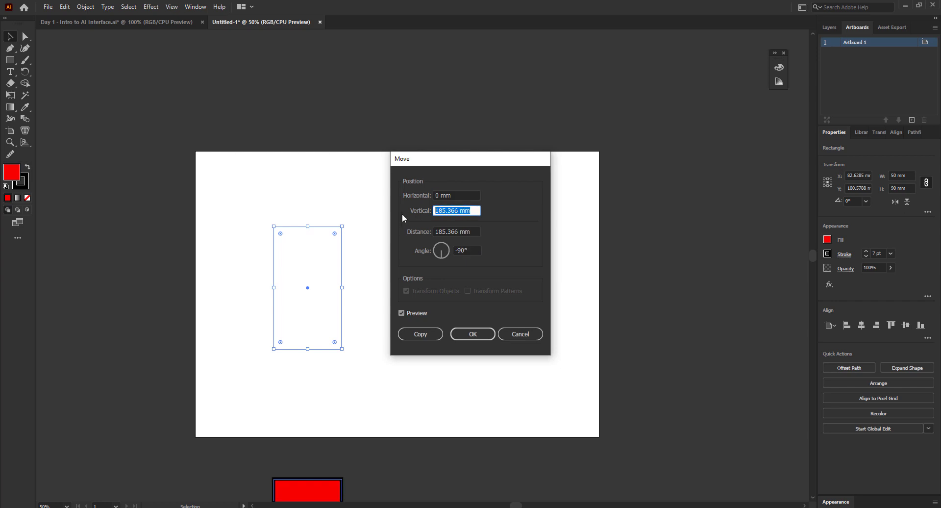
type("150")
left_click(475, 232)
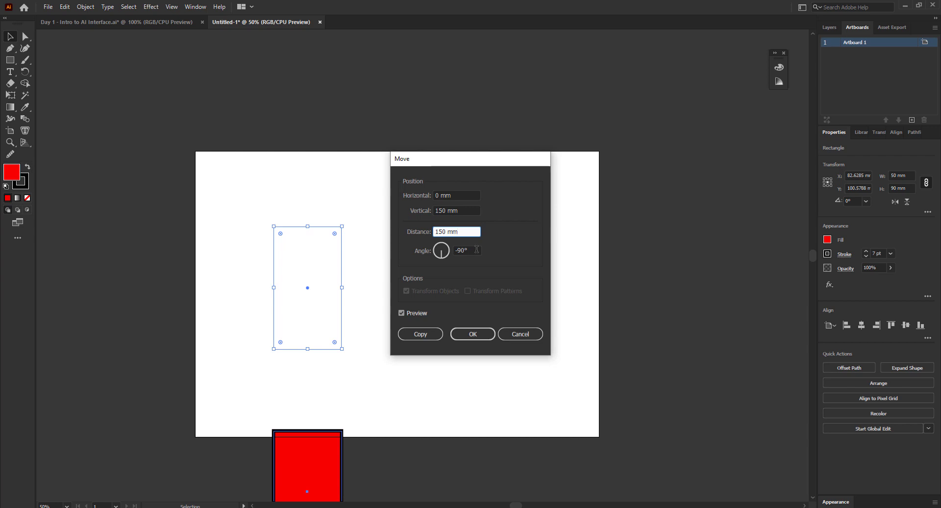
- Set the move angle to 30° with the distance at 150 mm and create a moved copy of the rectangle
left_click(462, 250)
double_click(462, 250)
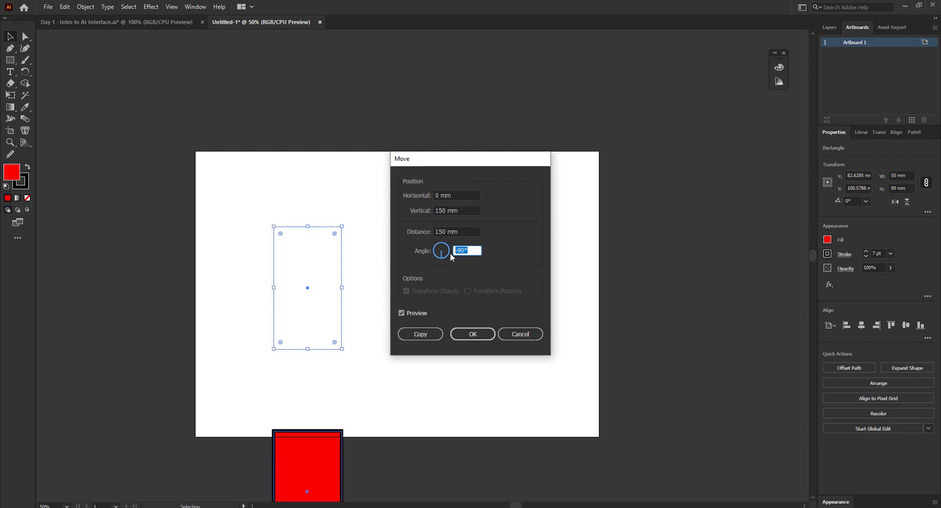
type("30")
left_click(475, 230)
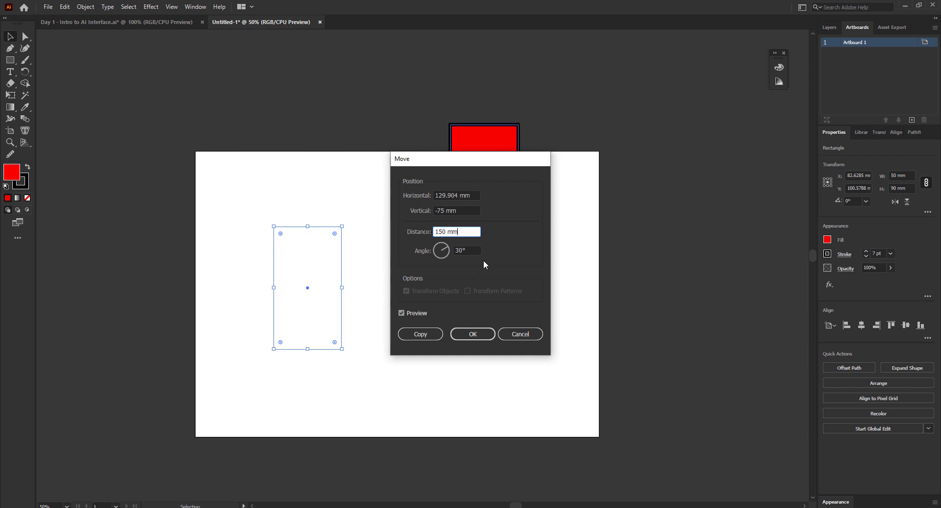
left_click(420, 334)
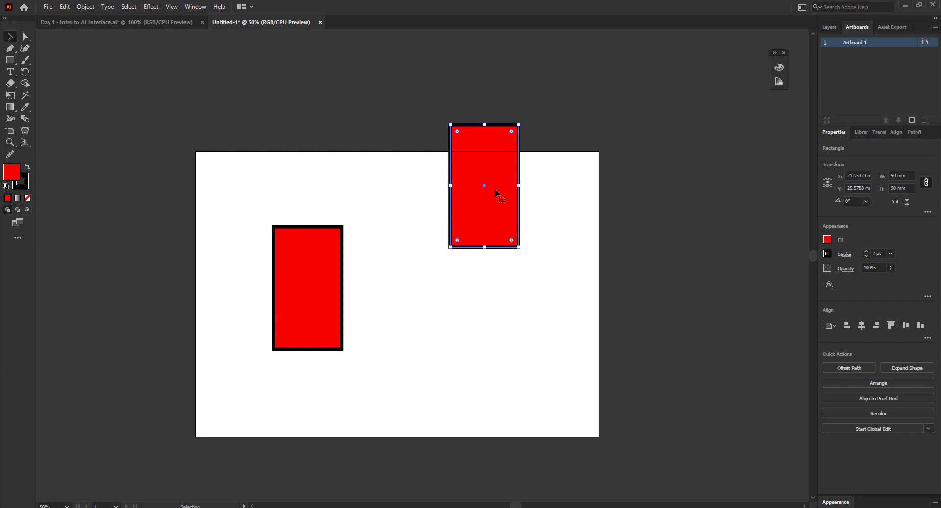
- Open the Rotate transform for the copied rectangle, try an angle of 80°, and set the angle to 122°
right_click(472, 167)
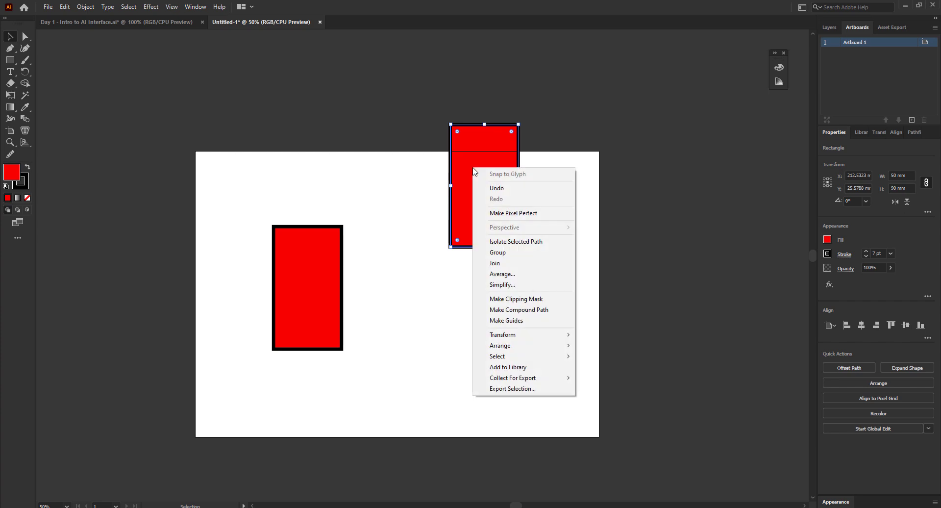
mouse_move(512, 339)
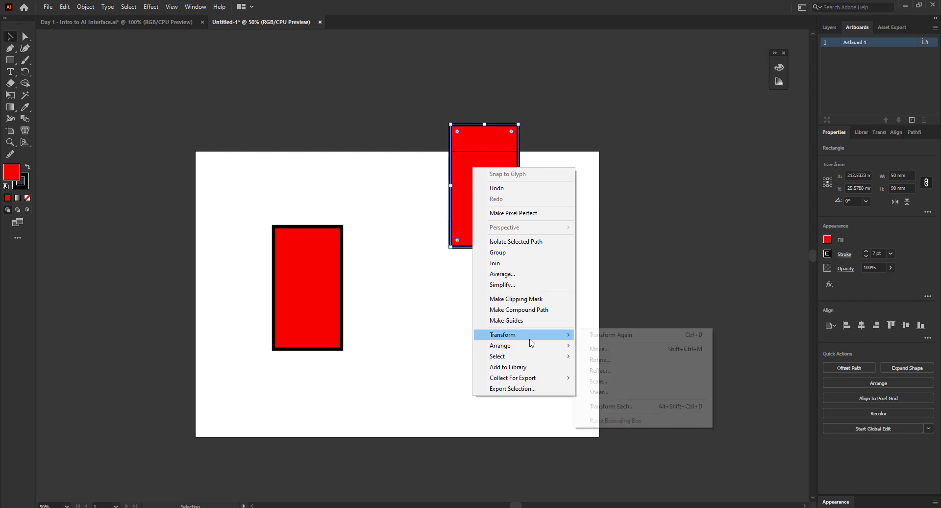
left_click(597, 360)
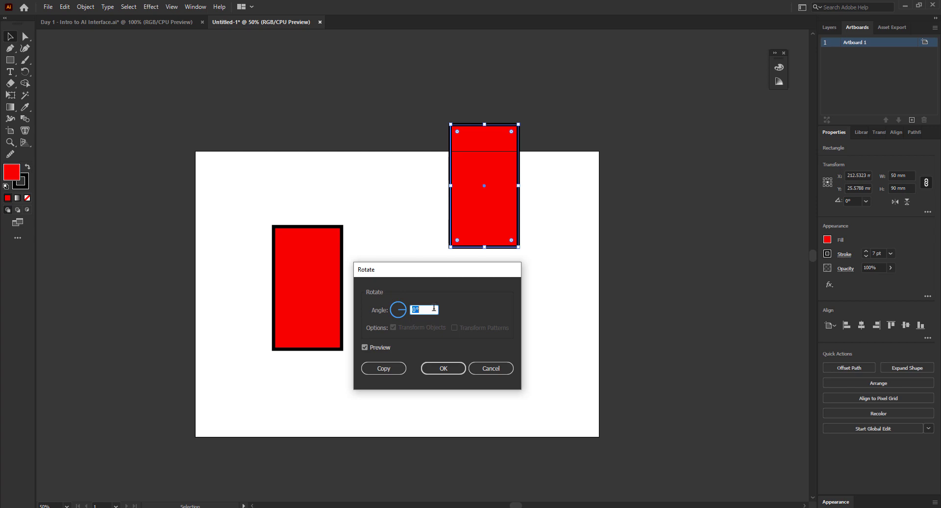
type("80")
left_click_drag(421, 309, 400, 310)
type("122")
- Toggle the rotation preview off and on to compare, and apply the 122° rotation to the copied rectangle
left_click(378, 348)
left_click(378, 348)
left_click(378, 348)
left_click(378, 347)
left_click(380, 346)
left_click(380, 346)
left_click(381, 345)
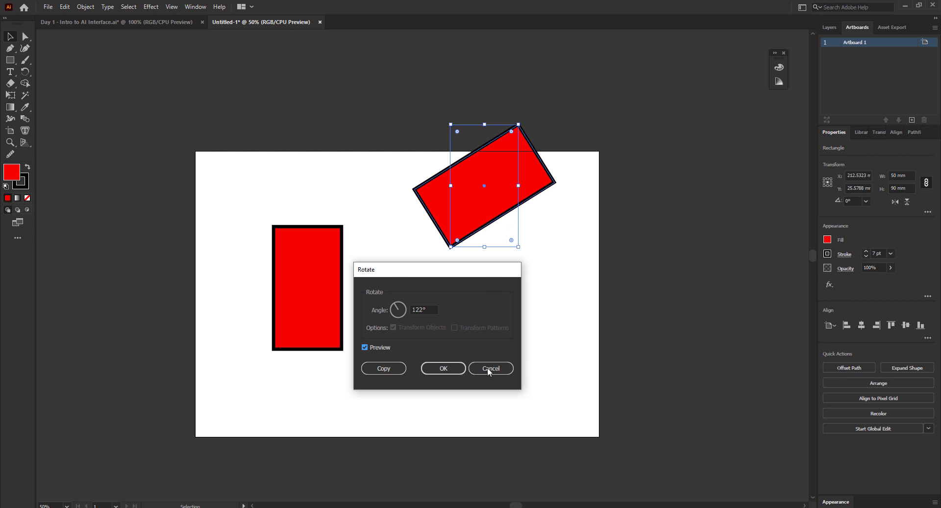
left_click(443, 368)
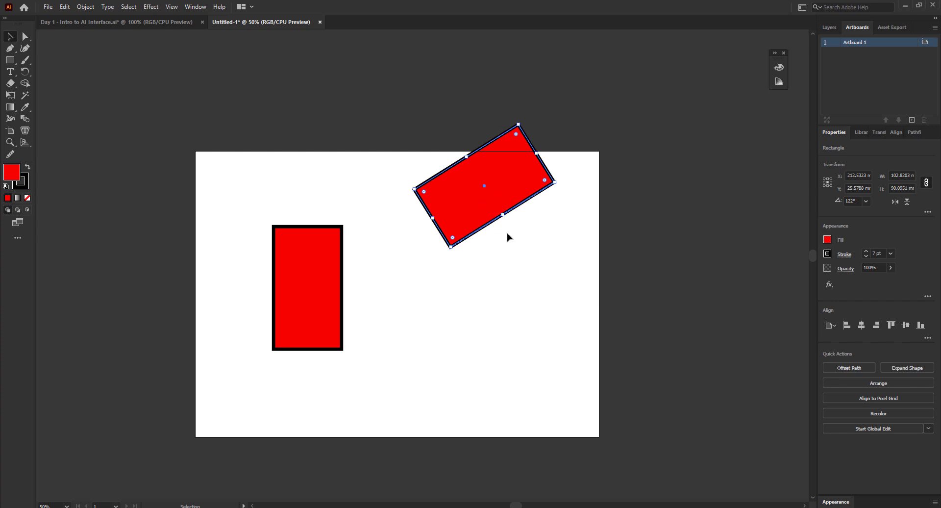
- Create a copy of the tilted rectangle rotated by a further 122° with the Rotate transform
right_click(463, 202)
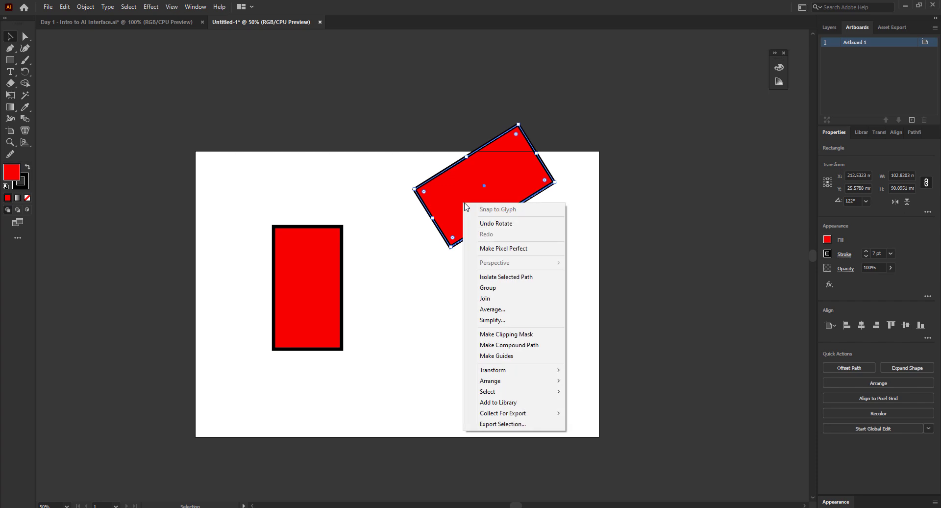
mouse_move(495, 373)
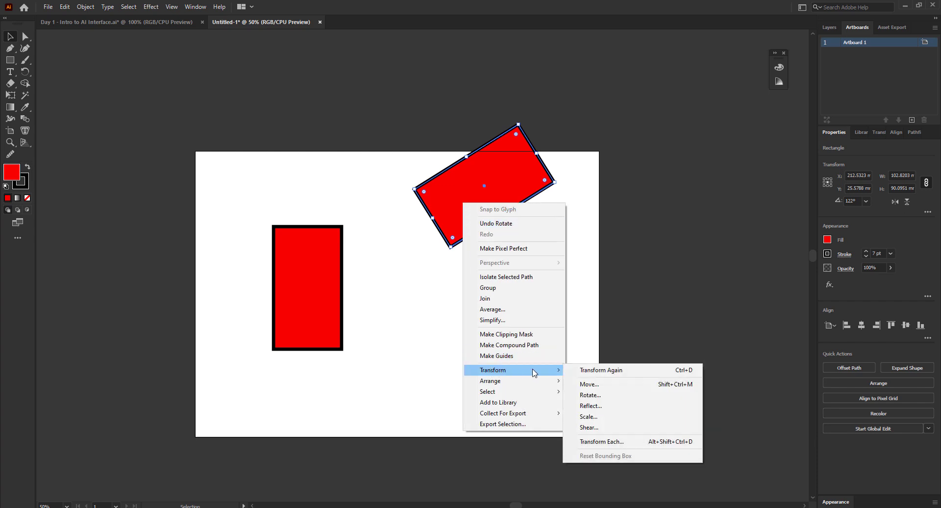
left_click(597, 399)
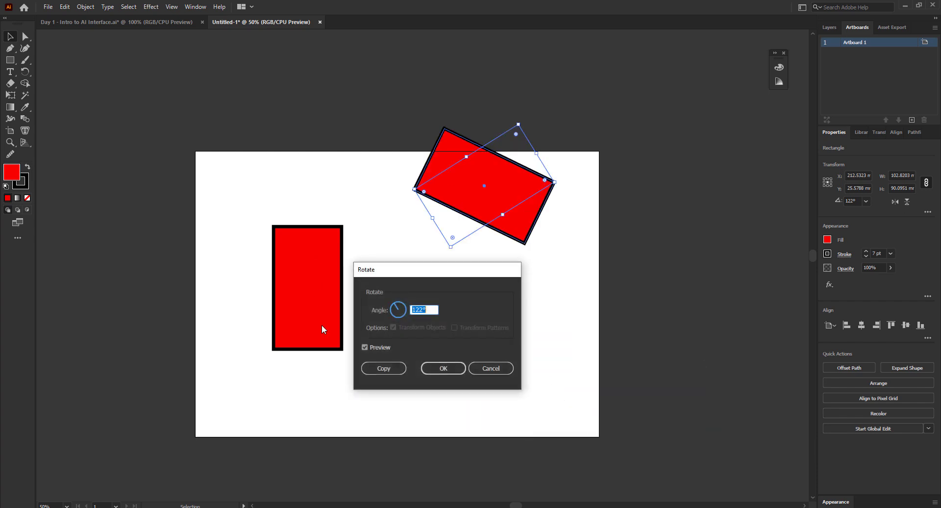
left_click(393, 367)
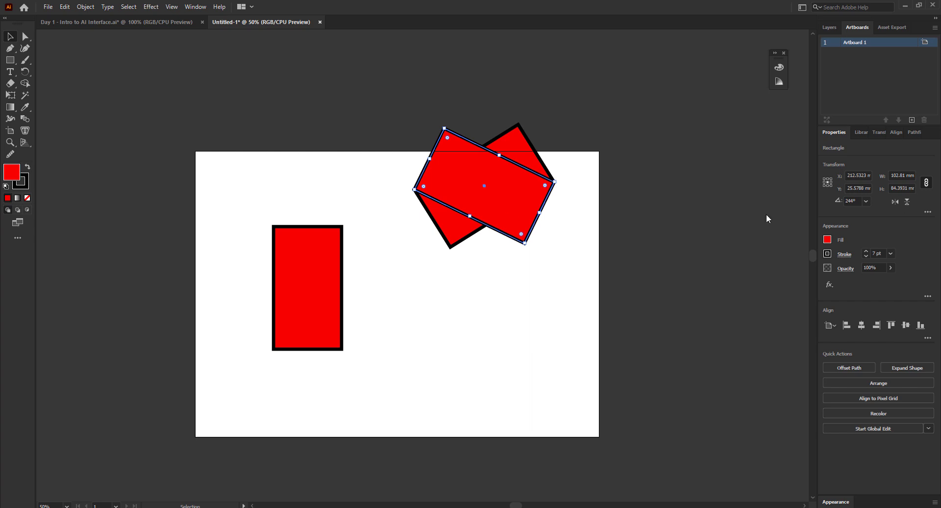
- Select both tilted rectangles, move them together above the upright one to about X 79.9 mm, Y -16.2 mm, and deselect them
left_click_drag(564, 264, 430, 119)
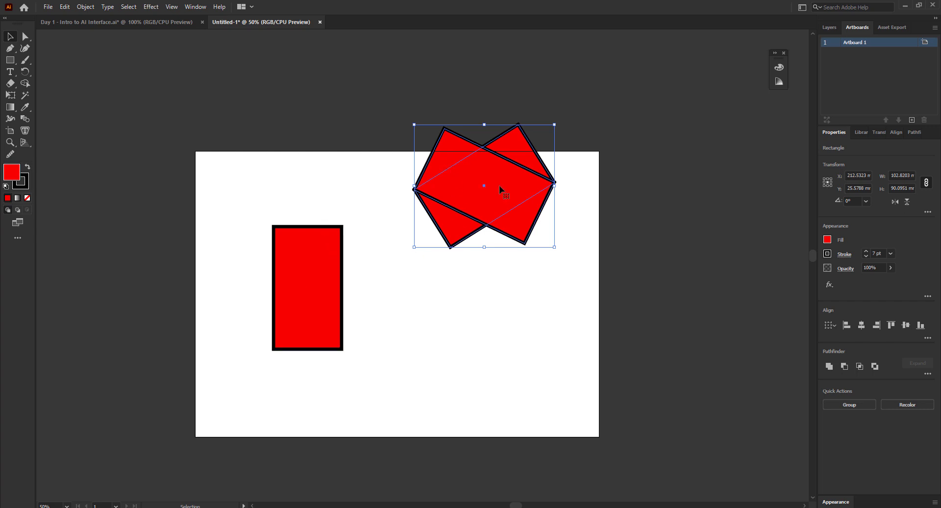
left_click_drag(487, 180, 318, 136)
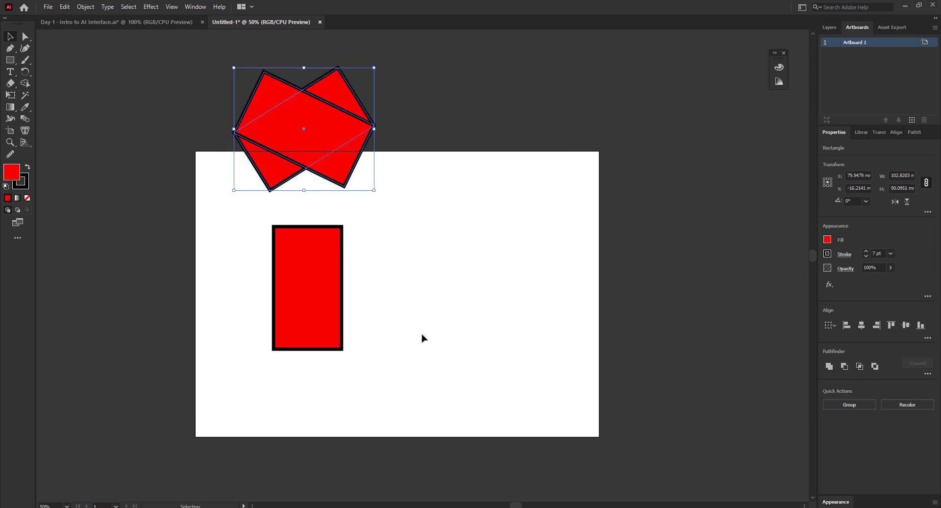
left_click(234, 249)
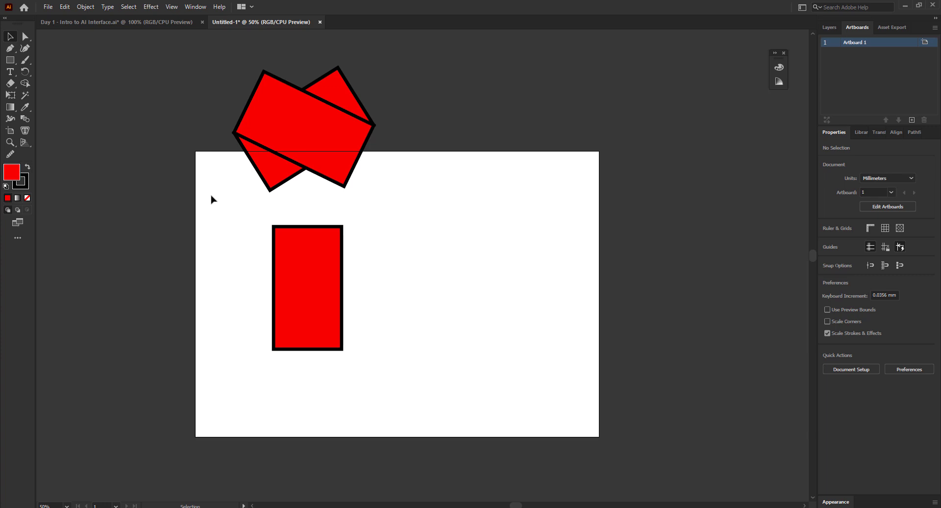
- Reflect the upright rectangle across the horizontal axis with the Reflect transform, moving the dialog clear of the artwork
scroll(340, 164, "up", 3)
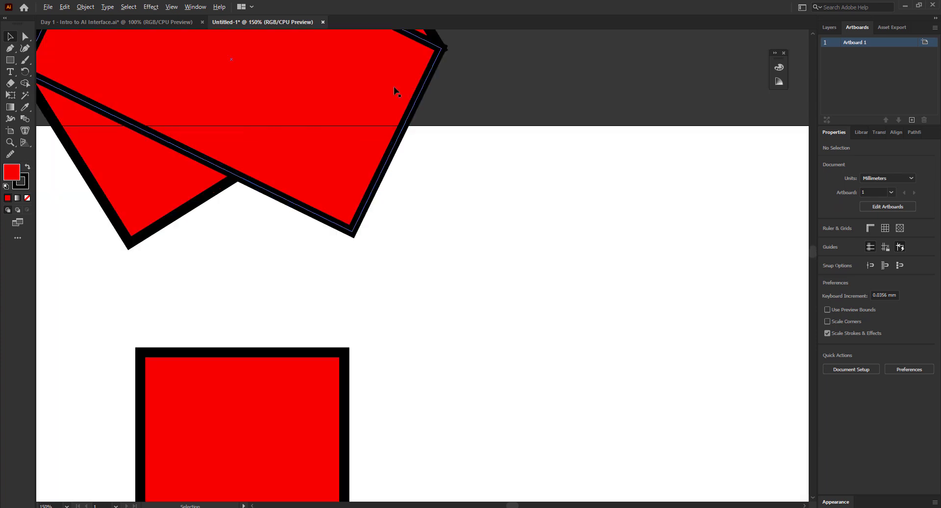
scroll(486, 76, "down", 4)
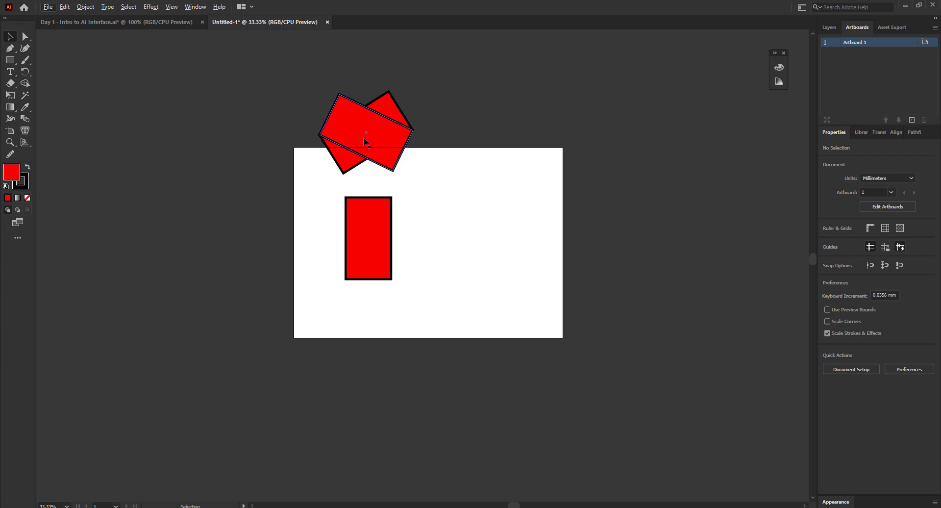
left_click(360, 239)
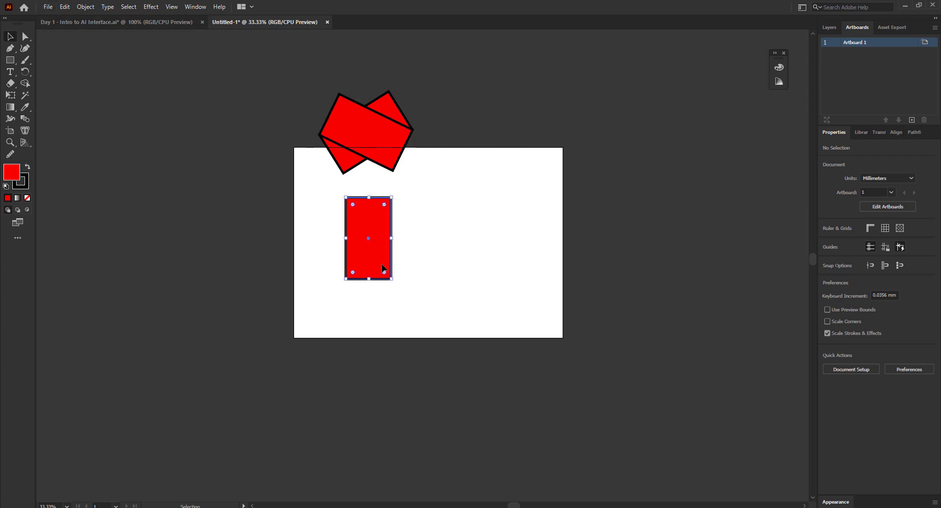
right_click(359, 238)
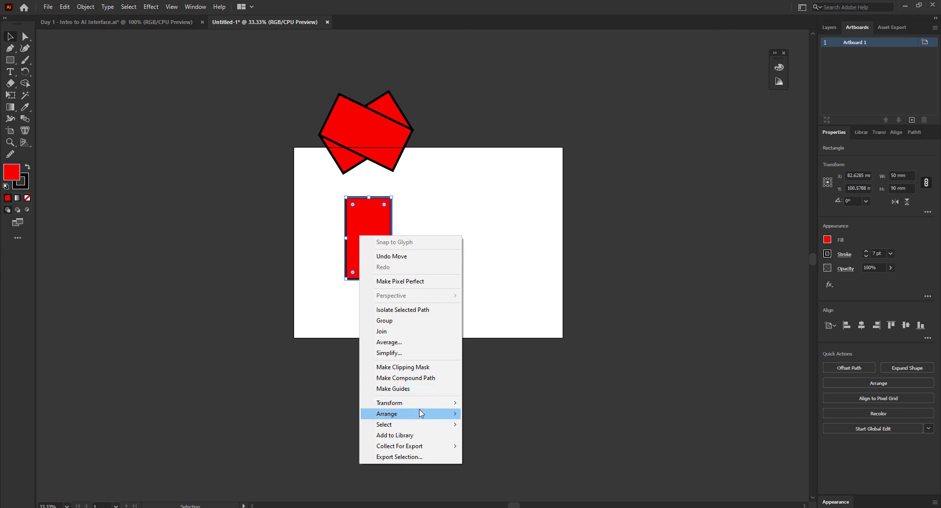
mouse_move(424, 406)
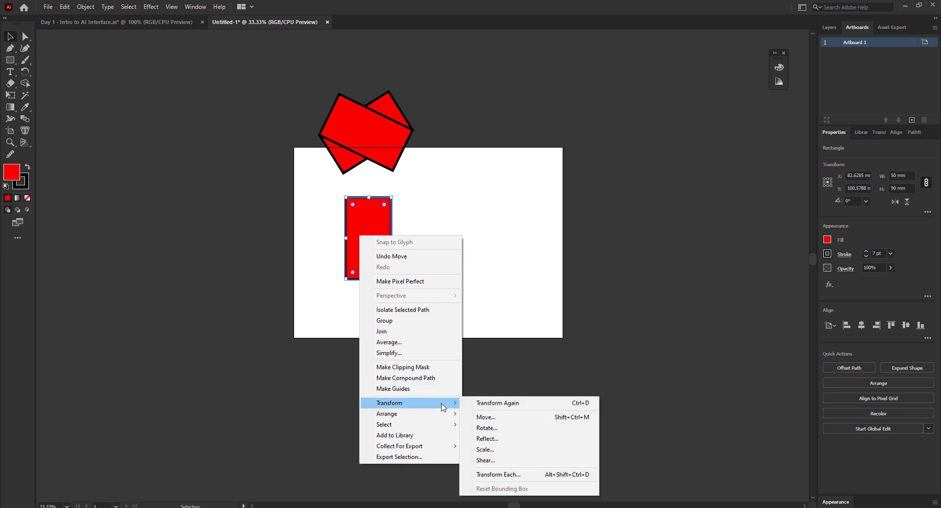
left_click(496, 439)
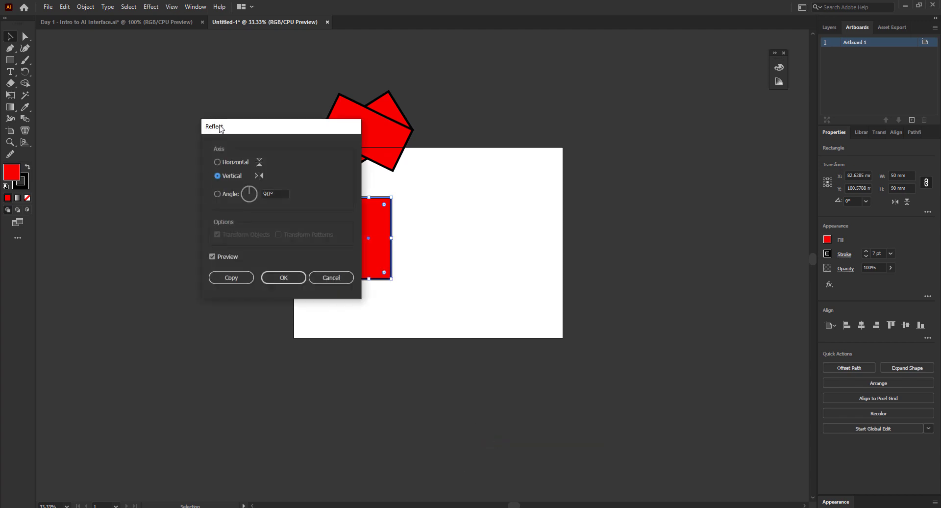
left_click_drag(220, 126, 573, 65)
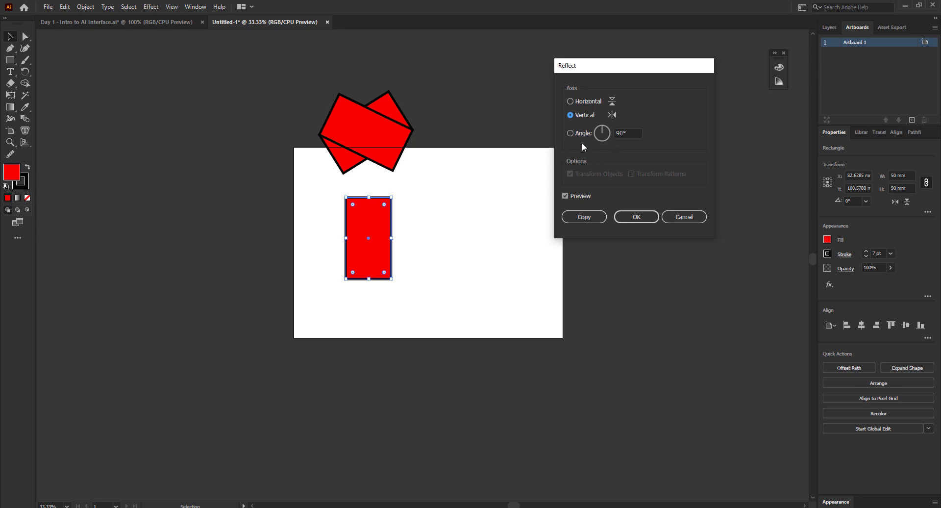
left_click(587, 103)
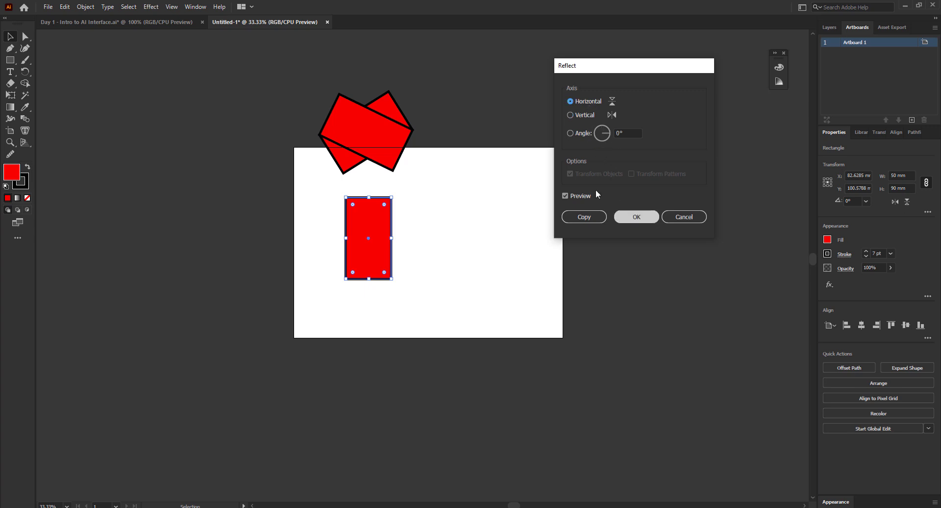
left_click(649, 219)
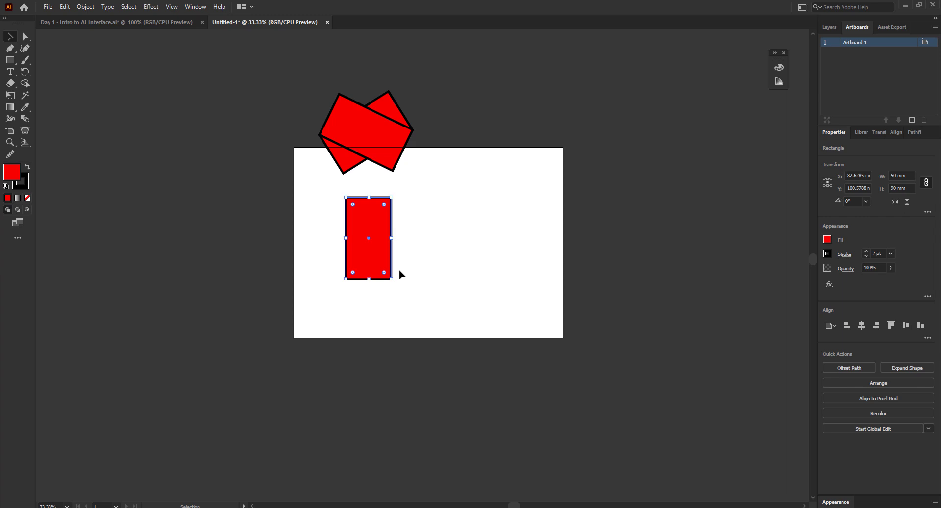
- Try reflecting the upright rectangle about a 35° axis with the Reflect transform, and undo the reflection
right_click(382, 234)
mouse_move(440, 403)
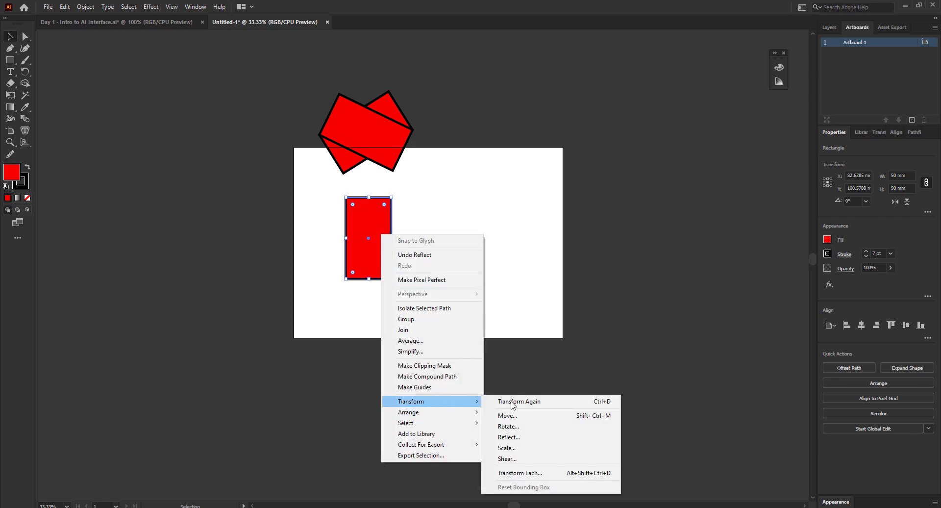
left_click(520, 438)
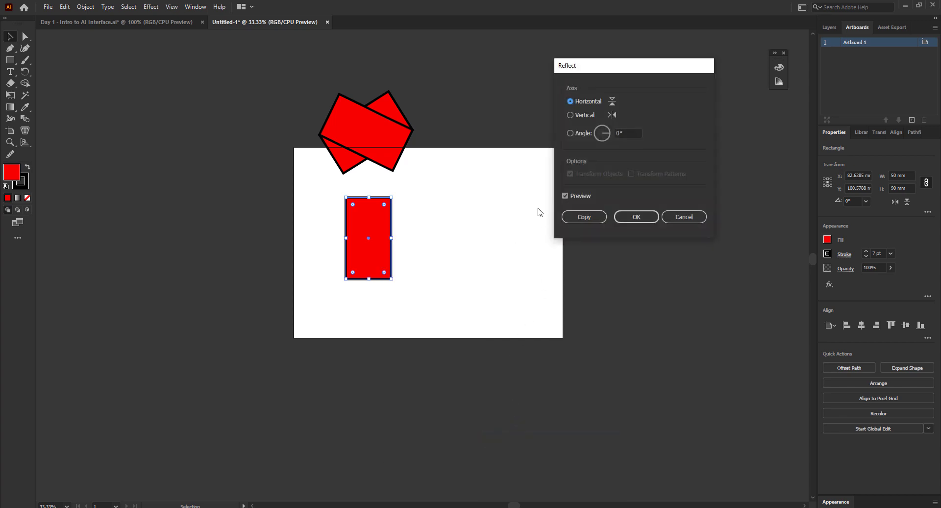
left_click(571, 116)
left_click(574, 133)
type("35")
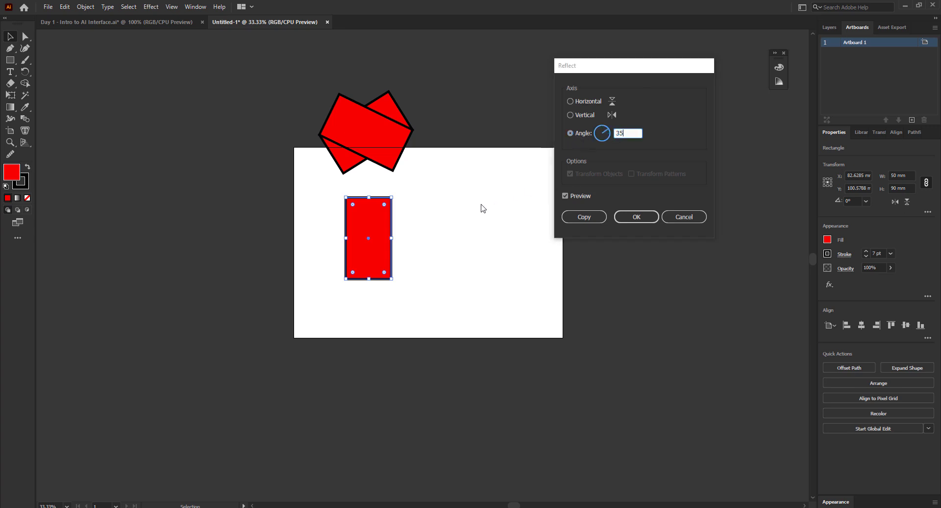
left_click(637, 217)
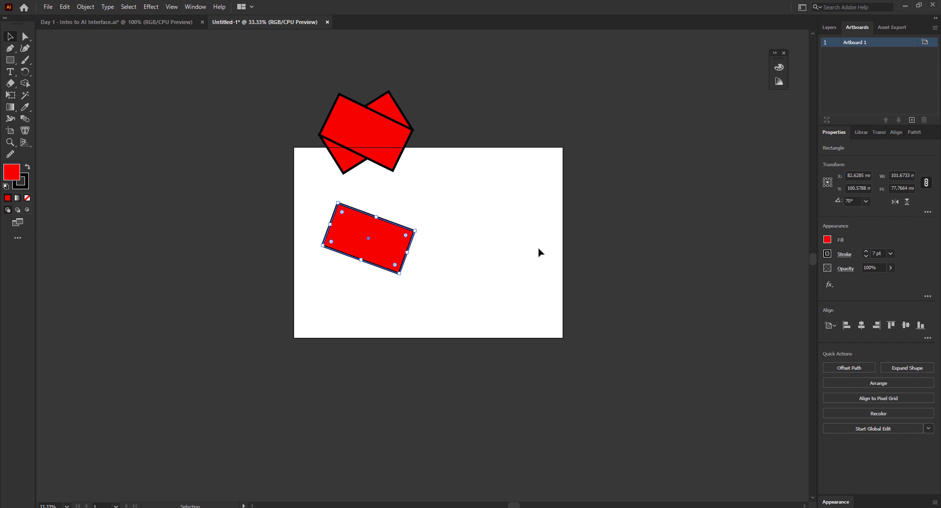
scroll(355, 233, "up", 3)
scroll(224, 268, "down", 2)
scroll(321, 272, "up", 1)
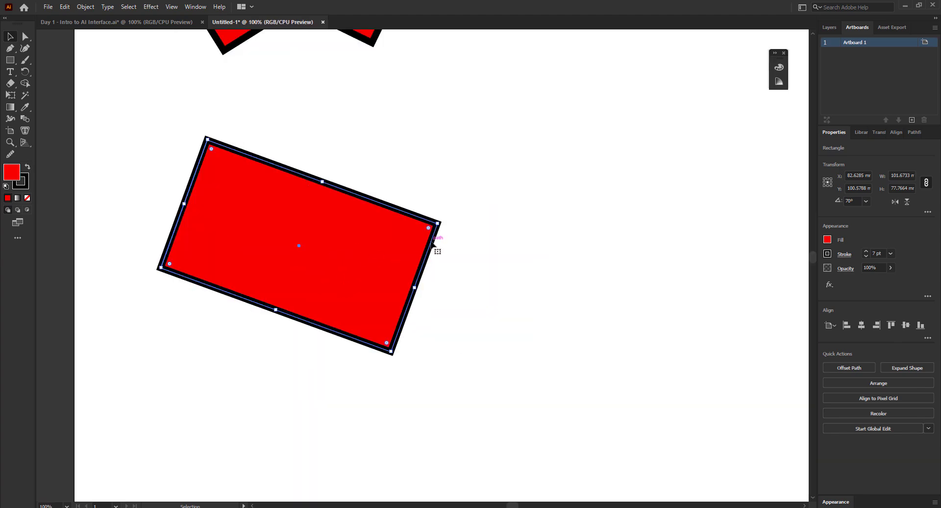
key("ctrl+z")
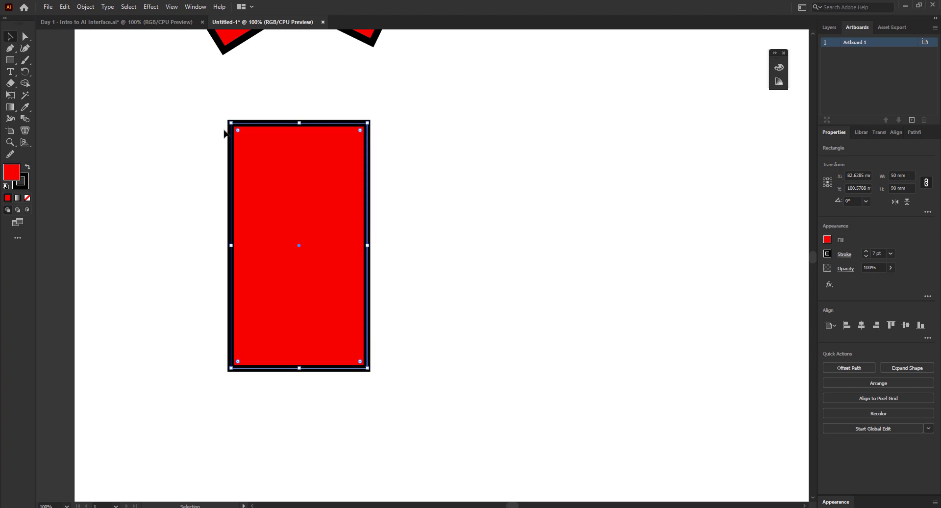
- Remove the upright rectangle's stroke and shorten it from its upper edge to a height of 45 mm
left_click(28, 190)
left_click(27, 197)
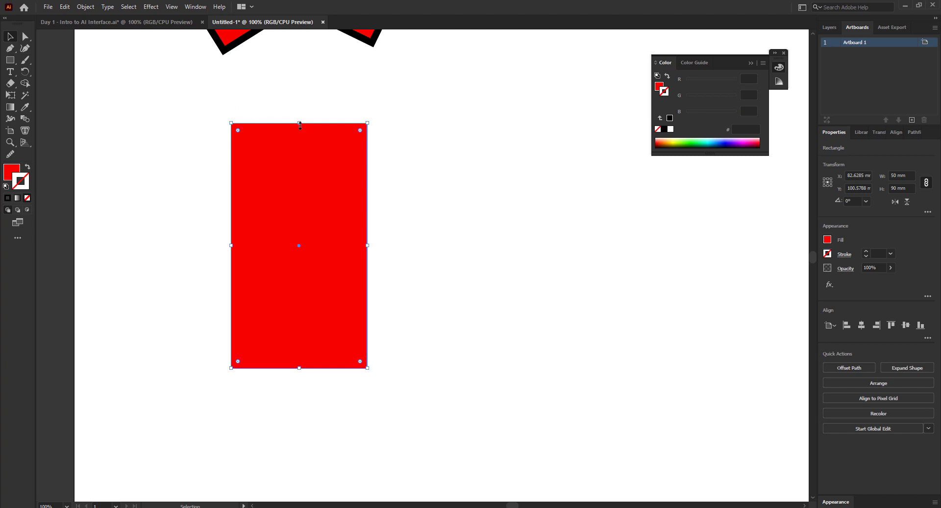
left_click_drag(299, 122, 301, 245)
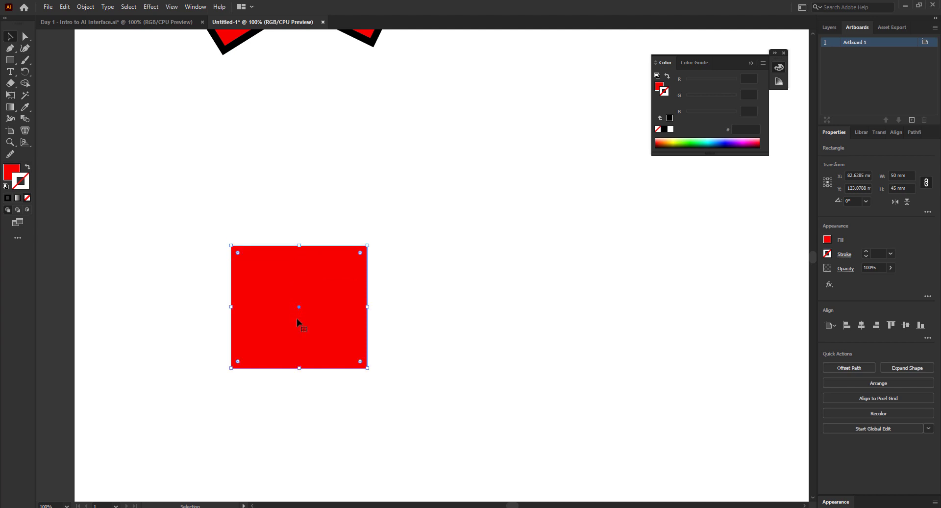
- Duplicate the shortened red rectangle directly above itself and fill the copy with turquoise 00f7cd
left_click_drag(295, 319, 292, 209)
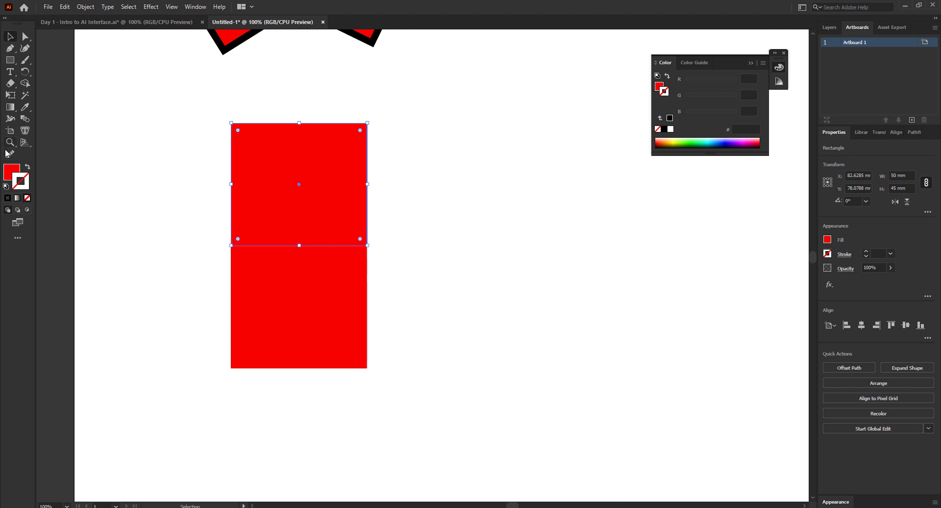
double_click(7, 173)
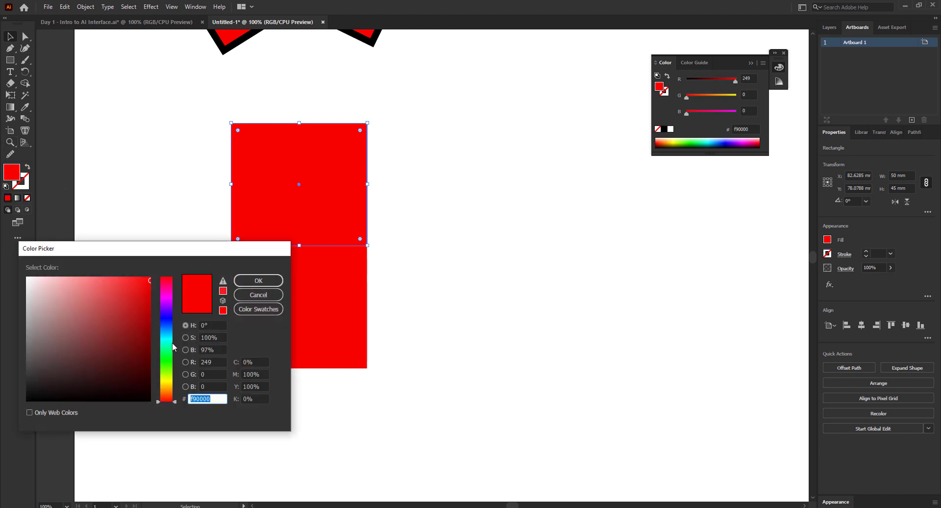
type("00f7cd")
left_click(258, 279)
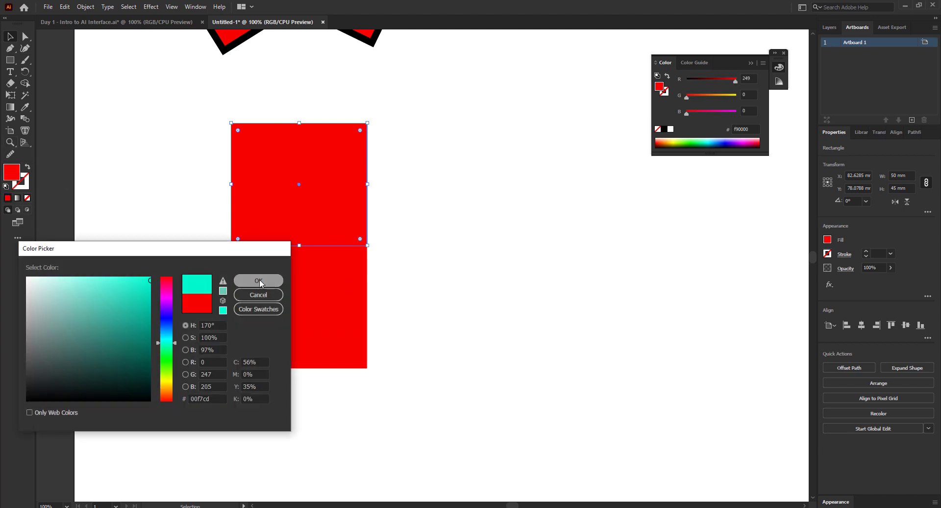
scroll(229, 222, "down", 3)
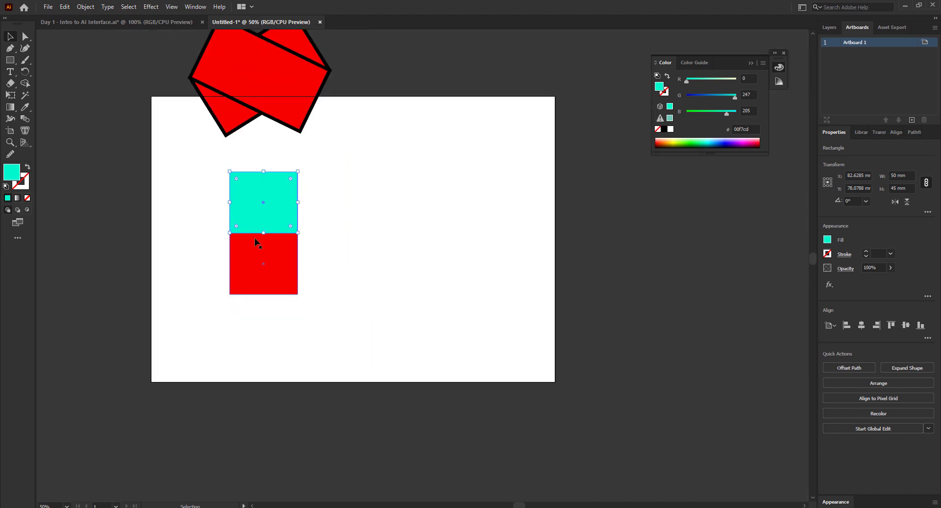
- Select the turquoise and red rectangles, open the Reflect transform, and toggle the horizontal reflection's preview off and on to compare
left_click(120, 199)
left_click_drag(89, 151, 315, 308)
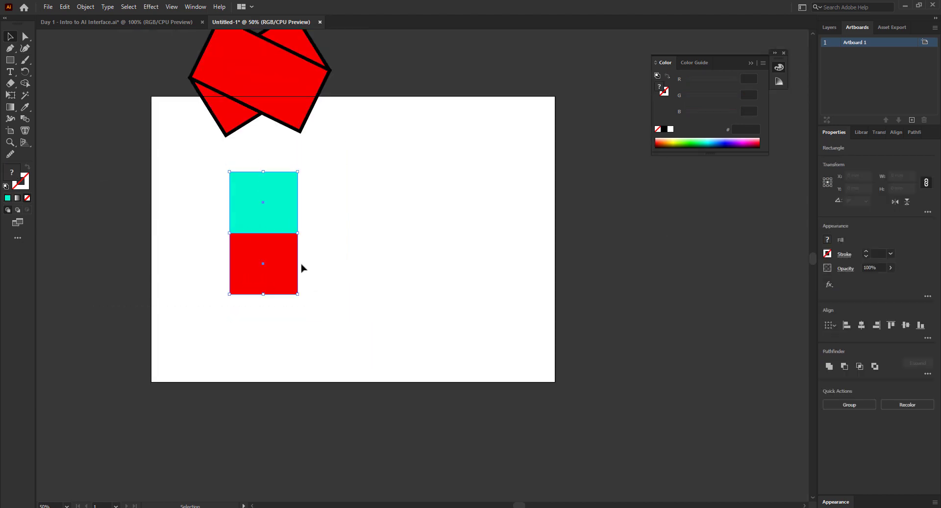
right_click(269, 223)
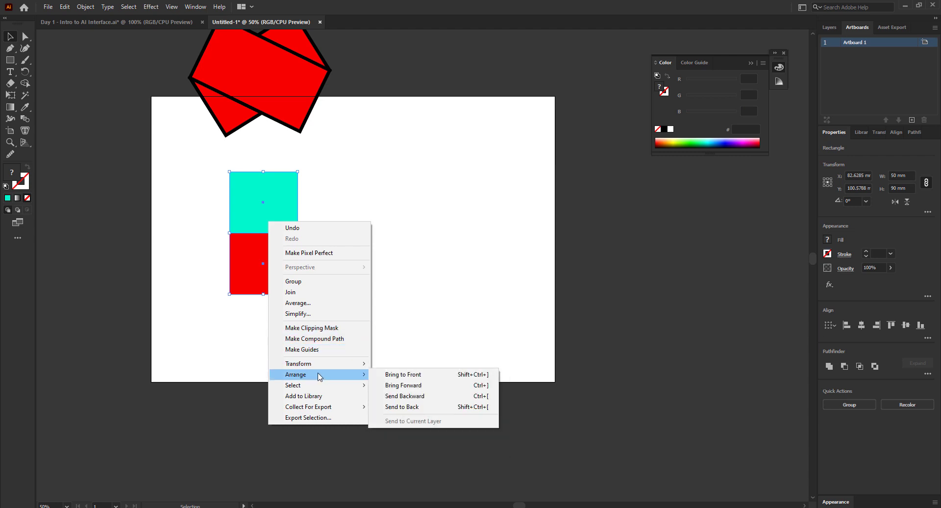
mouse_move(324, 363)
left_click(396, 399)
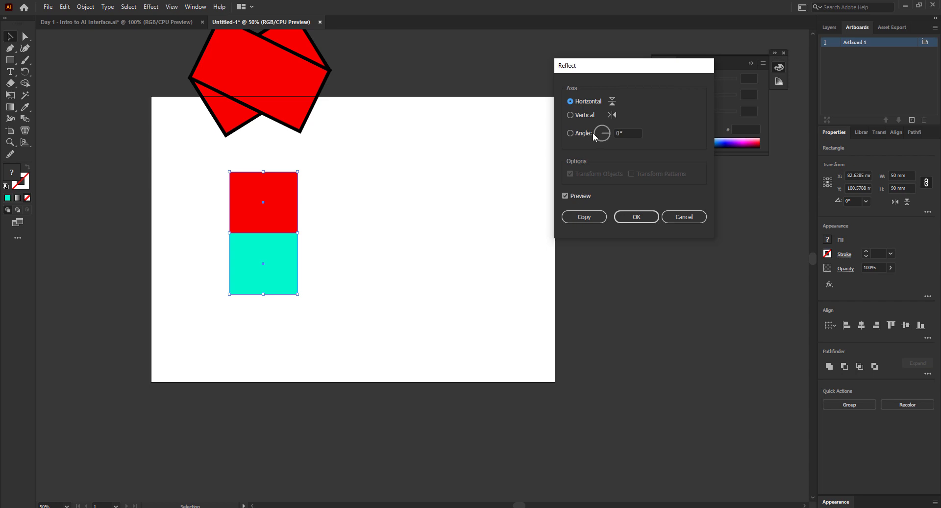
left_click(565, 196)
left_click(565, 196)
left_click(566, 197)
left_click(566, 197)
left_click(570, 197)
left_click(565, 197)
- Create a copy of the two stacked rectangles reflected about a 45° axis
left_click(571, 133)
type("45")
left_click(588, 216)
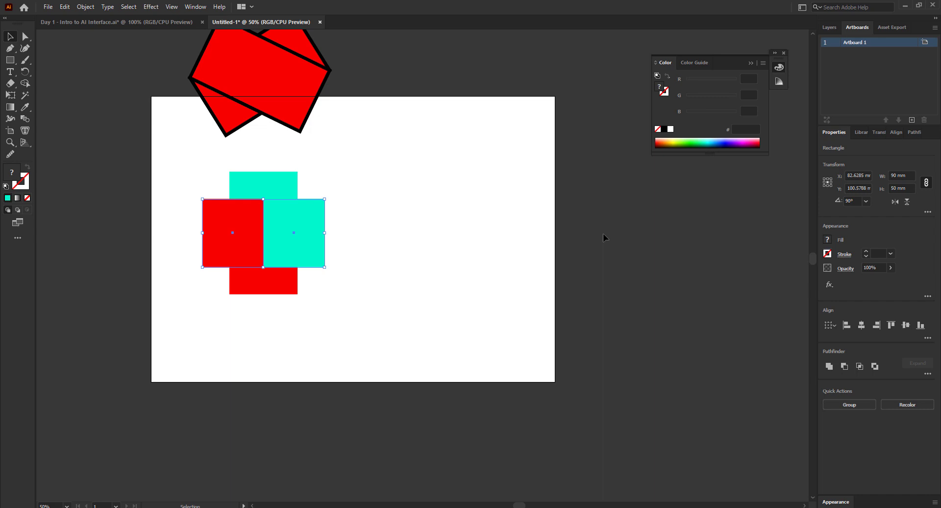
key("ctrl+z")
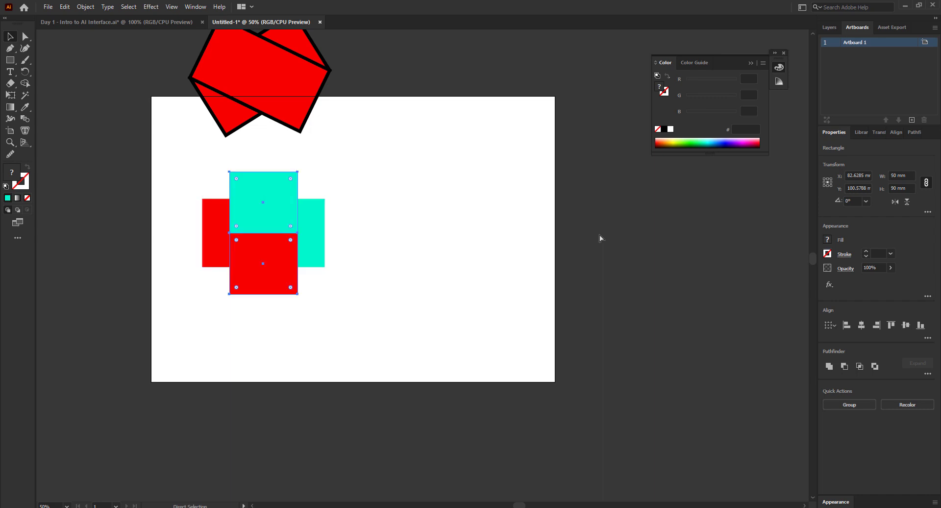
key("ctrl+shift+z")
- Select all four red and turquoise rectangles and move them together over the artboard's upper-left corner
key("v")
left_click_drag(331, 319, 196, 189)
left_click_drag(263, 248, 525, 219)
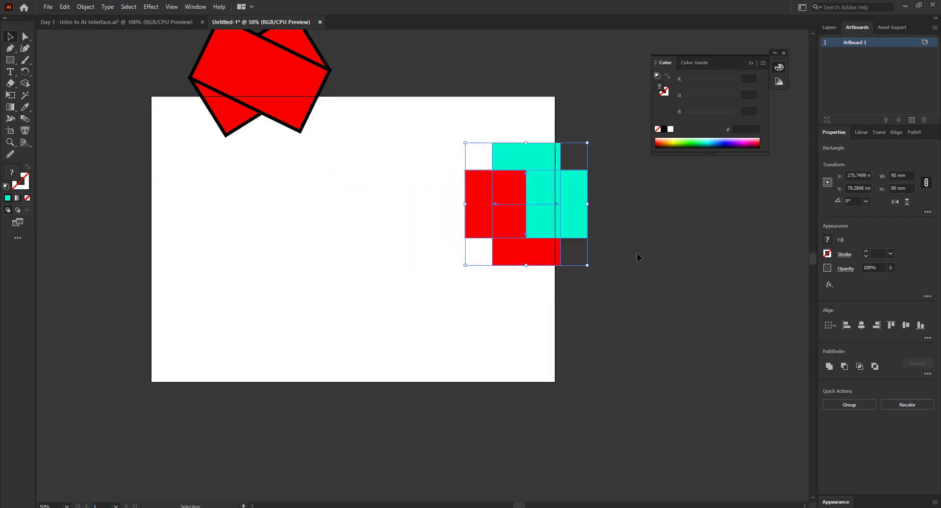
left_click_drag(636, 253, 435, 195)
- Place a copy of the red rectangle on the empty artboard and stretch its height to about 90 mm
left_click_drag(492, 238, 278, 331)
left_click_drag(279, 265, 277, 216)
left_click(455, 288)
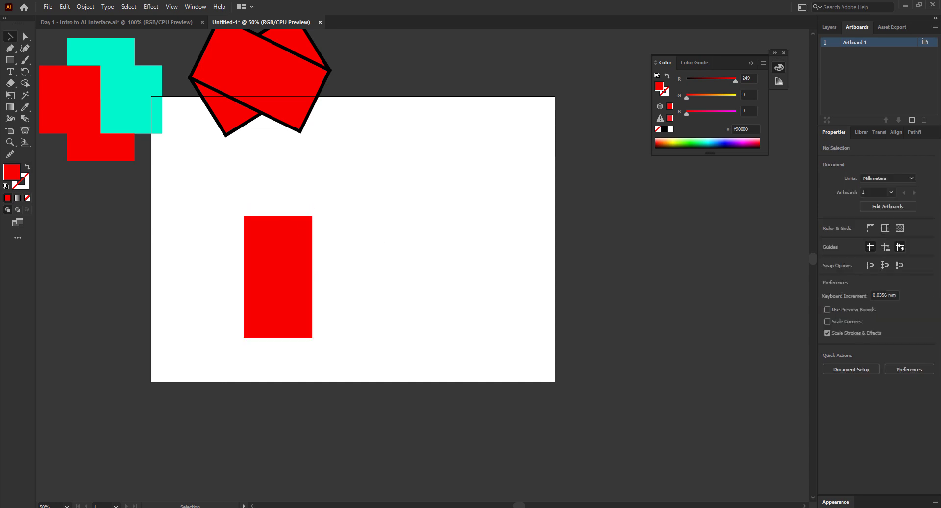
- Apply the tilted rectangle's fill and 7 pt black stroke to the new red rectangle with the Eyedropper
left_click(300, 307)
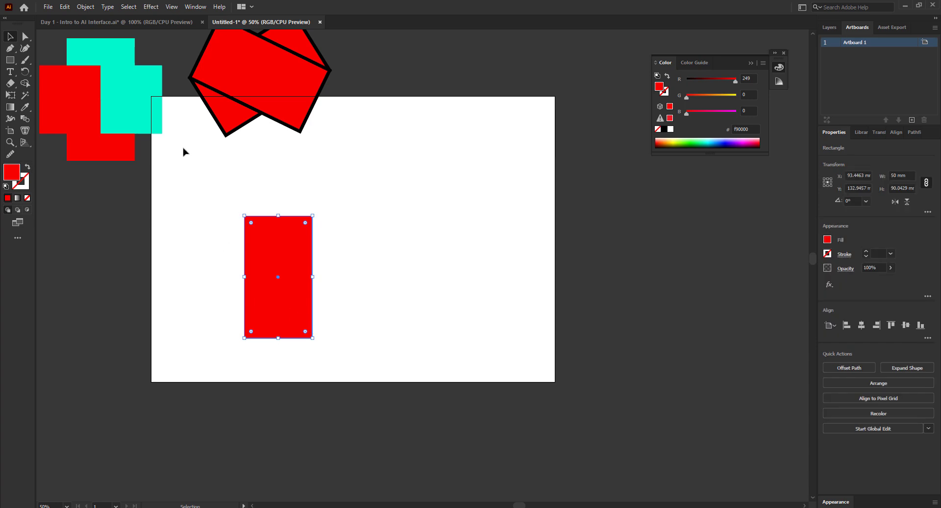
left_click(25, 107)
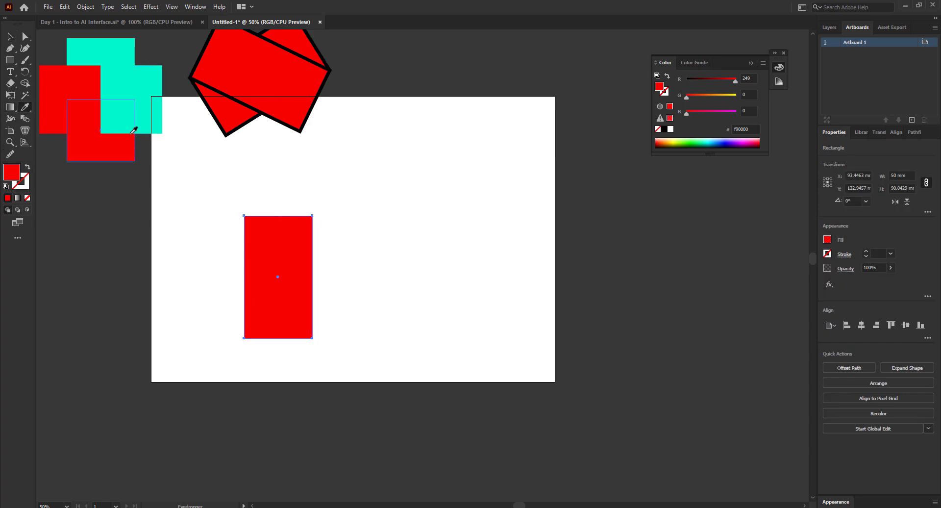
left_click(218, 125)
key("v")
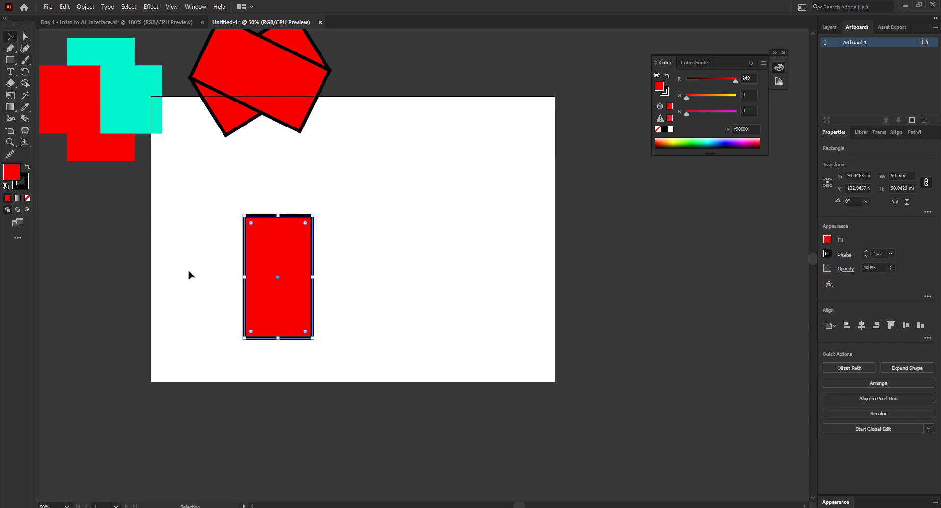
- Try scaling the outlined rectangle uniformly to 200% with the Scale dialog moved clear of the artwork, and undo the scaling
right_click(285, 291)
mouse_move(352, 234)
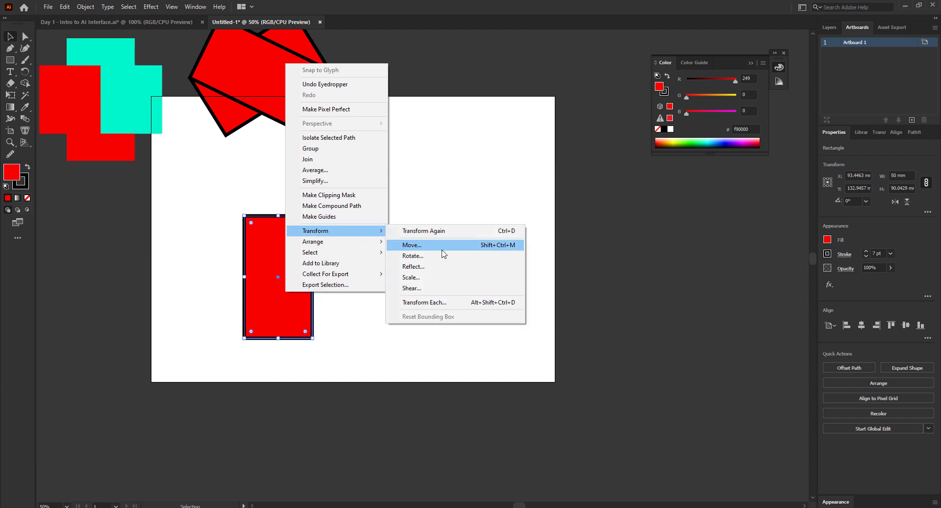
left_click(435, 277)
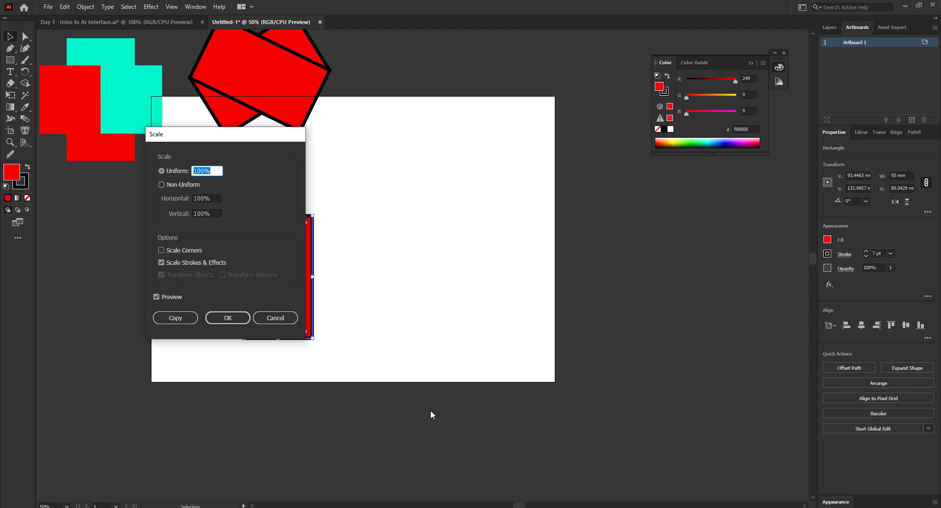
left_click_drag(177, 138, 643, 189)
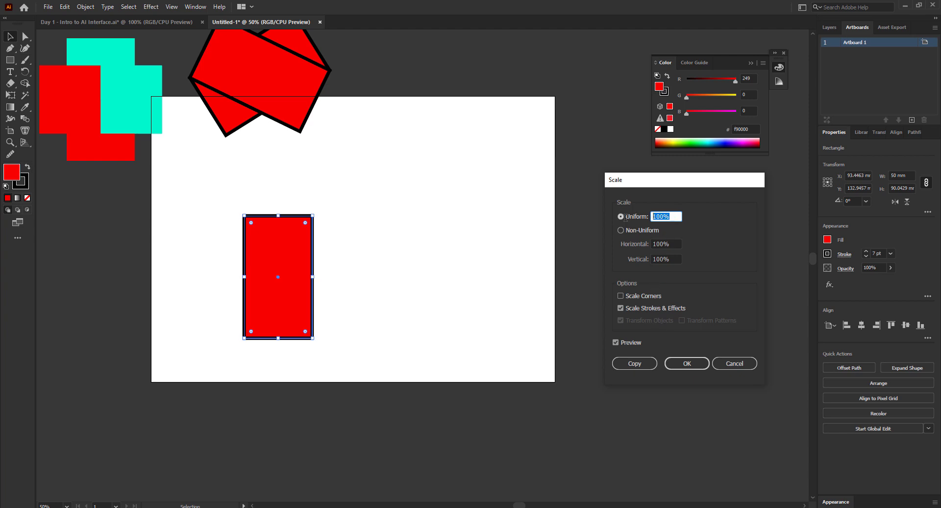
type("200")
key("Return")
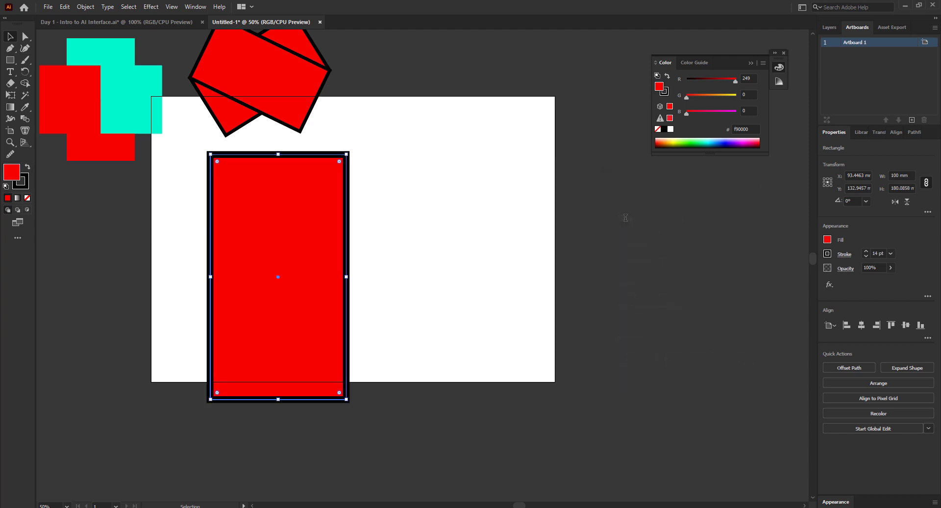
key("ctrl+z")
- Try scaling the outlined rectangle uniformly to 50% with the Scale transform, and undo the scaling
right_click(288, 244)
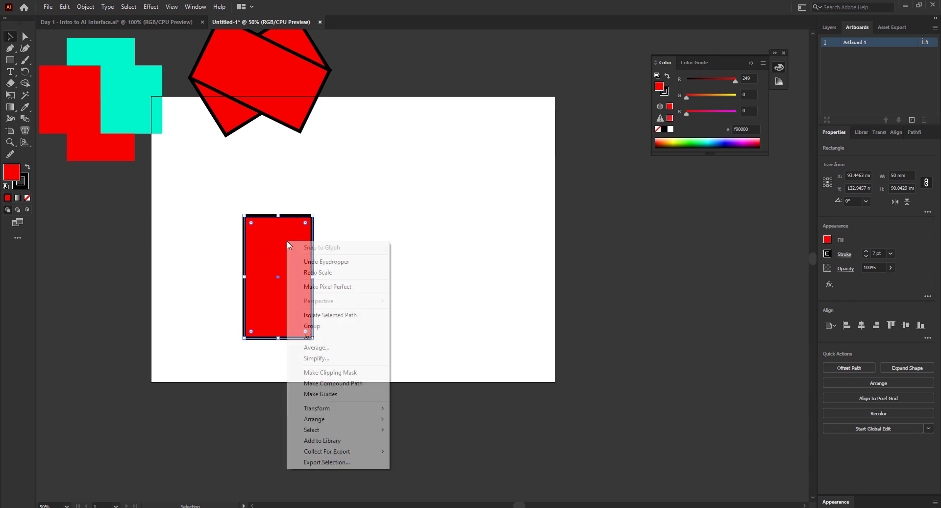
mouse_move(369, 409)
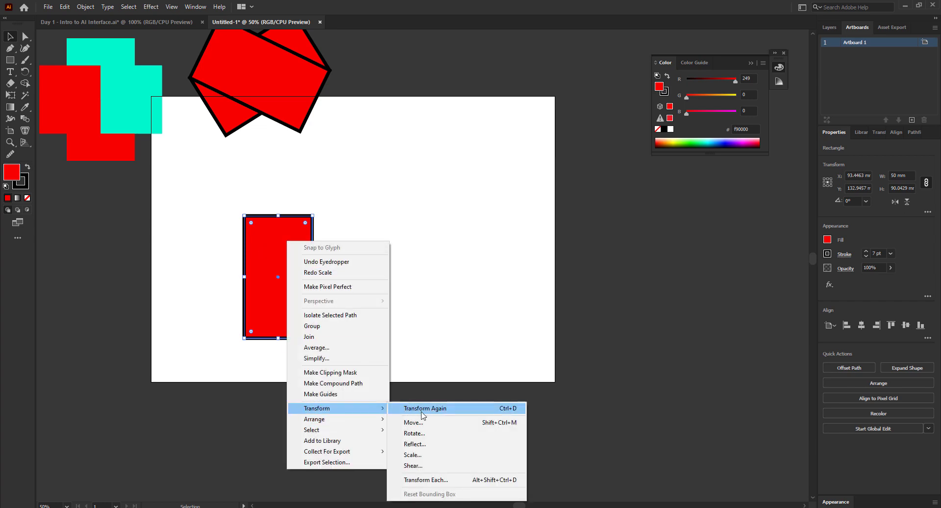
left_click(426, 455)
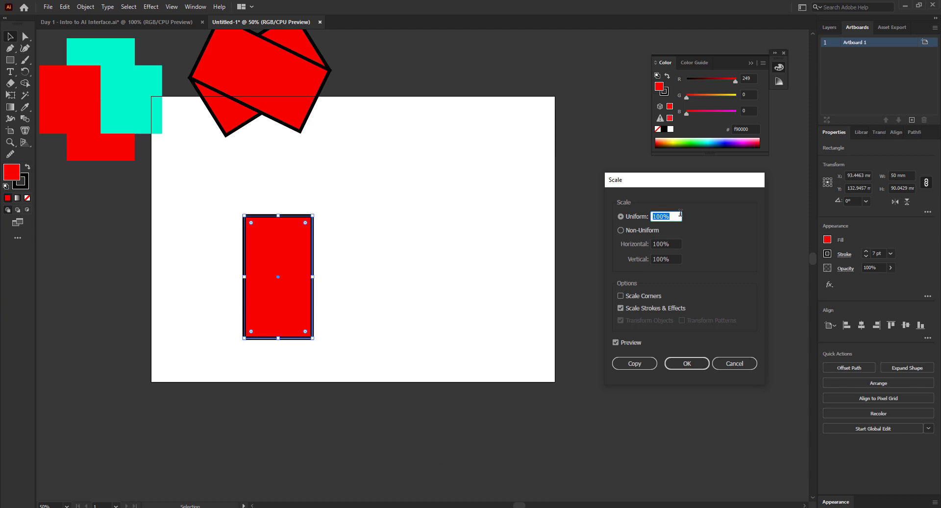
type("50")
right_click(680, 213)
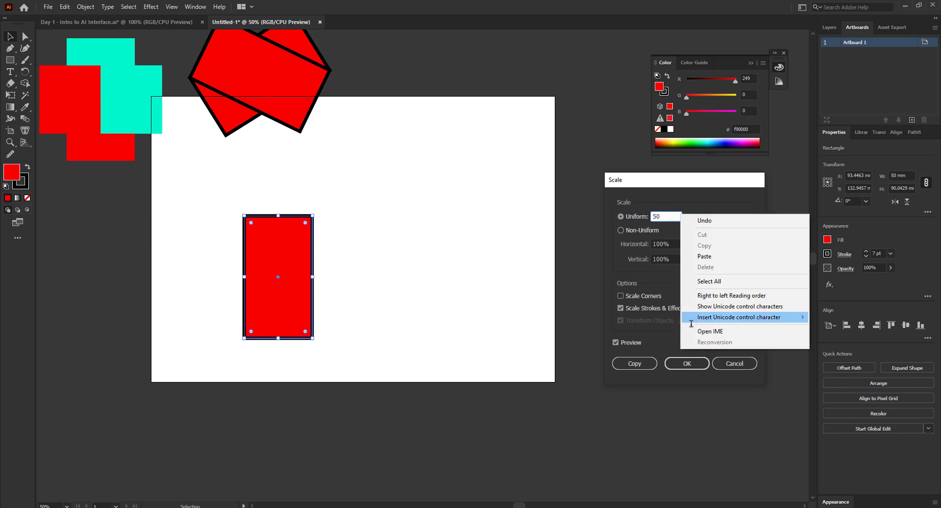
left_click(691, 368)
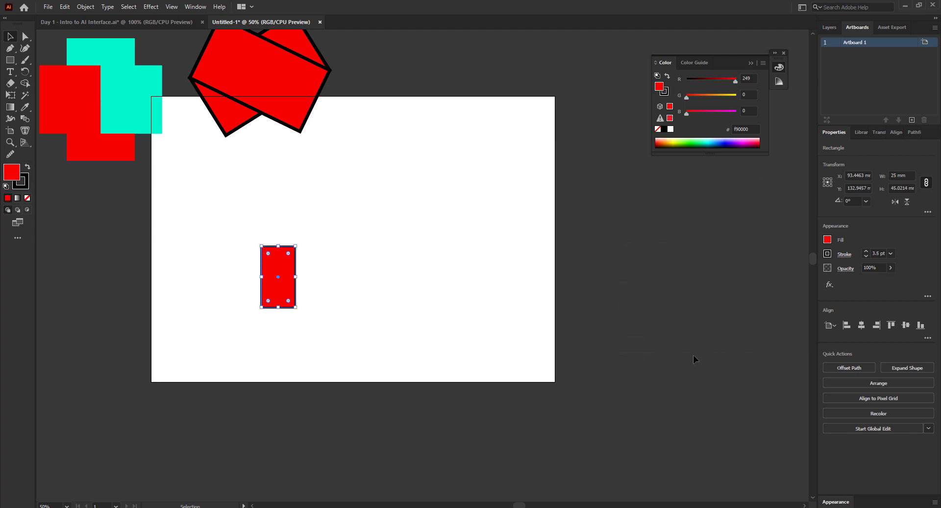
key("ctrl+z")
- Scale the outlined rectangle non-uniformly to 50% horizontally and 200% vertically with the Scale transform
right_click(273, 271)
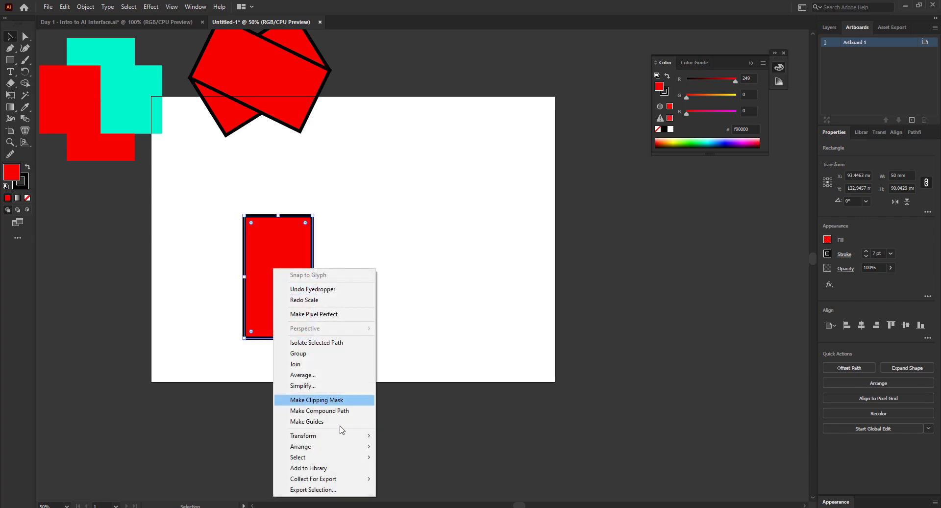
mouse_move(357, 441)
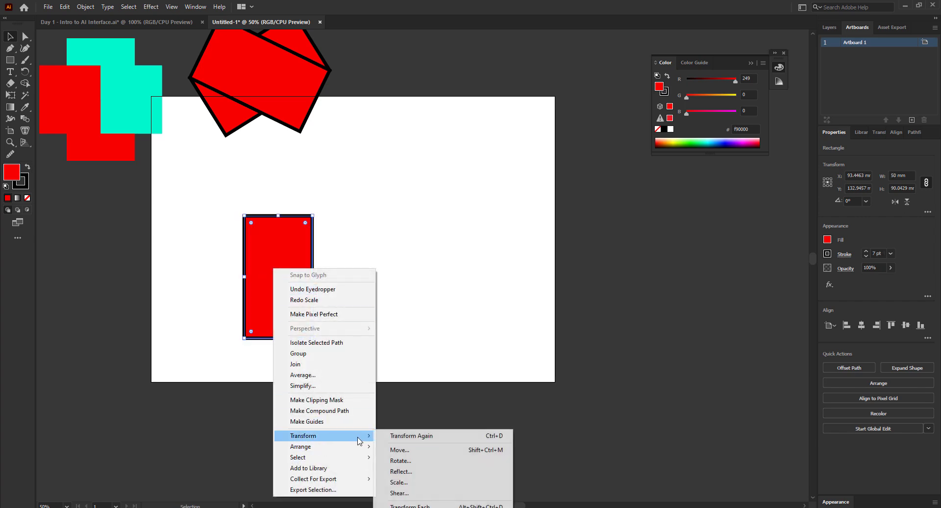
left_click(435, 482)
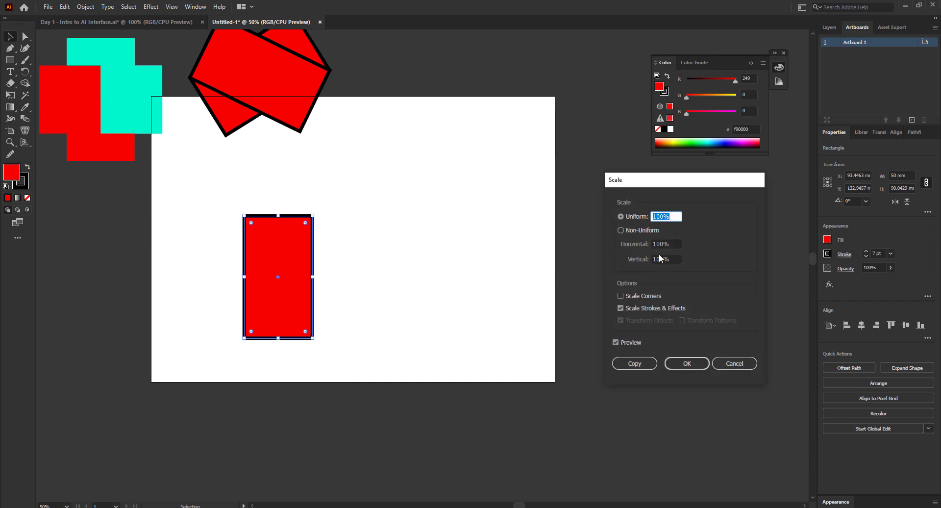
left_click(621, 231)
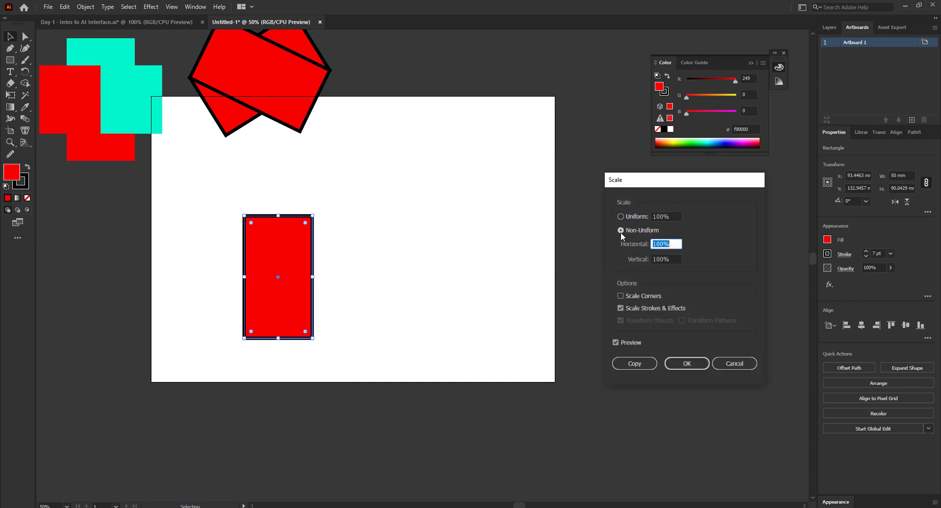
left_click(676, 244)
left_click_drag(641, 240, 621, 241)
type("50")
key("Tab")
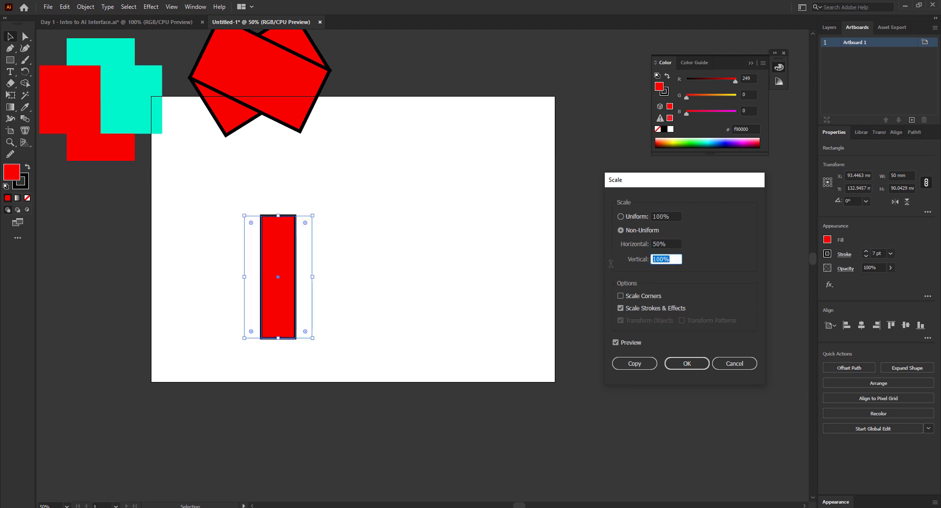
type("200")
left_click(697, 366)
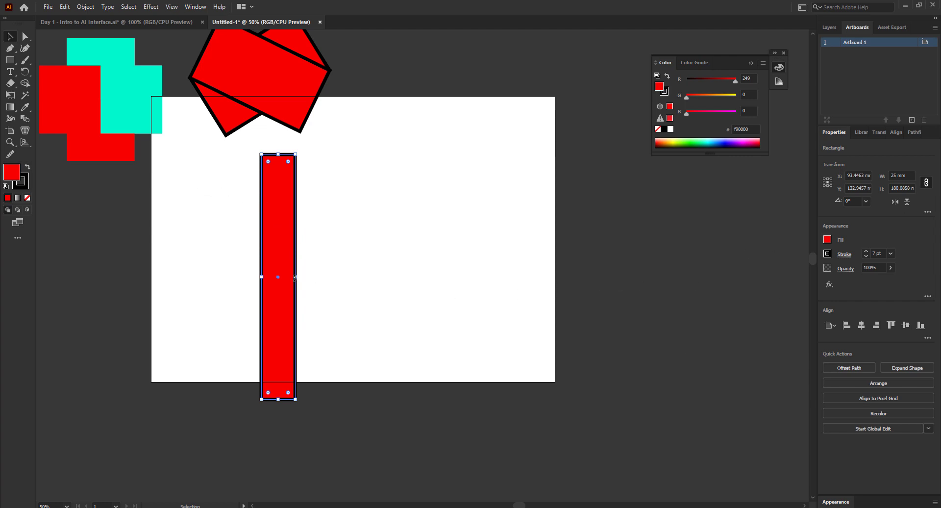
- Resize the tall rectangle into a near-square of about 50 by 50 mm right of the artboard's centre
mouse_move(294, 277)
left_mouse_down()
mouse_move(516, 268)
mouse_move(475, 267)
mouse_move(549, 238)
mouse_move(591, 237)
mouse_move(511, 253)
left_mouse_up()
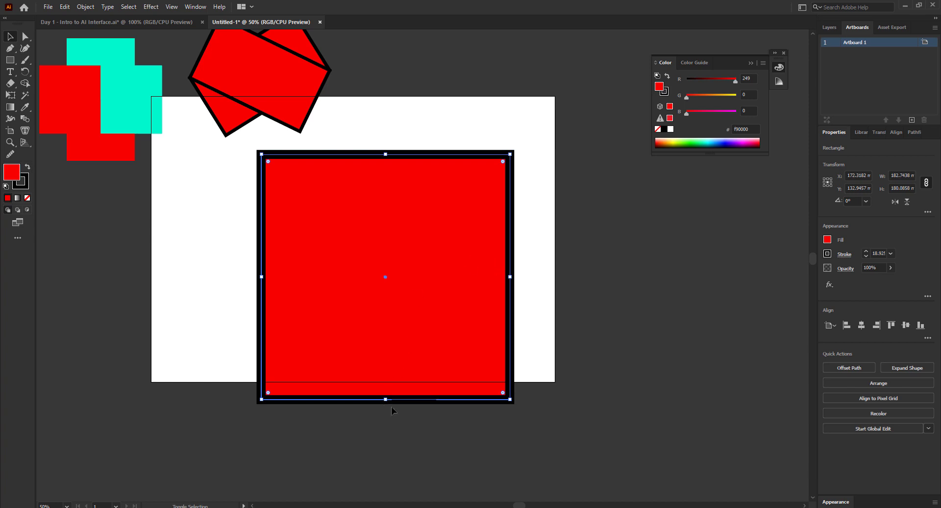
mouse_move(386, 399)
left_mouse_down()
mouse_move(382, 300)
mouse_move(387, 311)
left_mouse_up()
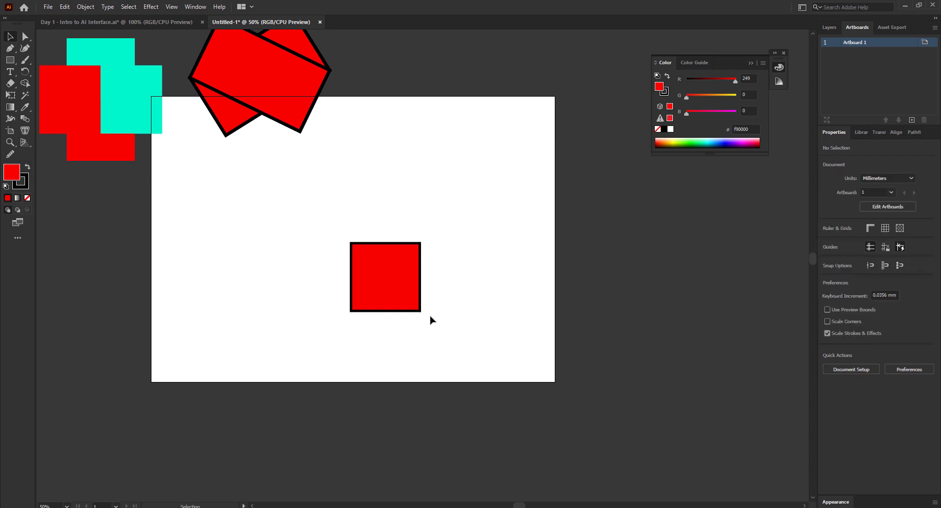
left_click_drag(395, 305, 401, 299)
- Using Transform Each, scale the square to 151% horizontally and 54% vertically, and offset it 9.525 mm horizontally and -15.1694 mm vertically
right_click(400, 298)
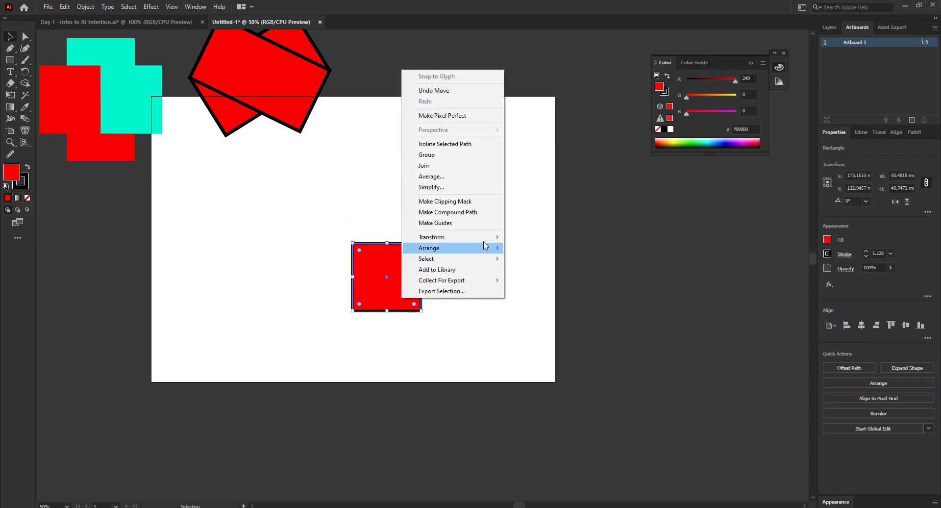
mouse_move(484, 240)
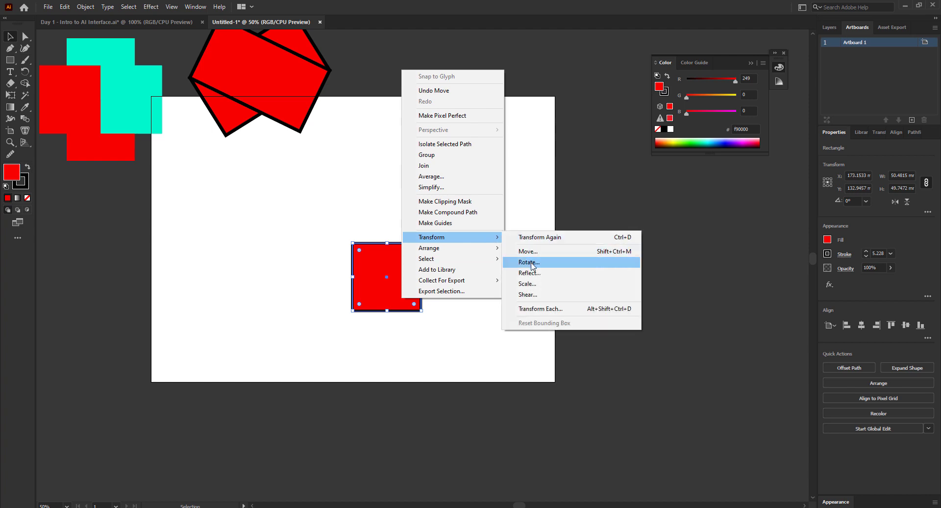
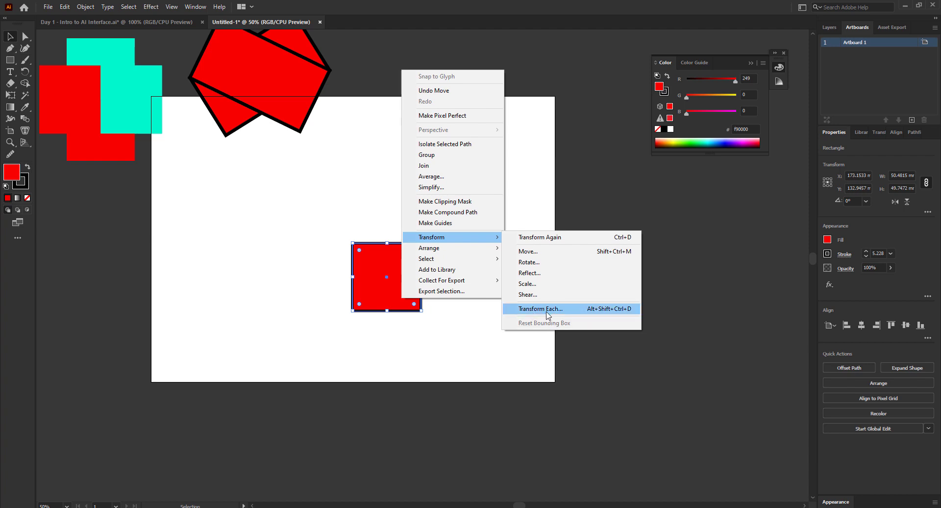
left_click(545, 310)
left_click_drag(706, 156, 705, 55)
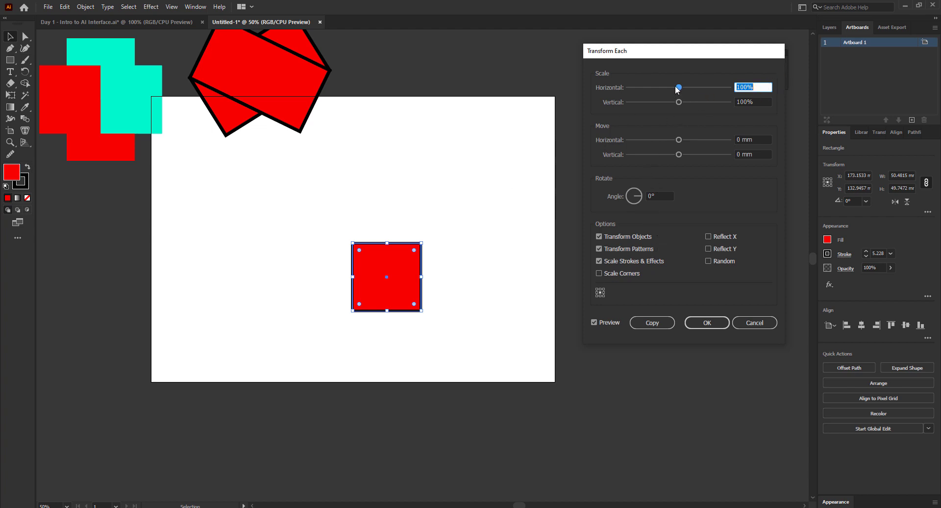
left_click_drag(685, 84, 705, 85)
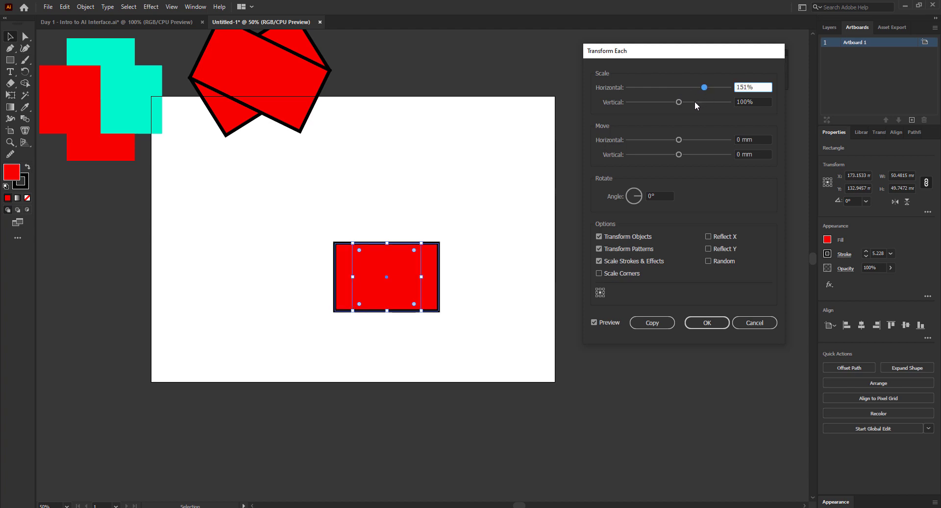
left_click_drag(678, 102, 655, 102)
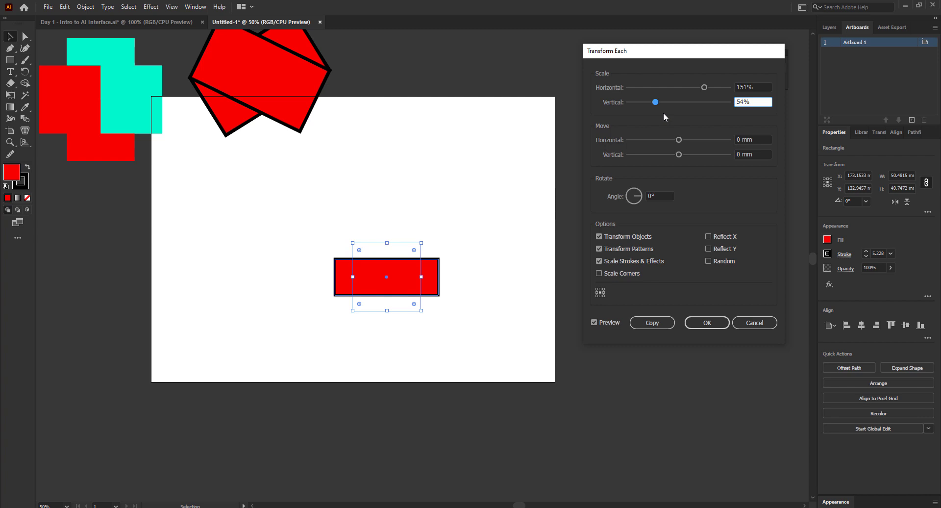
left_click_drag(679, 139, 657, 154)
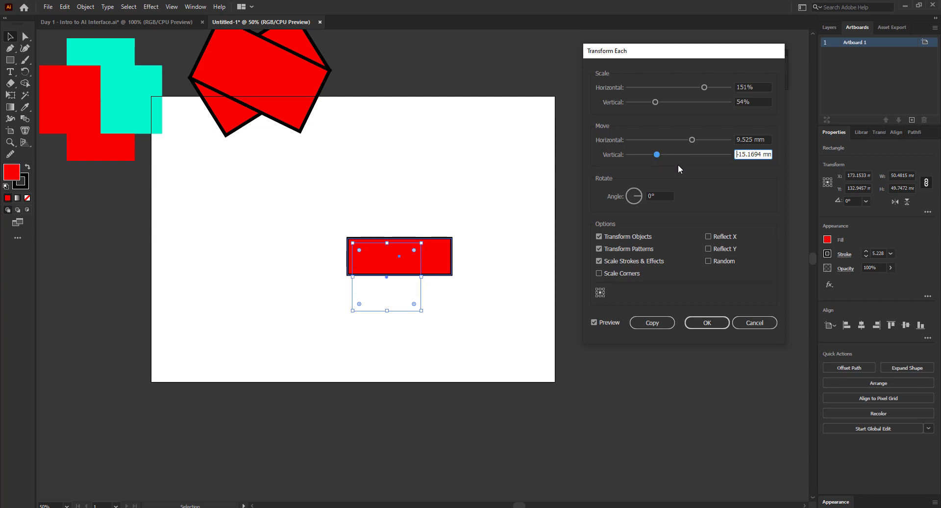
- Set the Transform Each rotation to 191° about the square's top-right reference point and create the result as a copy
left_click(635, 194)
left_click_drag(634, 194, 637, 202)
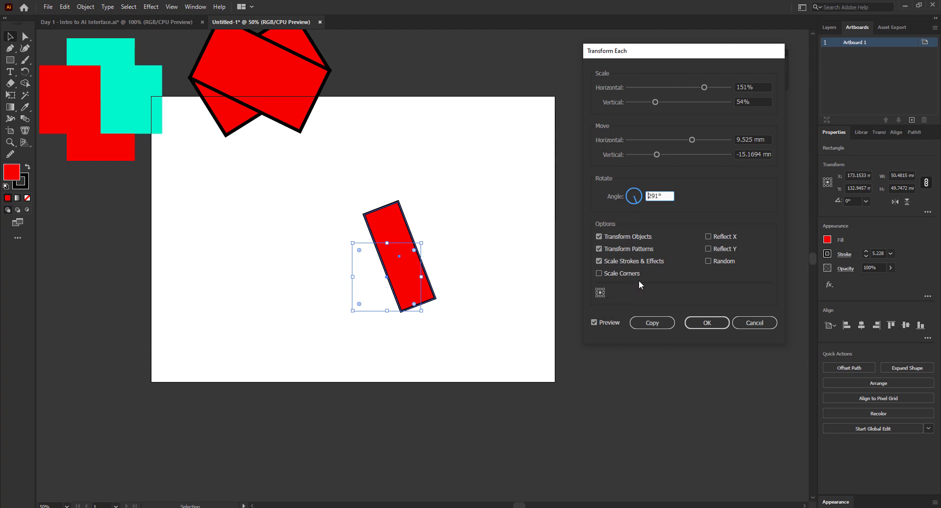
mouse_move(633, 197)
left_mouse_down()
mouse_move(637, 187)
mouse_move(641, 201)
mouse_move(631, 188)
mouse_move(592, 182)
mouse_move(643, 204)
left_mouse_up()
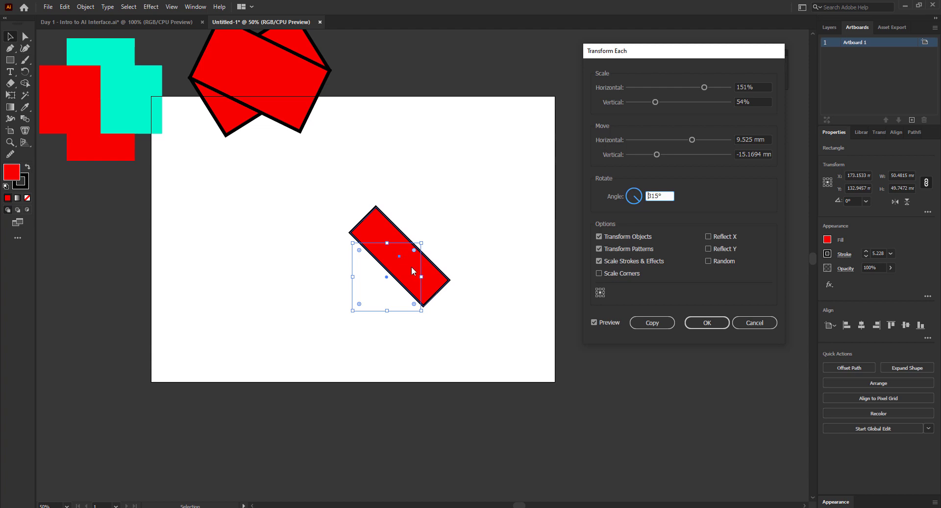
left_click(632, 197)
mouse_move(631, 197)
left_mouse_down()
mouse_move(622, 187)
mouse_move(642, 191)
left_mouse_up()
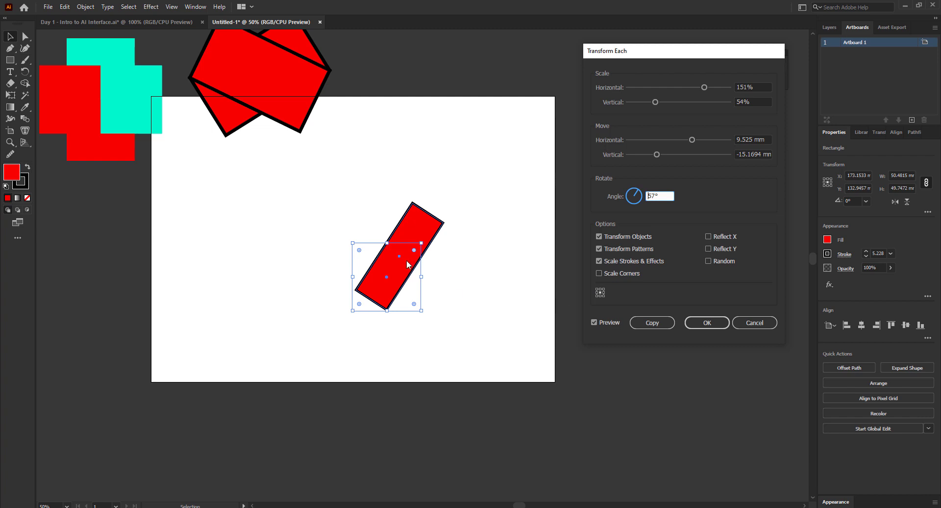
left_click(605, 292)
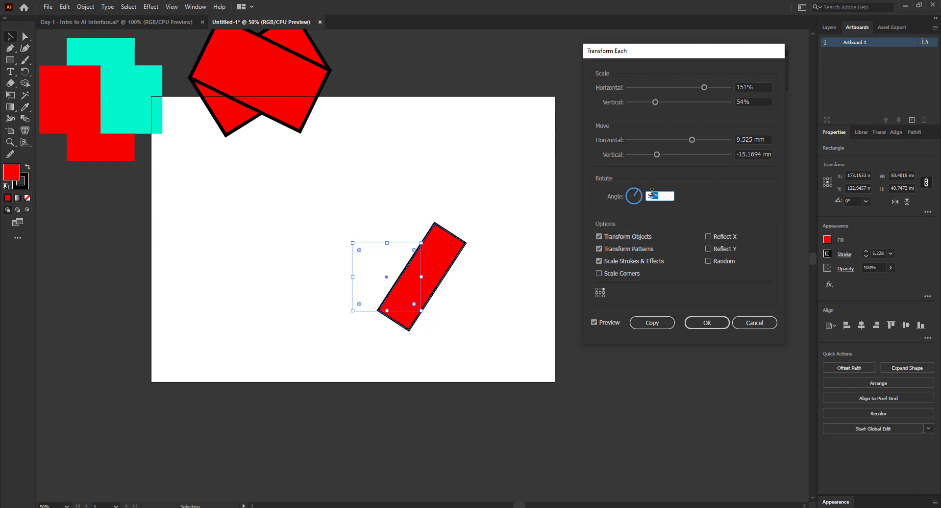
mouse_move(636, 198)
left_mouse_down()
mouse_move(633, 213)
mouse_move(622, 199)
mouse_move(632, 184)
mouse_move(636, 210)
mouse_move(626, 199)
left_mouse_up()
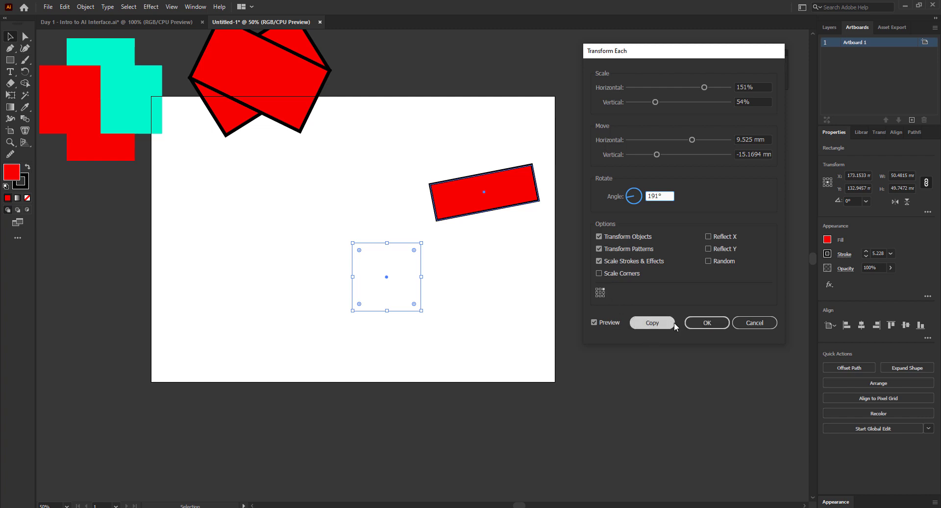
left_click(660, 324)
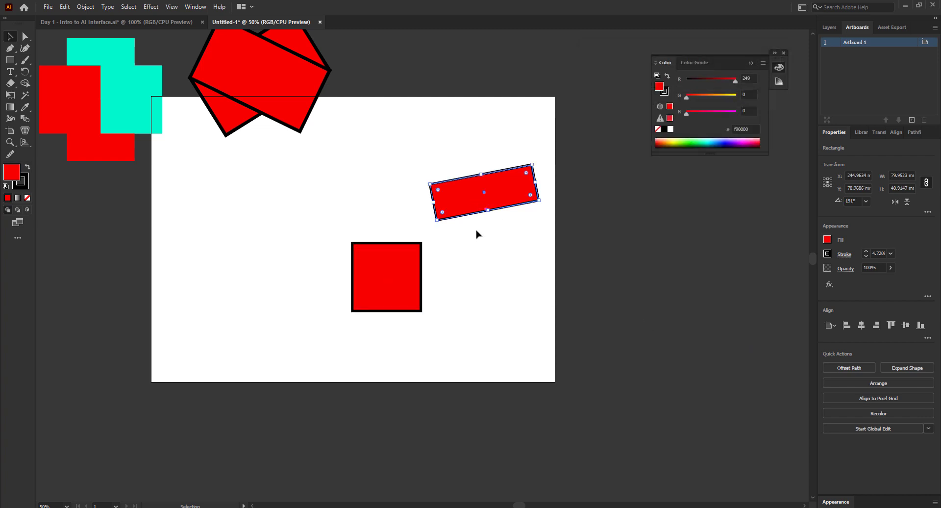
- Delete the square and its rotated copy, and move the two overlapping tilted rectangles beyond the artboard's right edge
left_click_drag(511, 380, 398, 169)
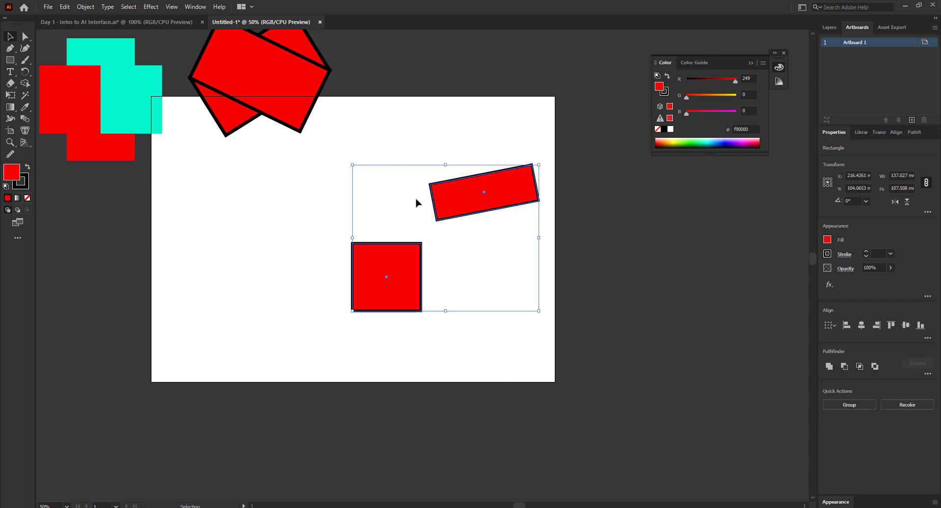
key("Delete")
left_click_drag(311, 195, 216, 58)
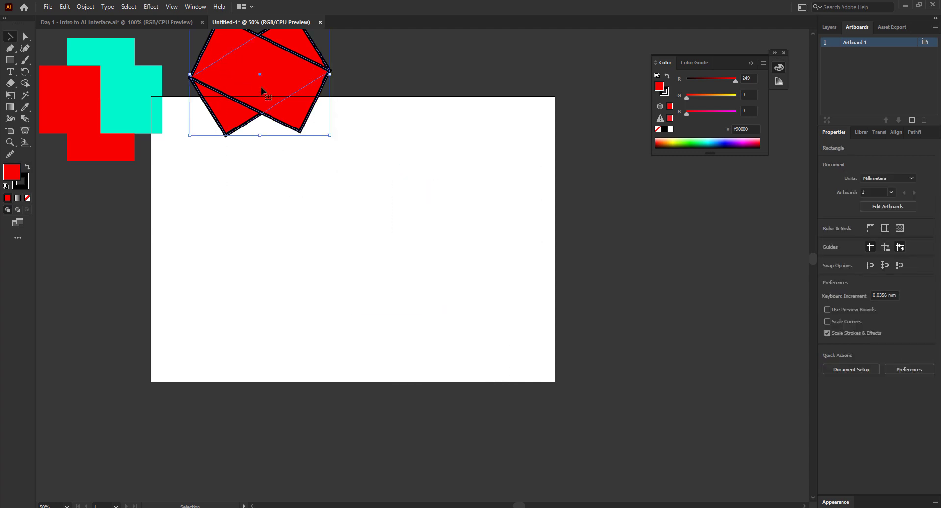
left_click_drag(257, 94, 340, 264)
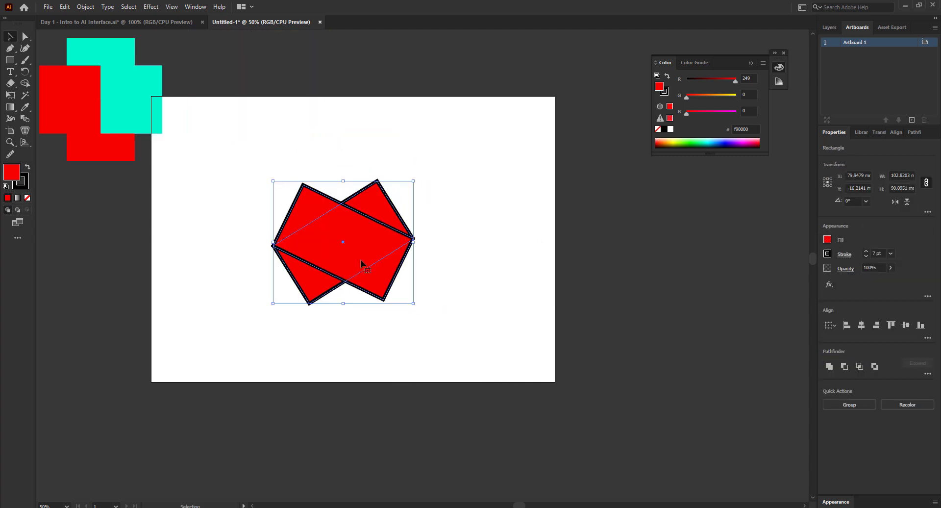
left_click(726, 298)
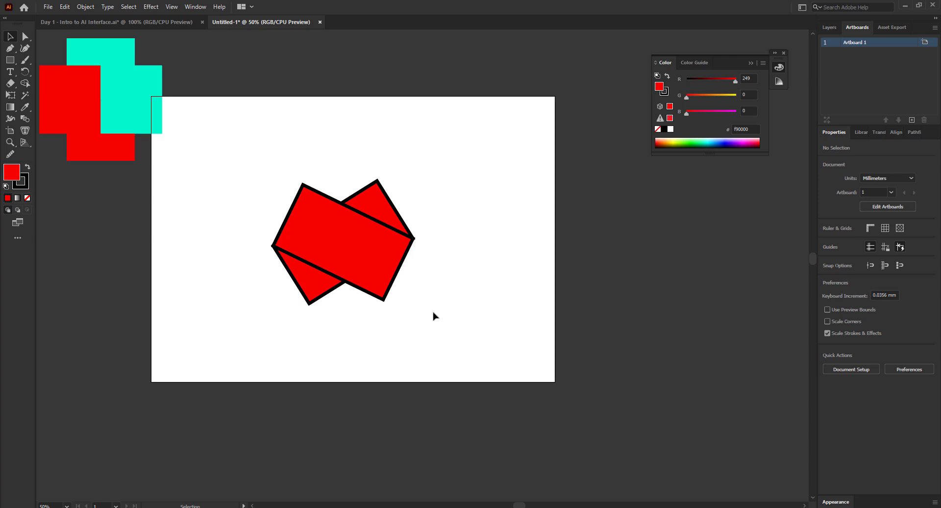
left_click_drag(433, 315, 656, 244)
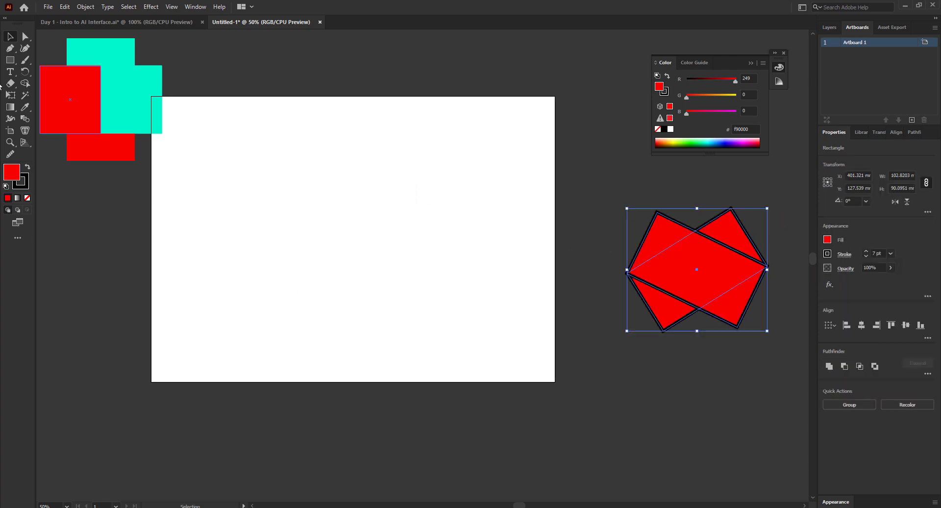
- Draw a circle about 86 mm in diameter on the artboard and apply the turquoise square's fill to it with the Eyedropper
left_click(9, 60)
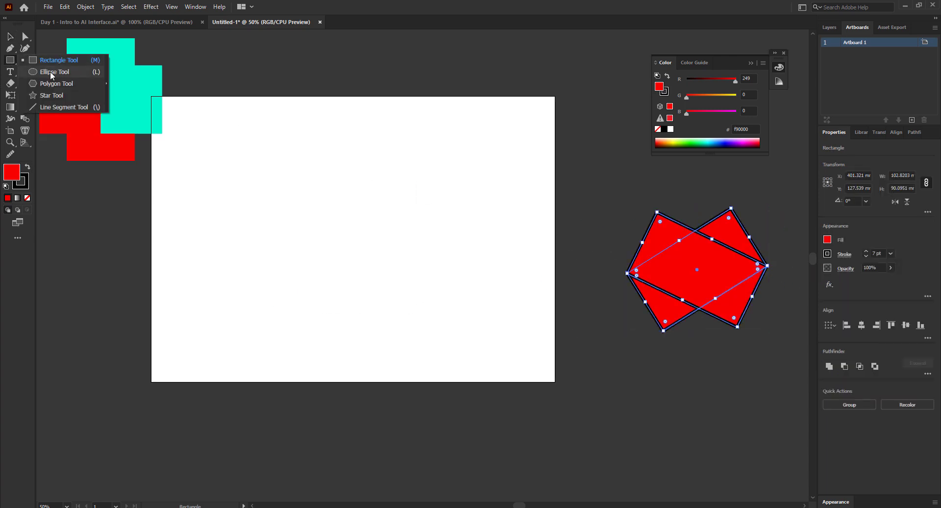
left_click(51, 71)
mouse_move(343, 219)
left_mouse_down()
mouse_move(319, 213)
mouse_move(400, 268)
left_mouse_up()
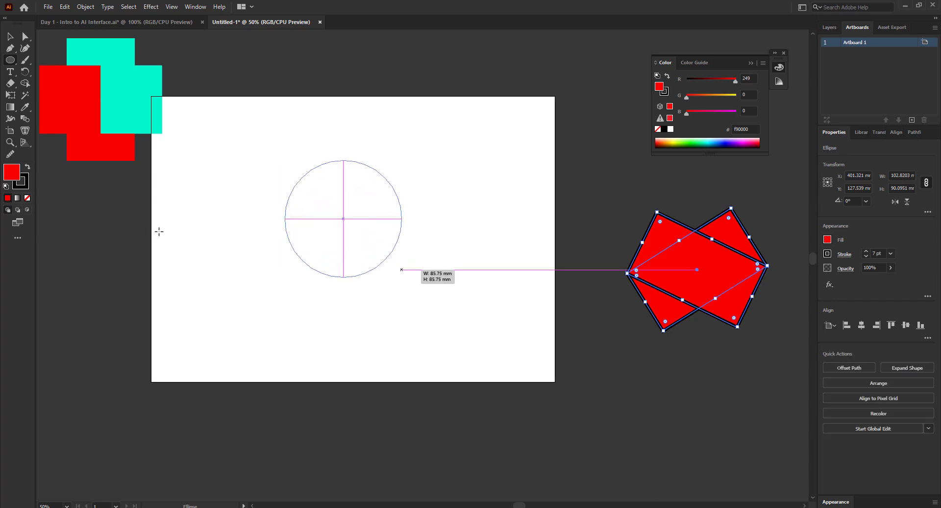
left_click(24, 106)
left_click(150, 91)
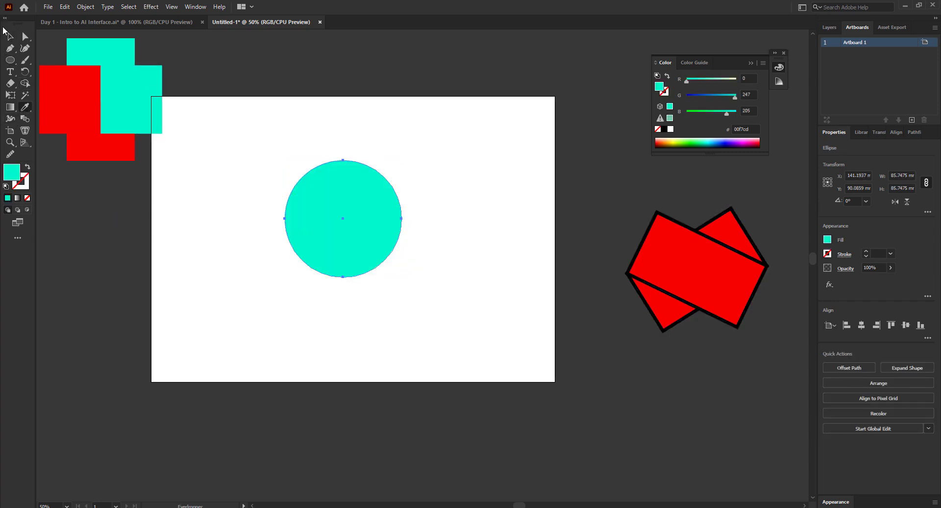
- Align the turquoise circle to the horizontal and vertical centre of the artboard
left_click(10, 36)
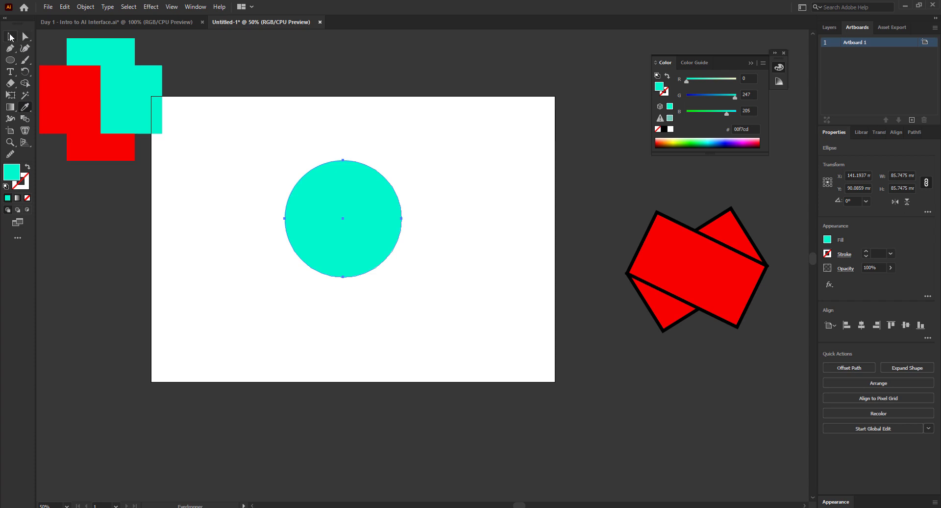
left_click(861, 325)
left_click(905, 325)
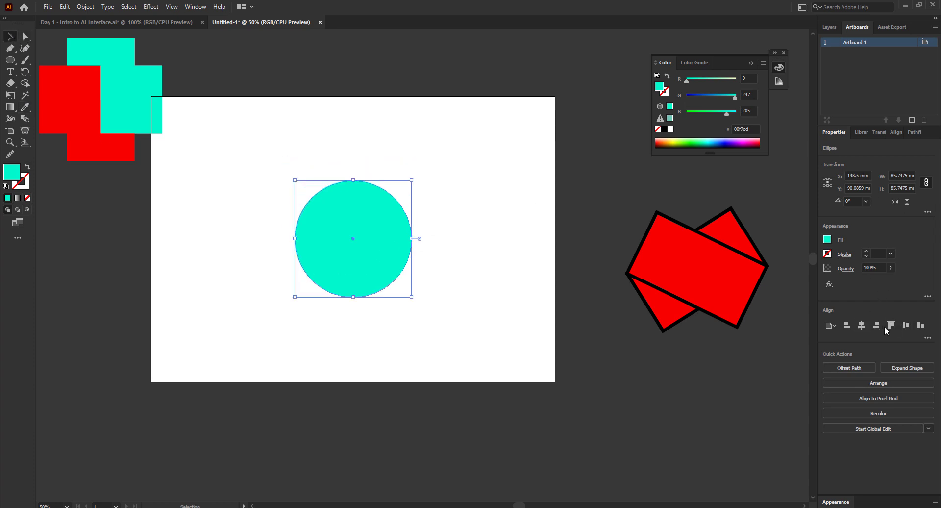
left_click(603, 171)
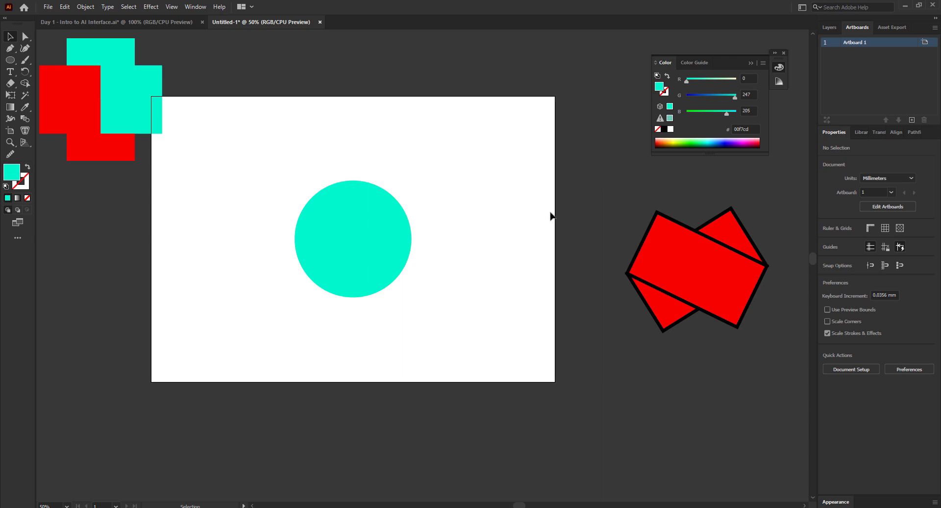
- Delete the centred circle and draw a new turquoise circle about 55 mm in diameter in the artboard's upper middle
left_click(340, 266)
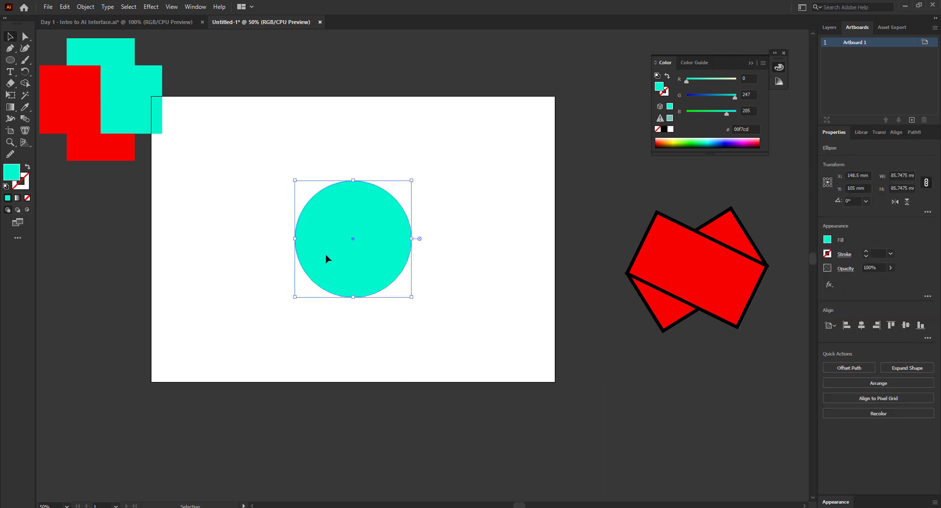
key("Delete")
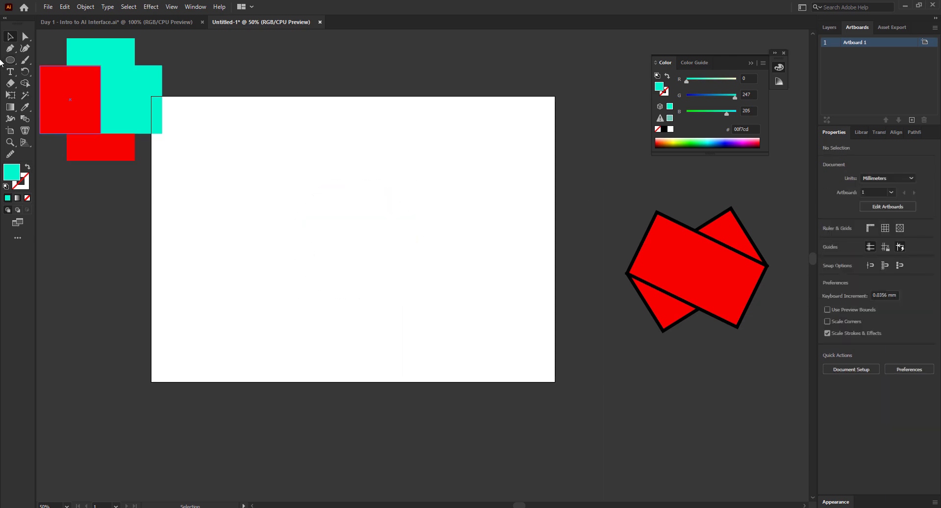
left_click(10, 60)
left_click_drag(305, 137, 368, 217)
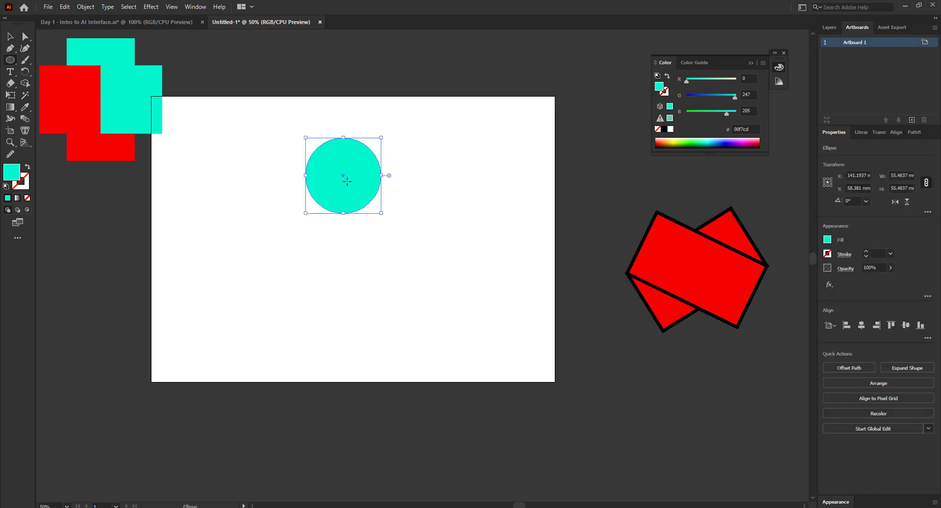
- Display the Align panel and float it over the canvas below the red tilted rectangles
left_click(9, 36)
left_click(928, 338)
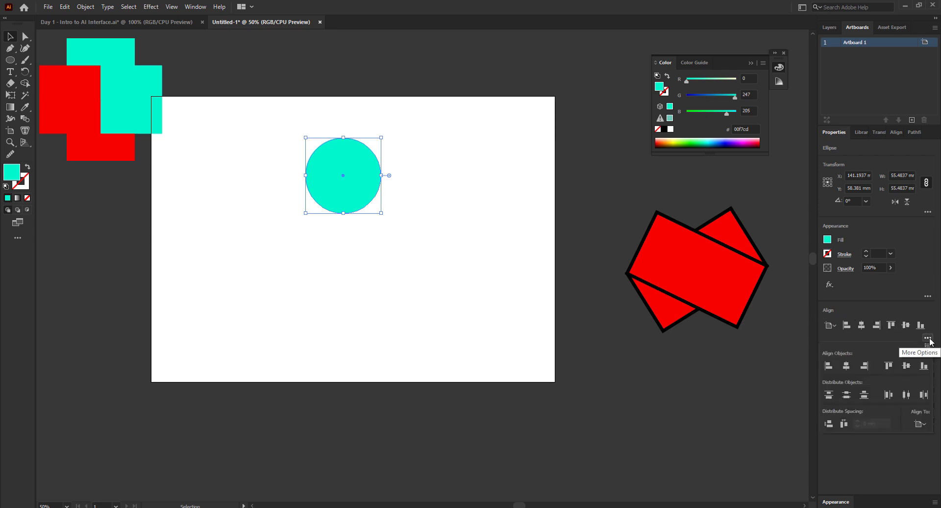
left_click(829, 310)
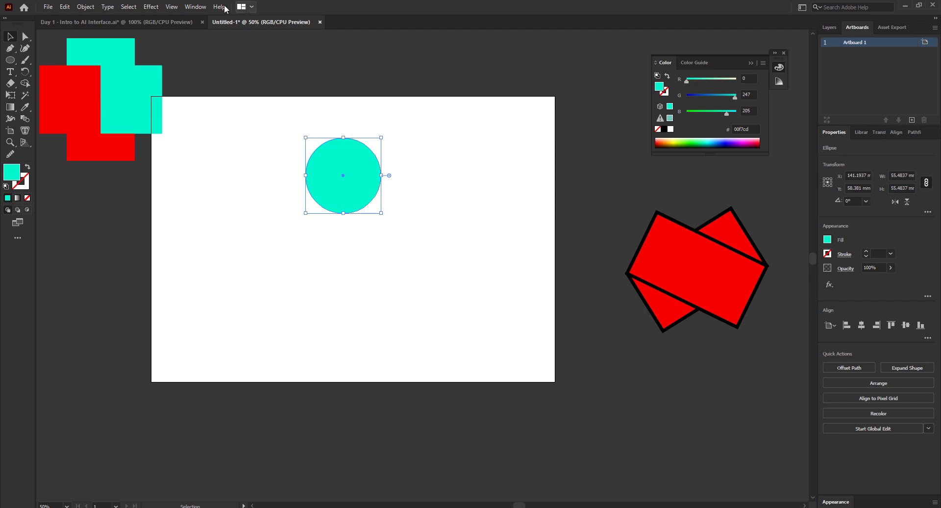
left_click(200, 8)
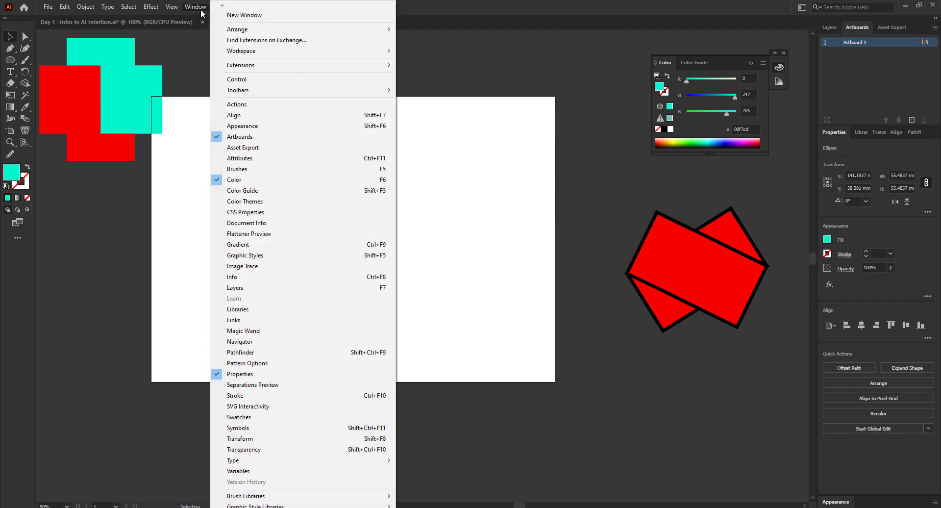
left_click(238, 115)
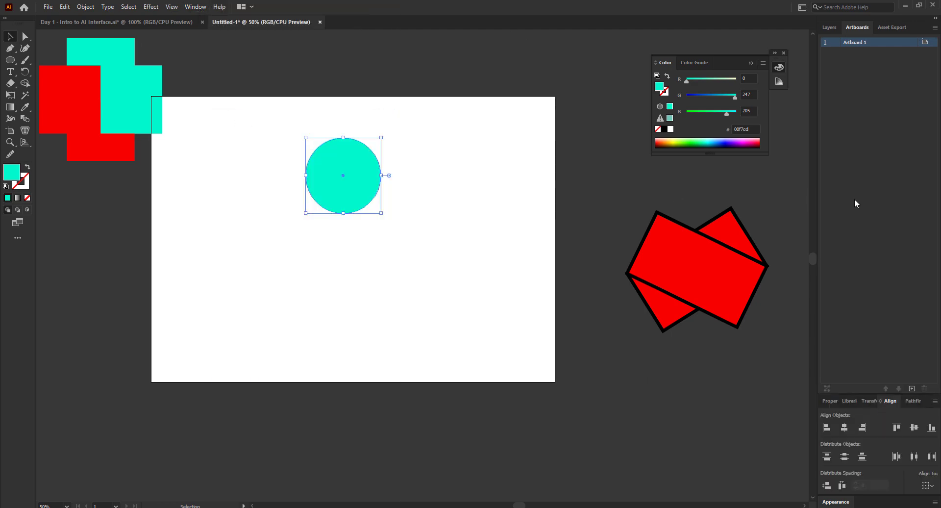
left_click(194, 8)
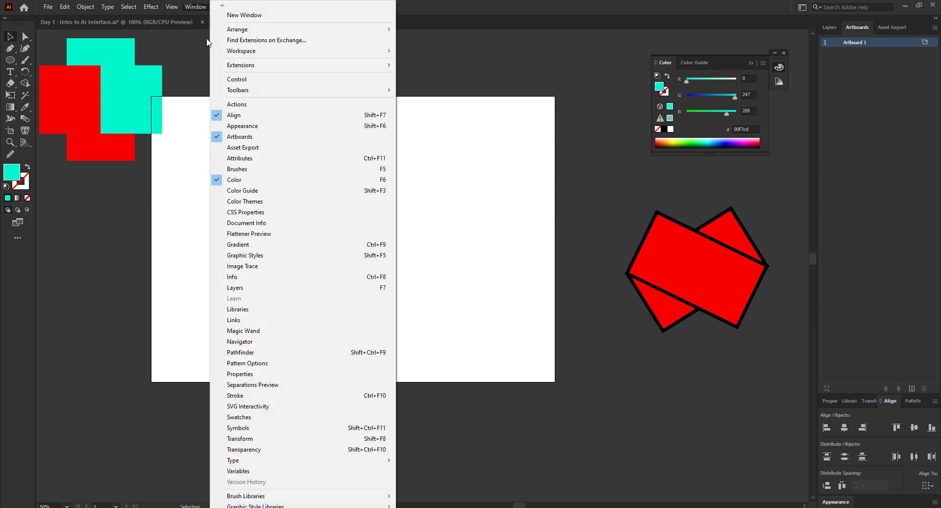
left_click(250, 115)
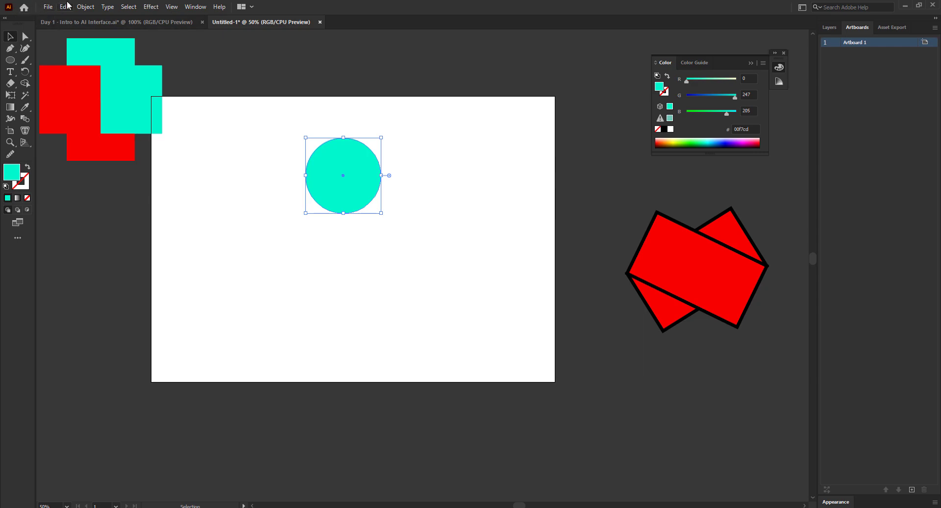
left_click(172, 7)
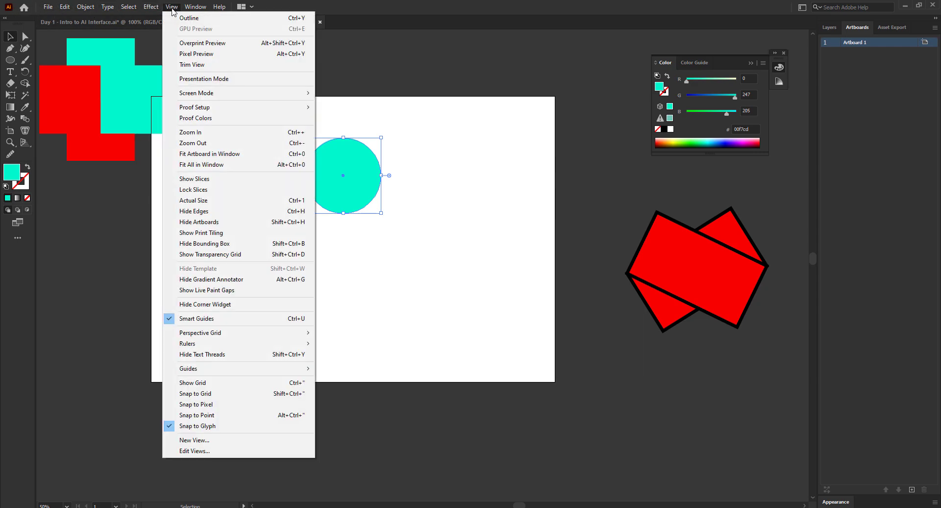
left_click(237, 116)
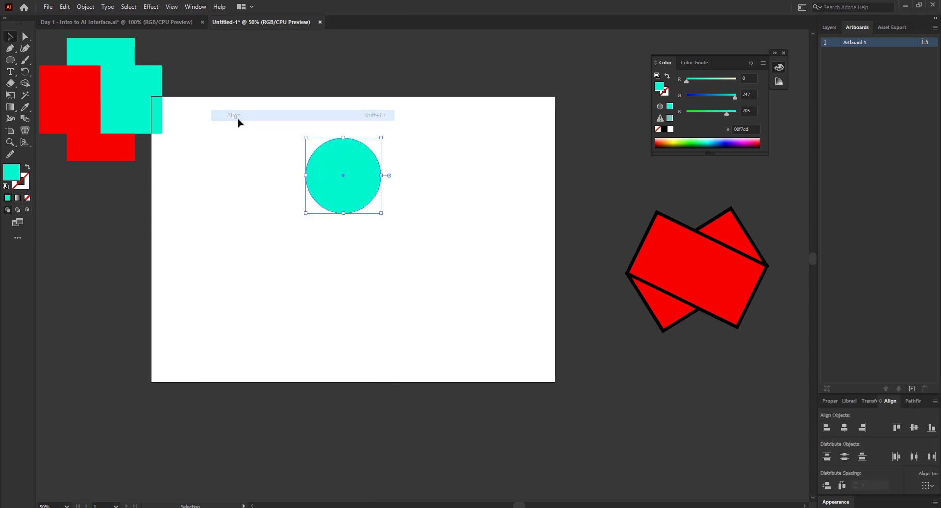
left_click_drag(890, 400, 647, 388)
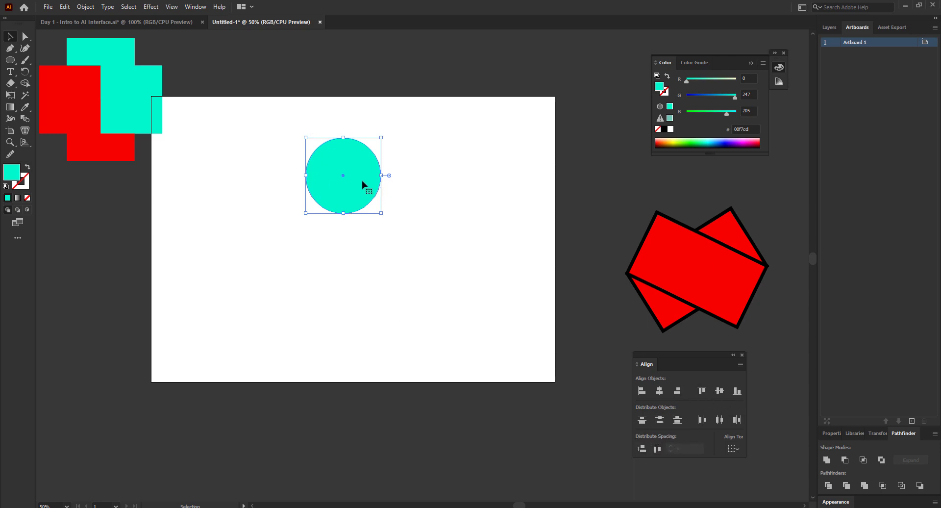
- Try the left, centre and right alignments on the turquoise circle and centre it horizontally and vertically on the artboard
left_click(641, 391)
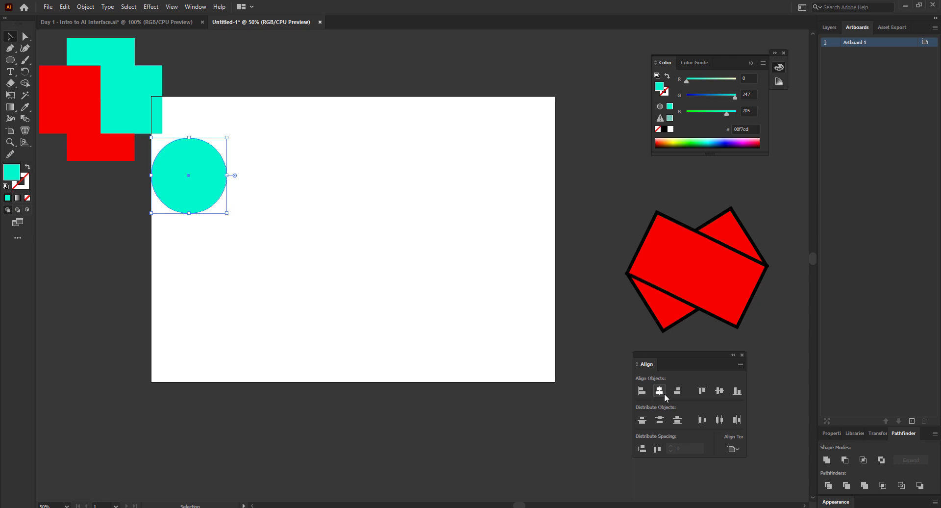
left_click(659, 390)
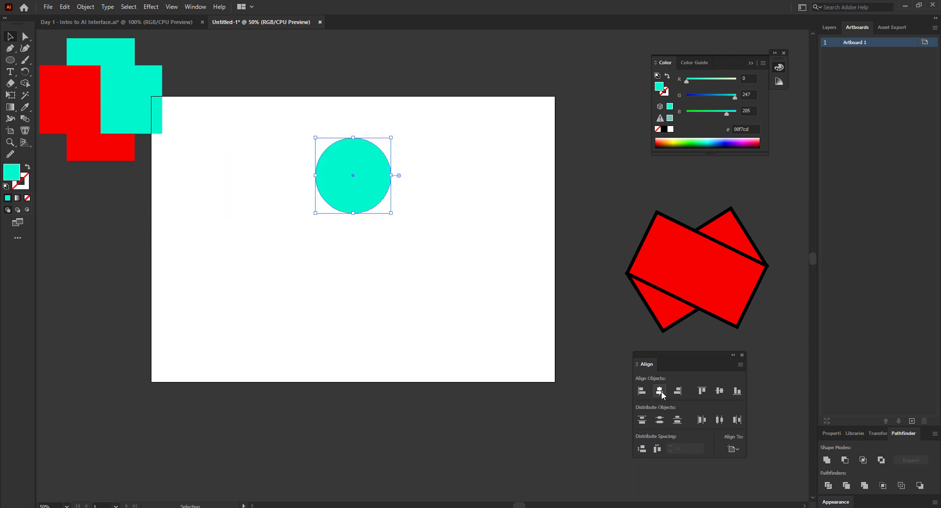
left_click(677, 391)
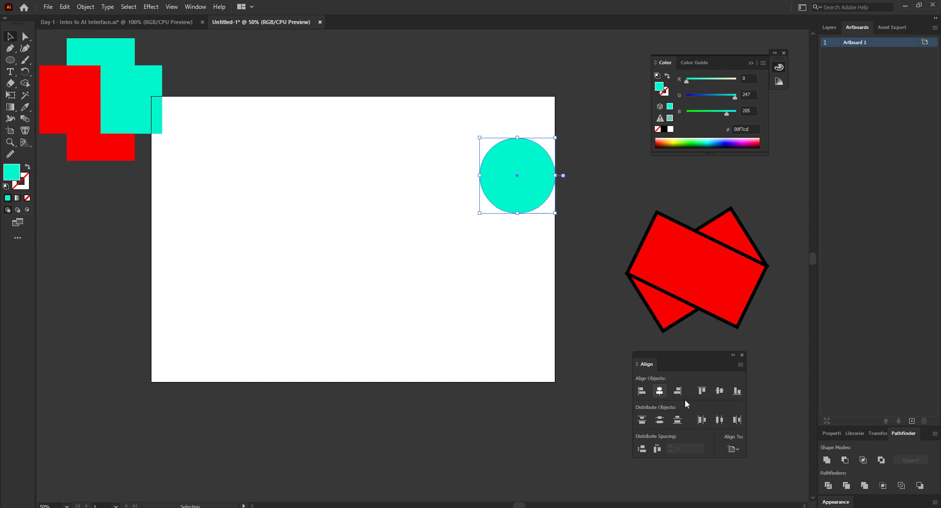
left_click(660, 390)
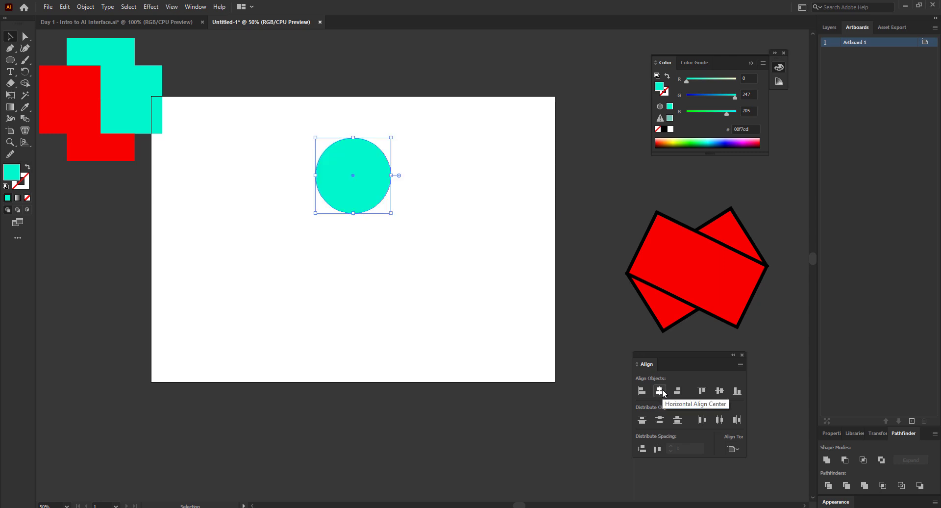
left_click(720, 390)
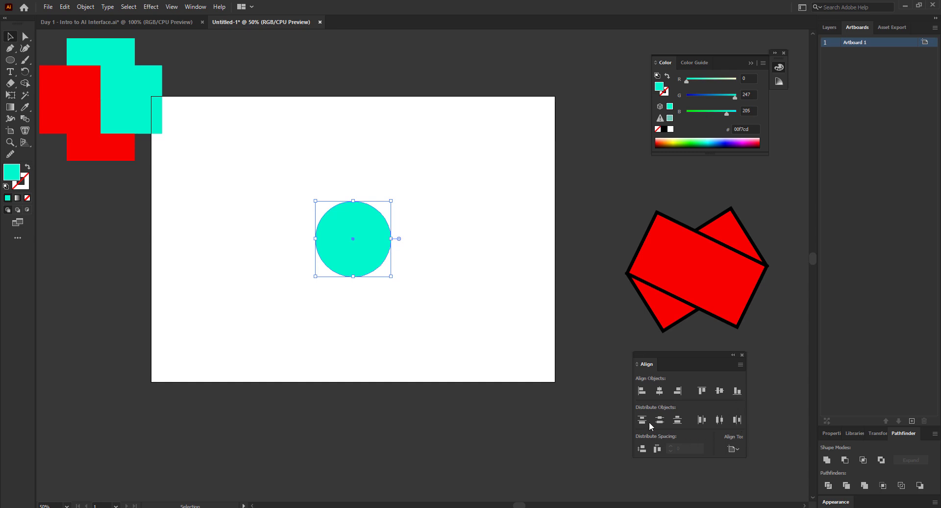
left_click(406, 295)
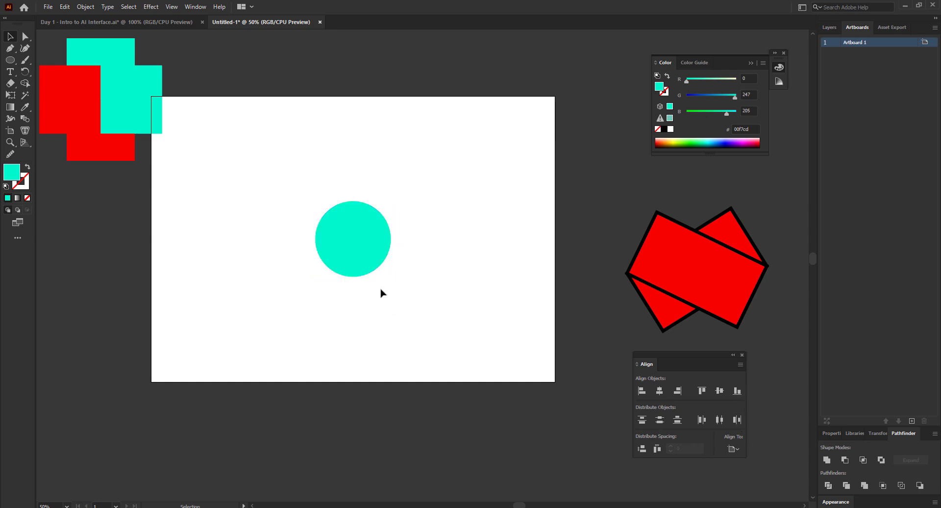
- Draw a small five-pointed turquoise star centred above the circle, at about X 148.5 mm, Y 64 mm
key("ctrl+1")
scroll(369, 294, "up", 1)
scroll(304, 311, "down", 2)
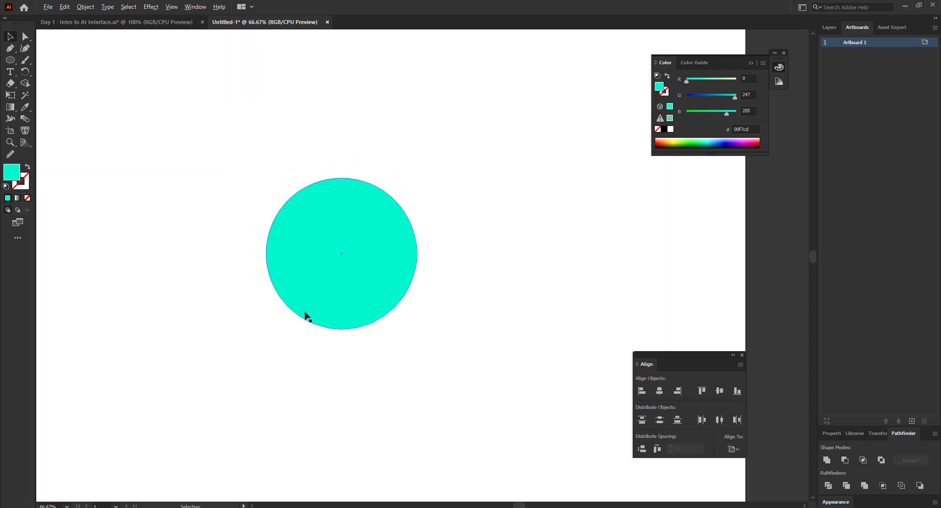
scroll(352, 336, "up", 3)
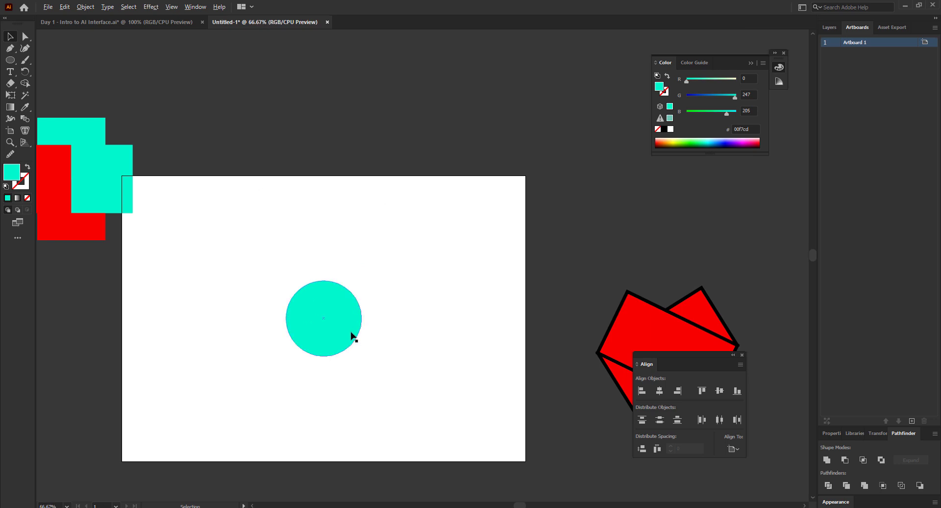
scroll(346, 321, "down", 2)
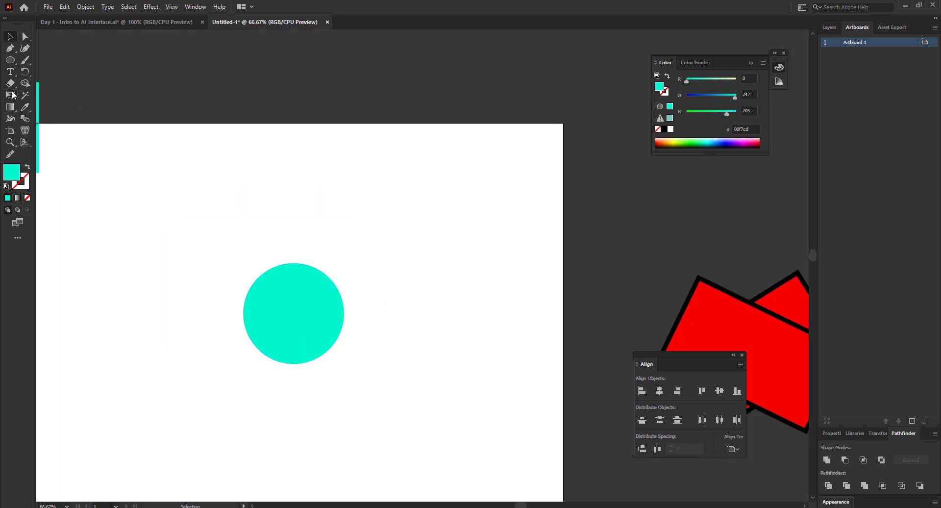
key("alt")
left_click(9, 59)
left_click(52, 95)
scroll(319, 267, "up", 1)
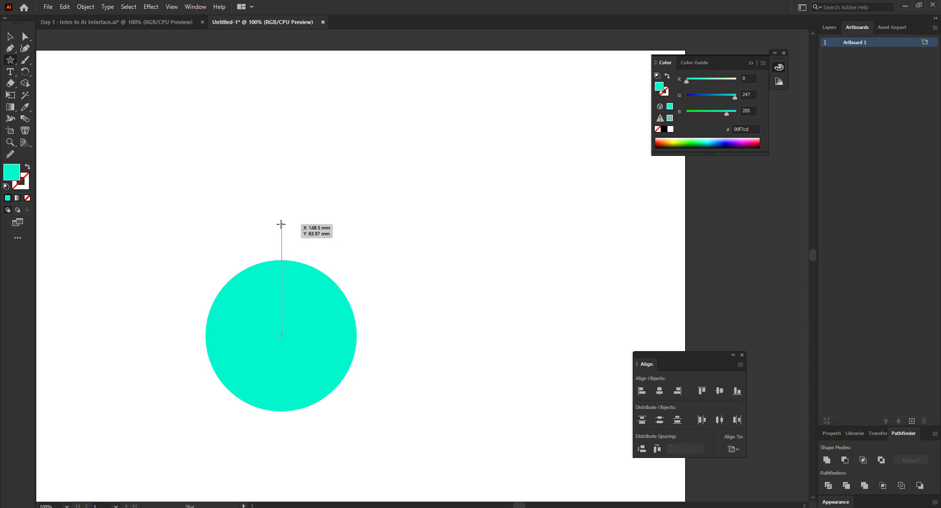
left_click_drag(281, 224, 294, 236)
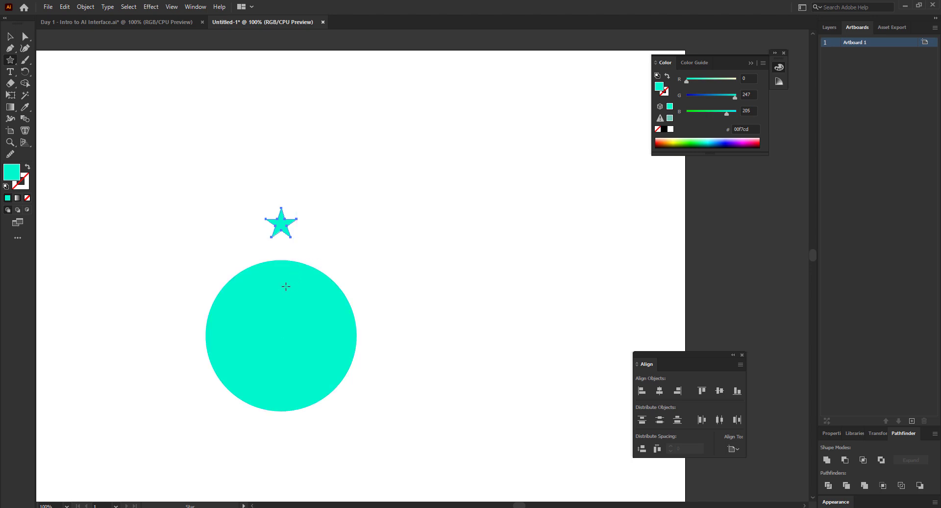
- Move the star straight down, closer to the top of the turquoise circle
scroll(356, 303, "down", 2)
scroll(356, 302, "up", 3)
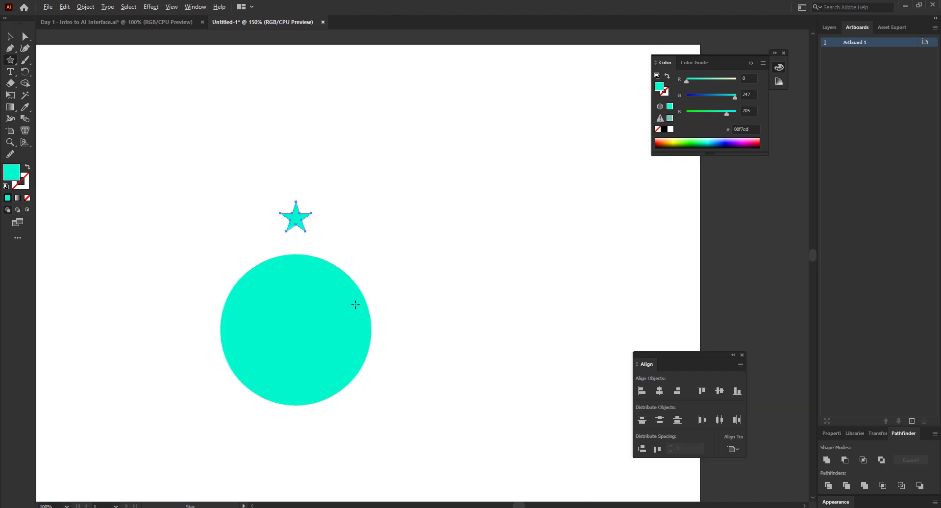
left_click(10, 36)
left_click_drag(257, 180, 264, 196)
scroll(368, 237, "down", 2)
scroll(363, 265, "up", 2)
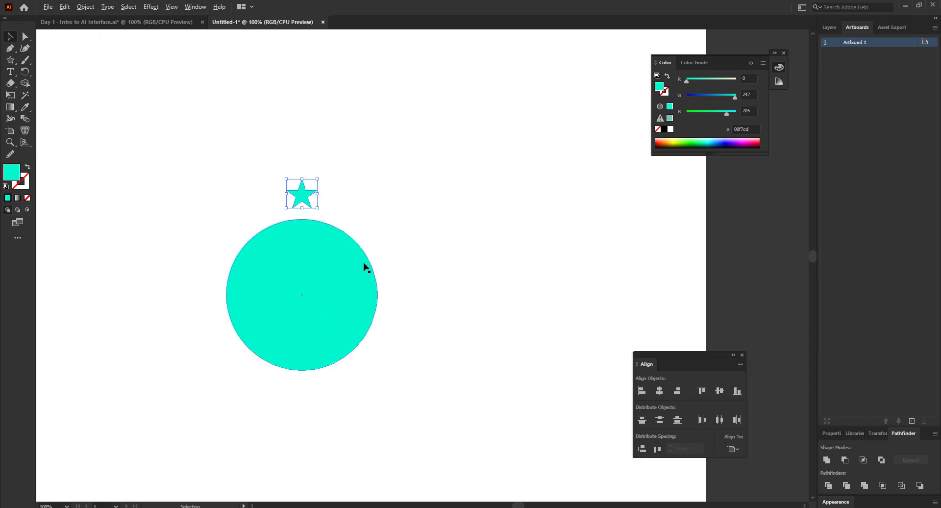
- Apply the red square's fill to the star with the Eyedropper and nudge the star slightly closer to the circle
scroll(382, 268, "down", 2)
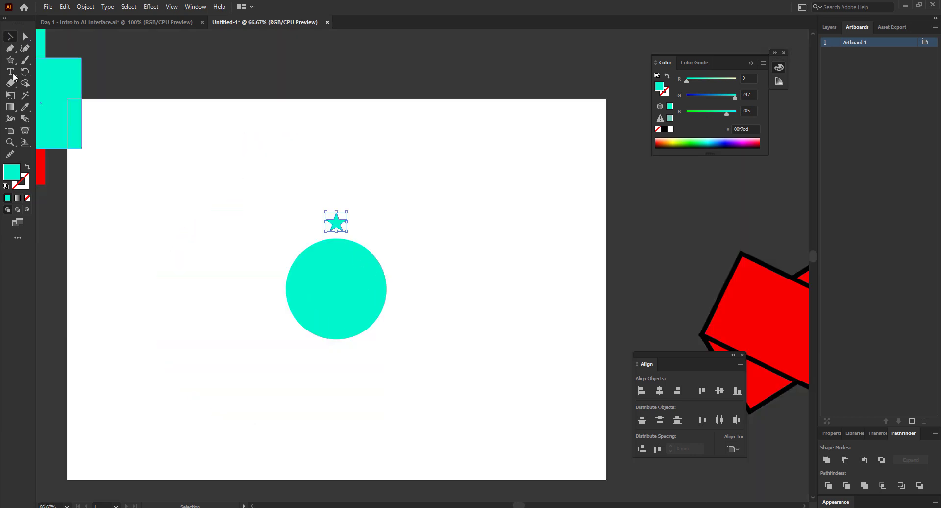
left_click(26, 109)
left_click(42, 162)
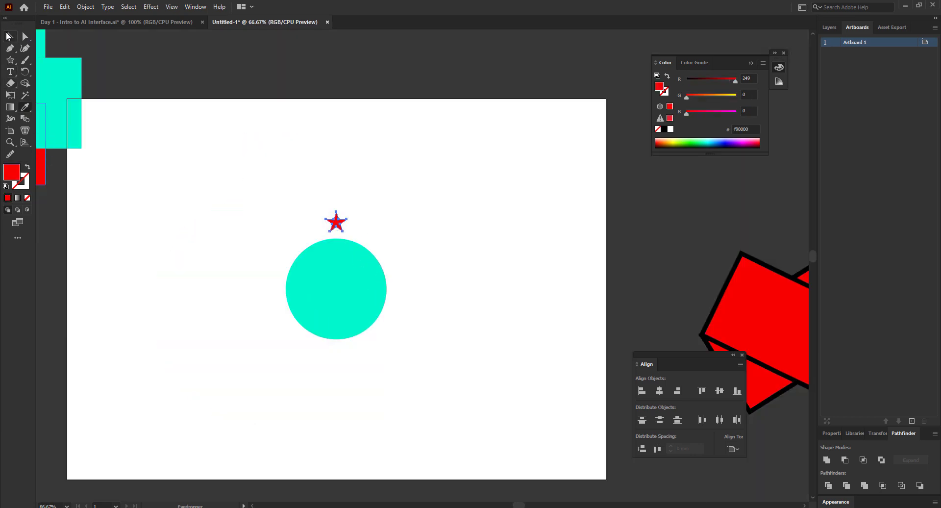
left_click(8, 36)
left_click(451, 298)
scroll(447, 323, "up", 1)
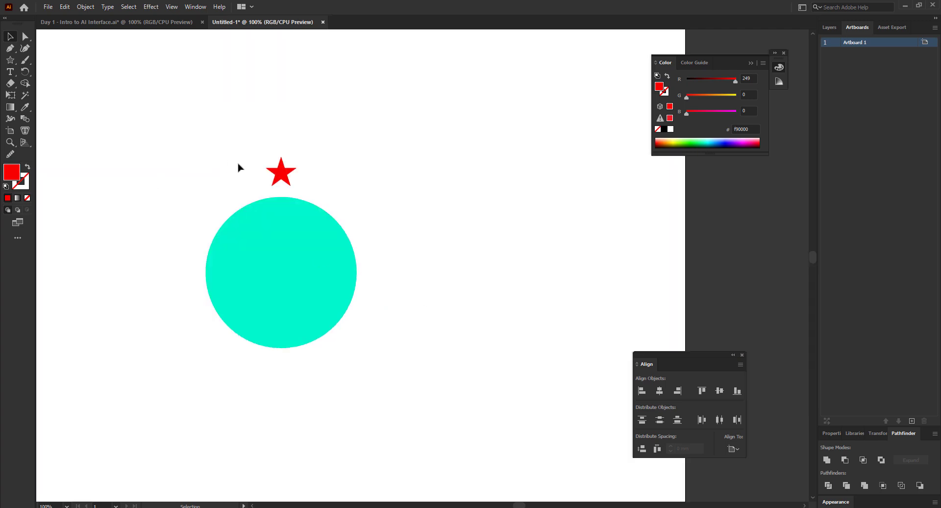
left_click_drag(281, 172, 282, 178)
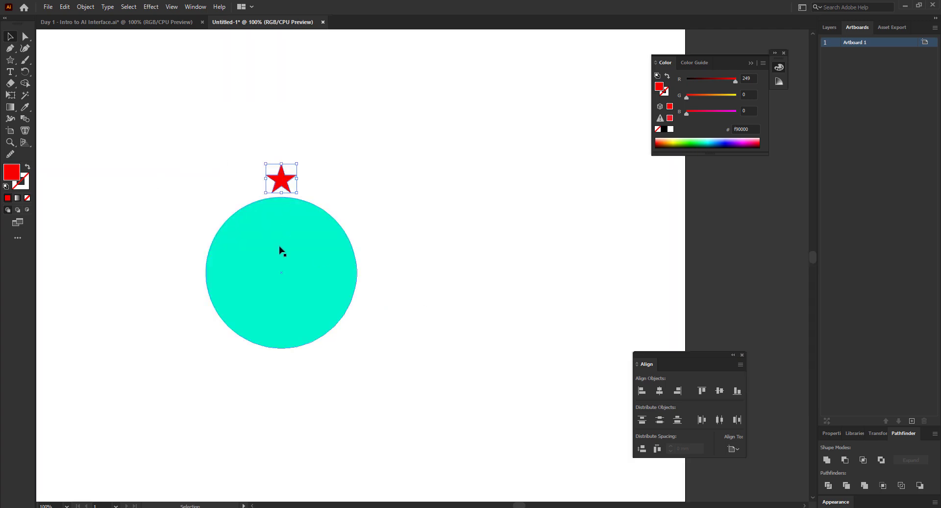
scroll(287, 250, "up", 1)
scroll(282, 245, "down", 1)
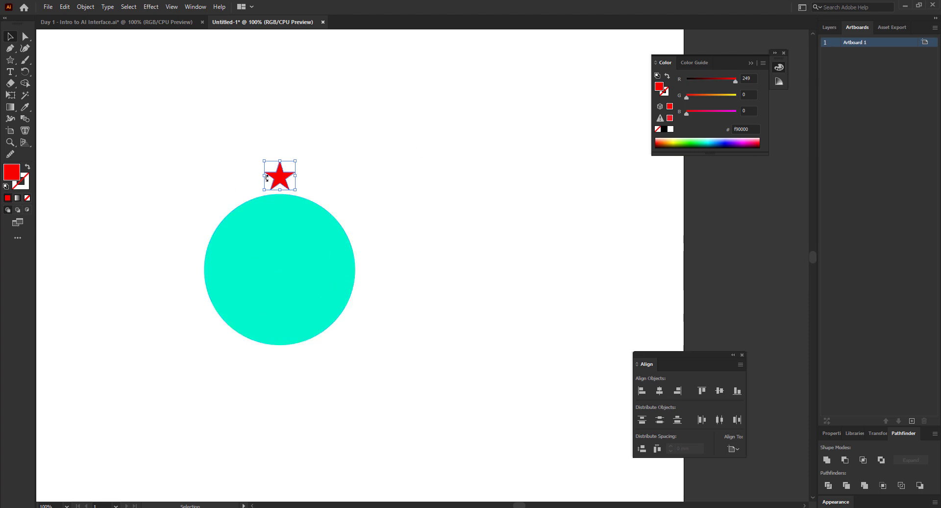
- Try placing six copies of the red star by hand around the circle's left side, and undo all the copies
left_click_drag(283, 179, 196, 316)
left_click_drag(196, 316, 210, 343)
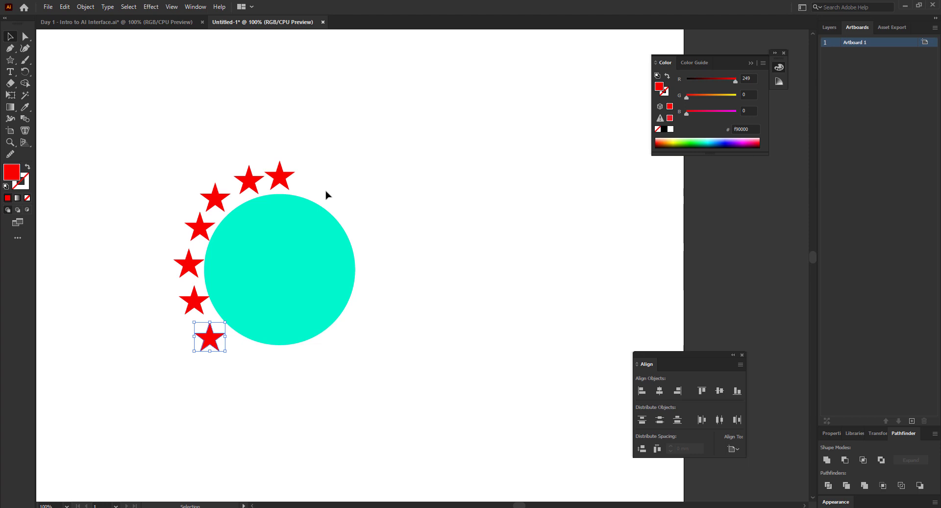
key("ctrl+z")
key("ctrl+z")
key("ctrl+z")
key("ctrl+z")
key("ctrl+z")
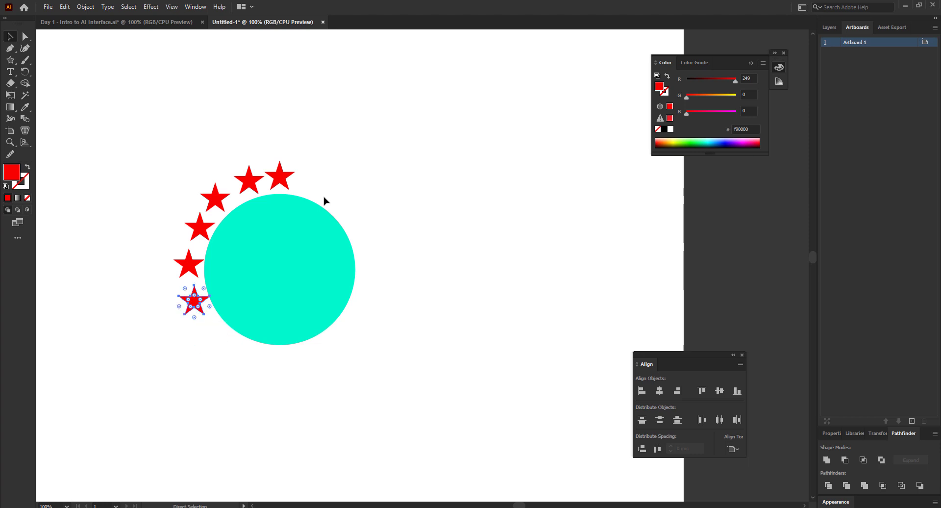
key("ctrl+z")
key("ctrl+z")
key("v")
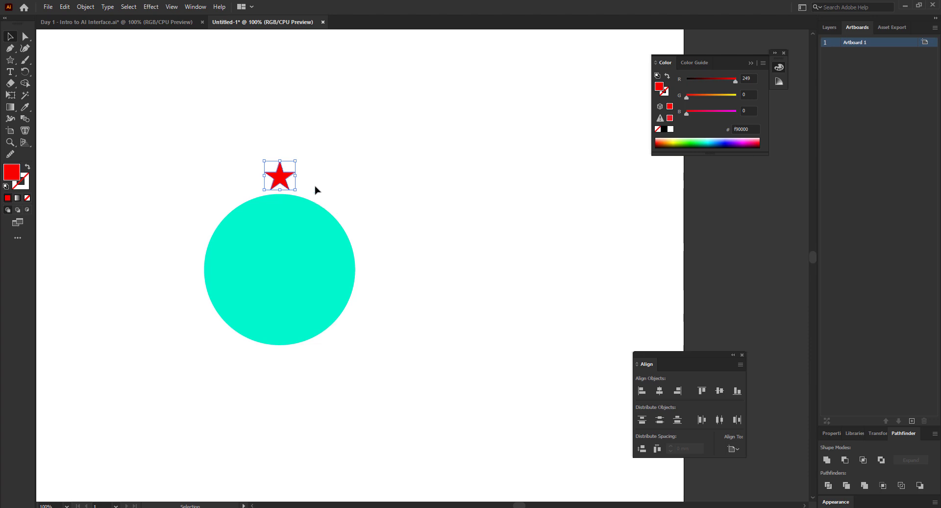
- Try Transform Each on the star and circle together with a 100% horizontal scale, and undo the transformation
left_click(296, 281, "shift")
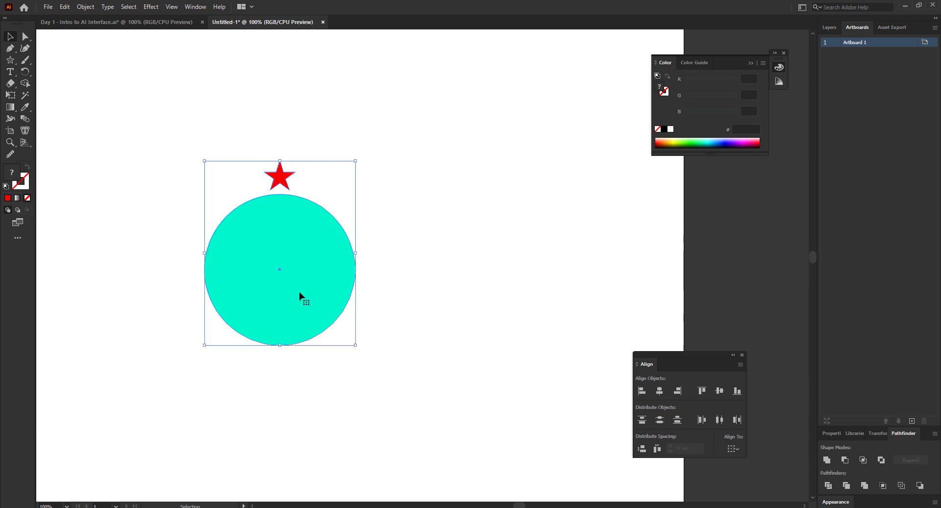
right_click(320, 239)
mouse_move(368, 381)
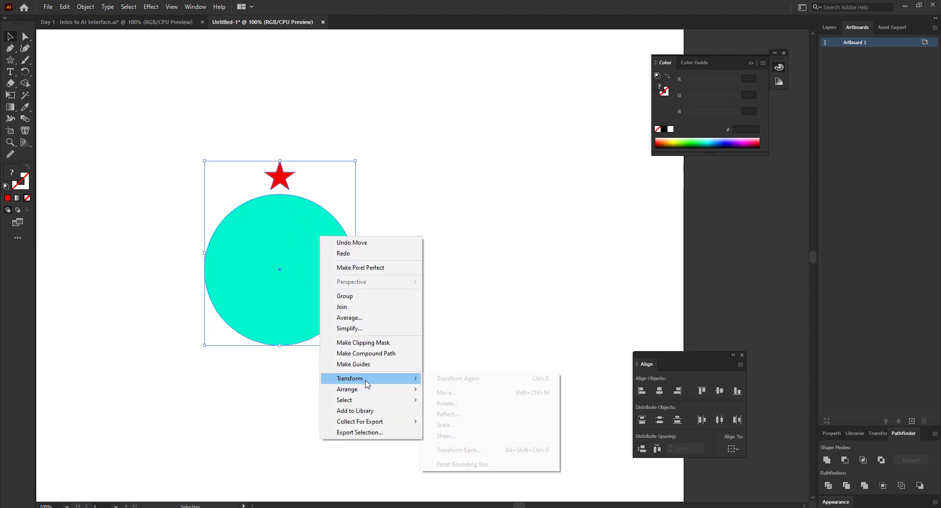
left_click(466, 449)
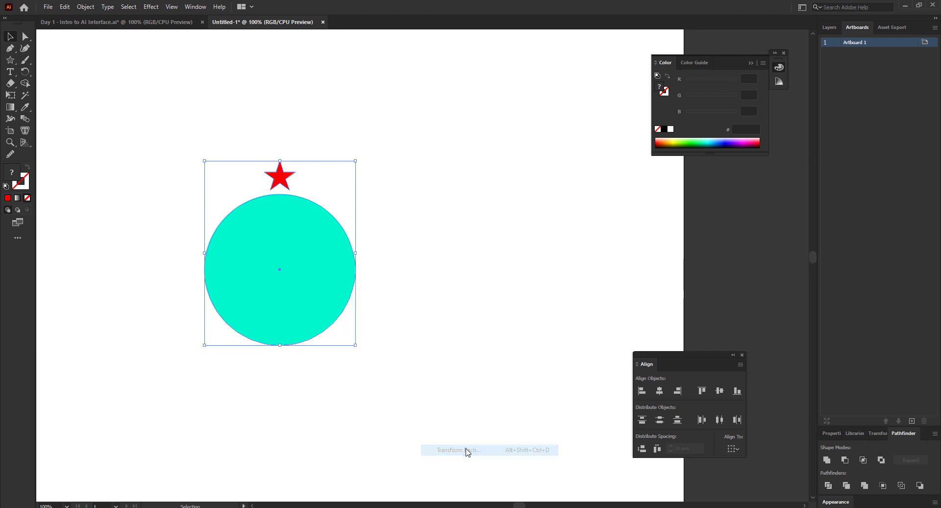
left_click_drag(717, 56, 660, 56)
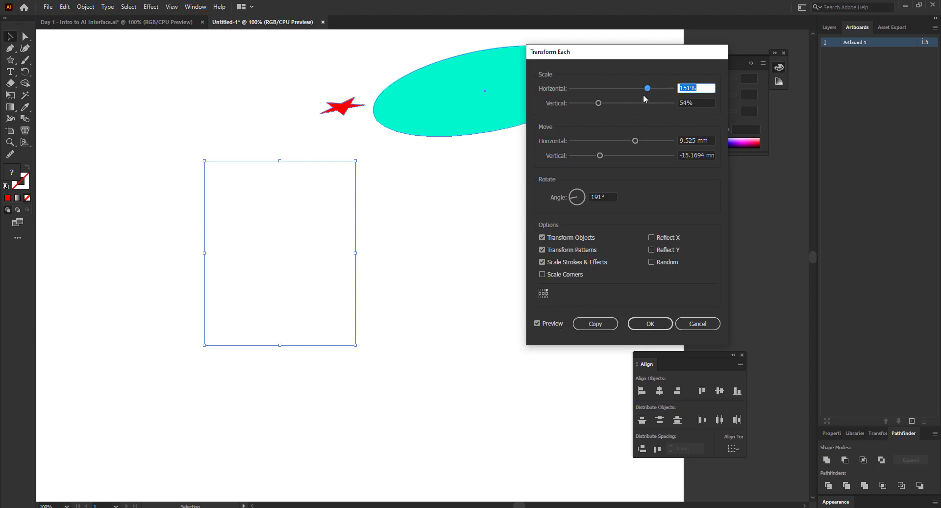
left_click_drag(644, 88, 624, 88)
left_click_drag(702, 89, 680, 88)
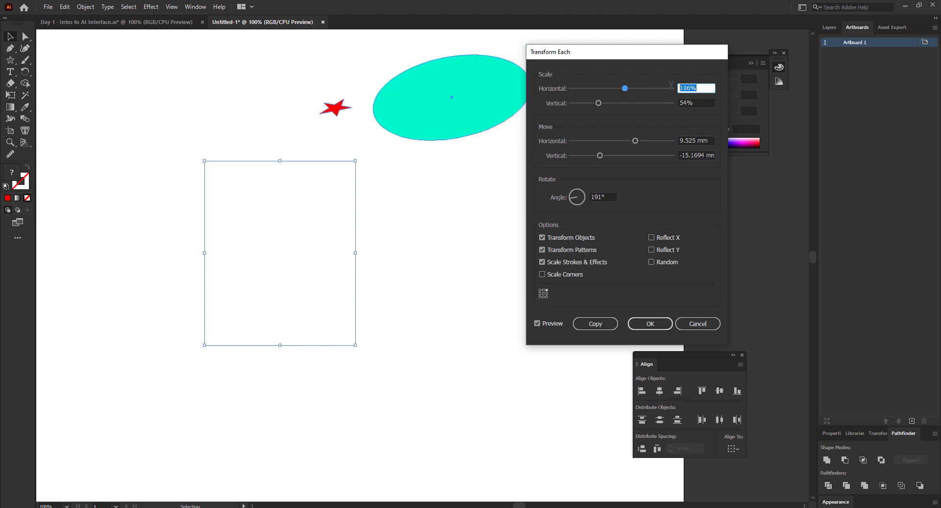
type("100")
key("Return")
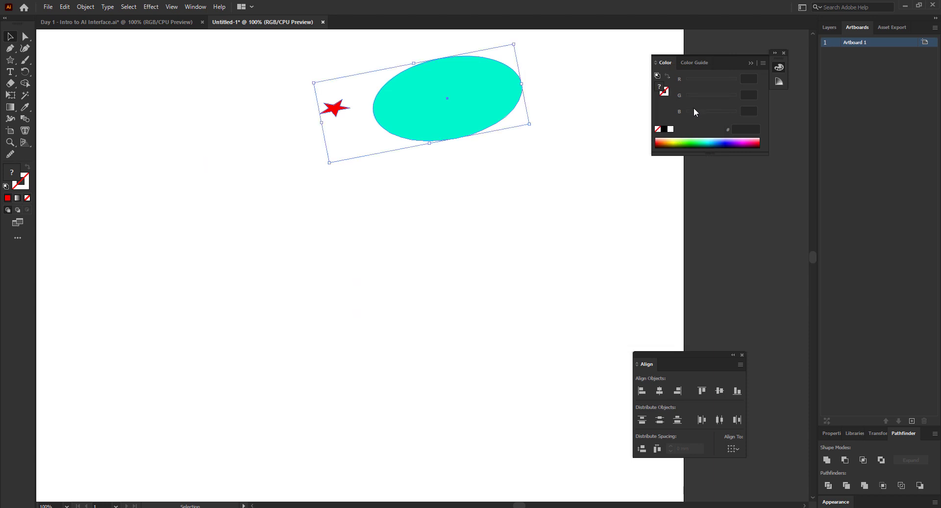
key("ctrl")
key("ctrl+z")
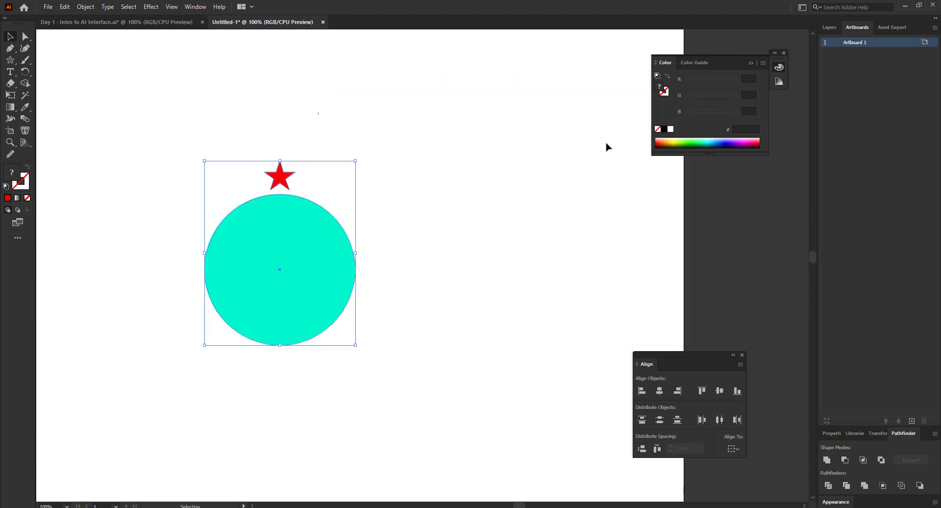
- Reopen Transform Each for the star and circle and set the vertical scale to 100%
right_click(321, 237)
mouse_move(374, 377)
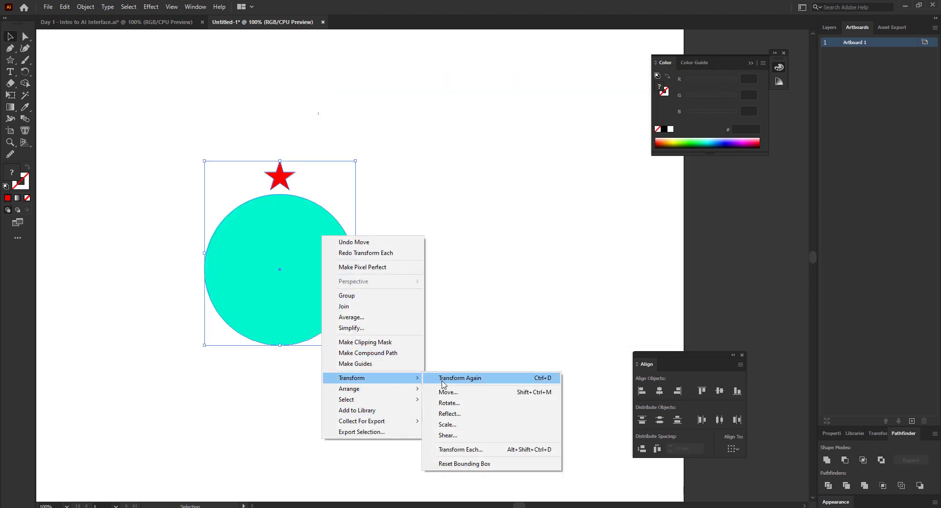
left_click(448, 449)
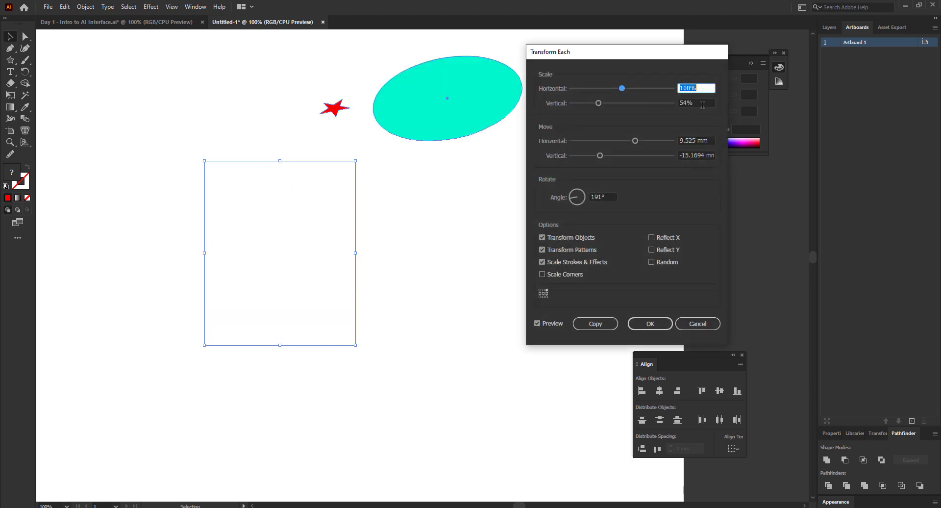
left_click_drag(702, 104, 677, 105)
left_click_drag(599, 103, 625, 113)
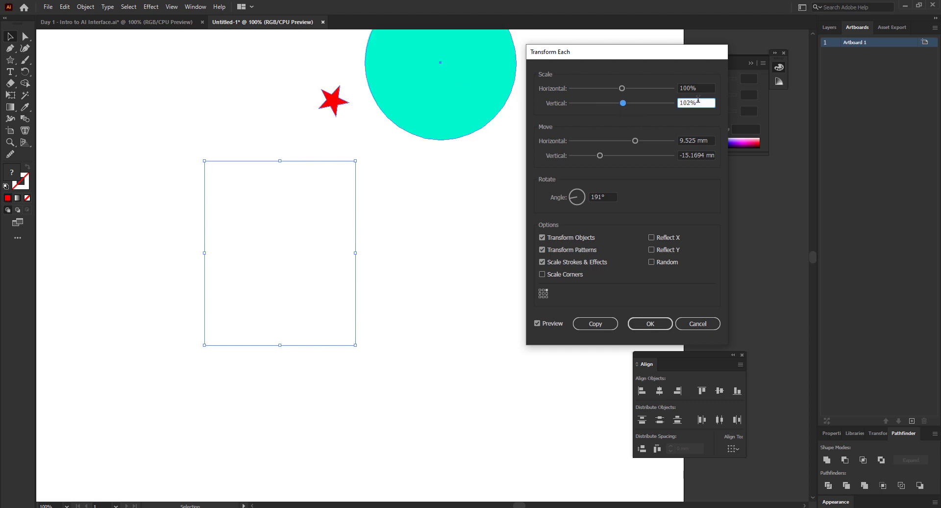
key("ctrl+a")
type("100")
left_click(707, 86)
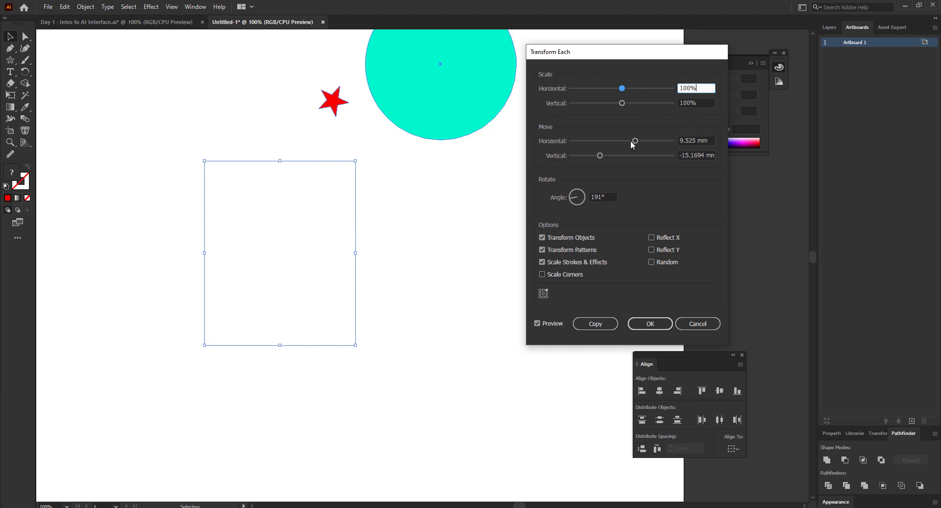
- Reset the horizontal and vertical move to 0 mm and the rotation angle to 0° in Transform Each
left_click_drag(635, 141, 624, 145)
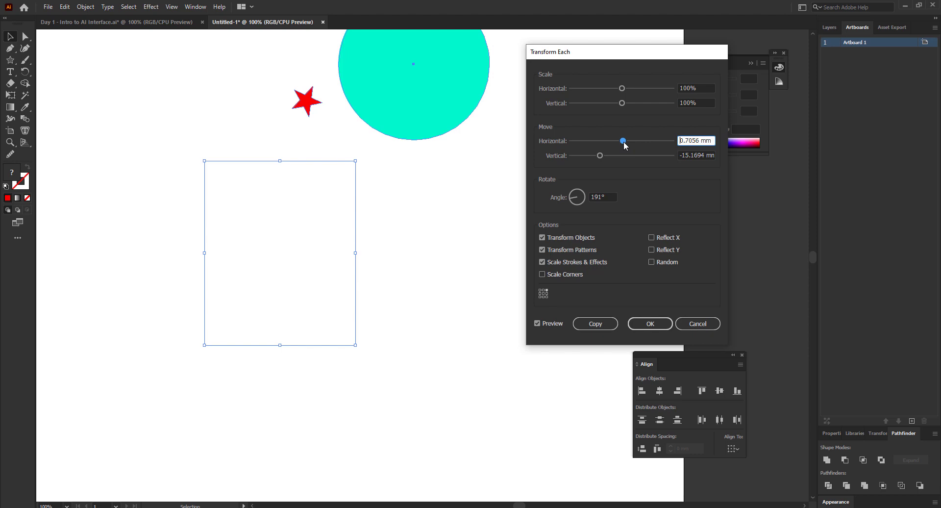
left_click_drag(712, 141, 620, 142)
type("0")
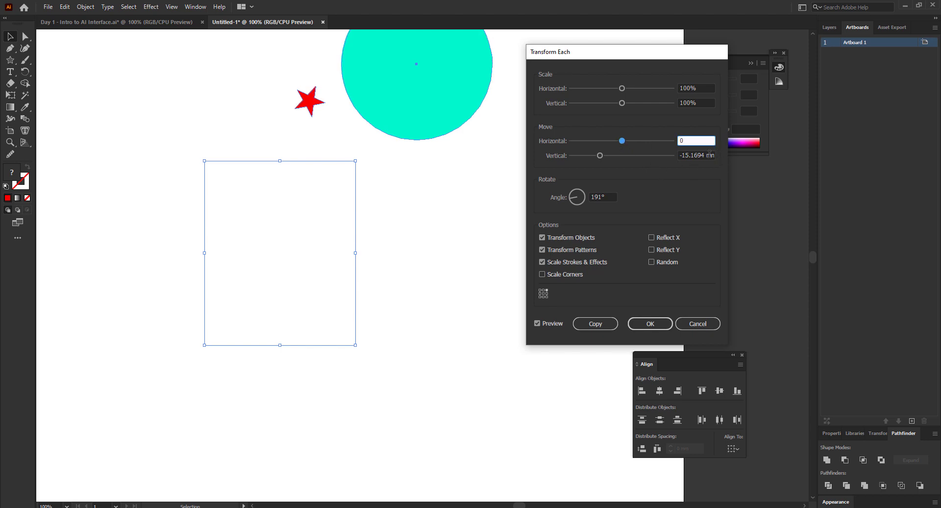
left_click_drag(709, 155, 682, 155)
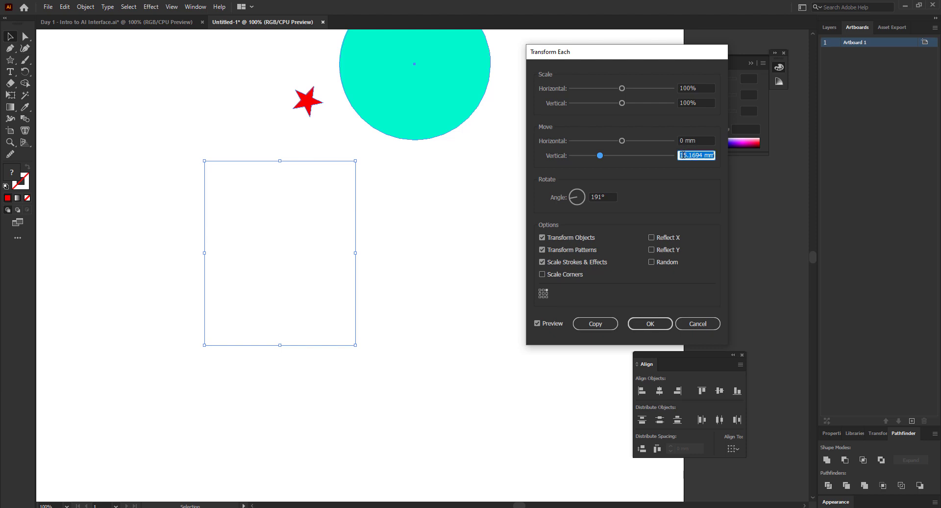
type("0")
left_click(701, 103)
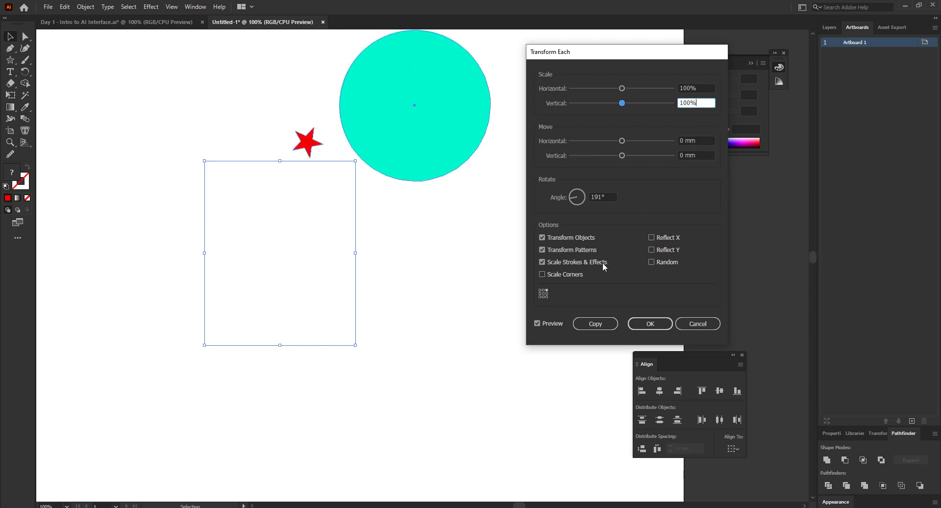
left_click_drag(612, 196, 548, 192)
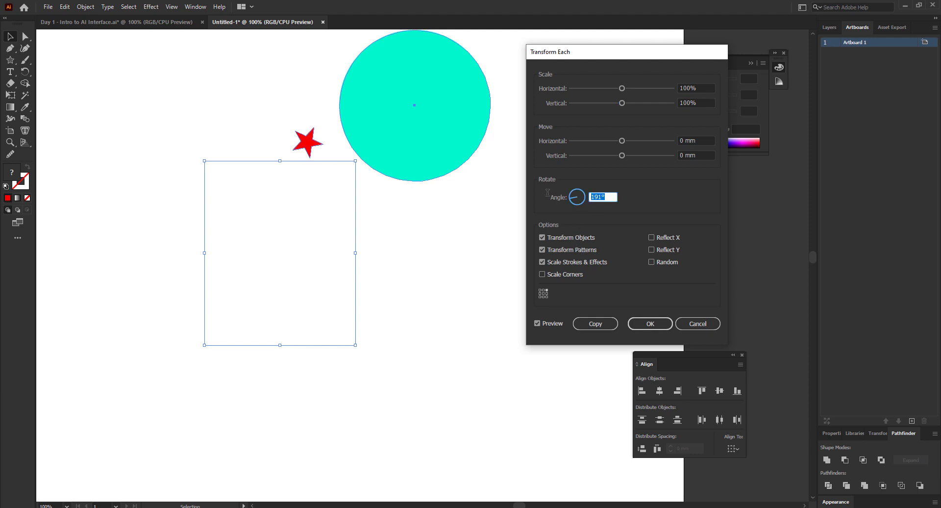
type("0")
left_click(699, 141)
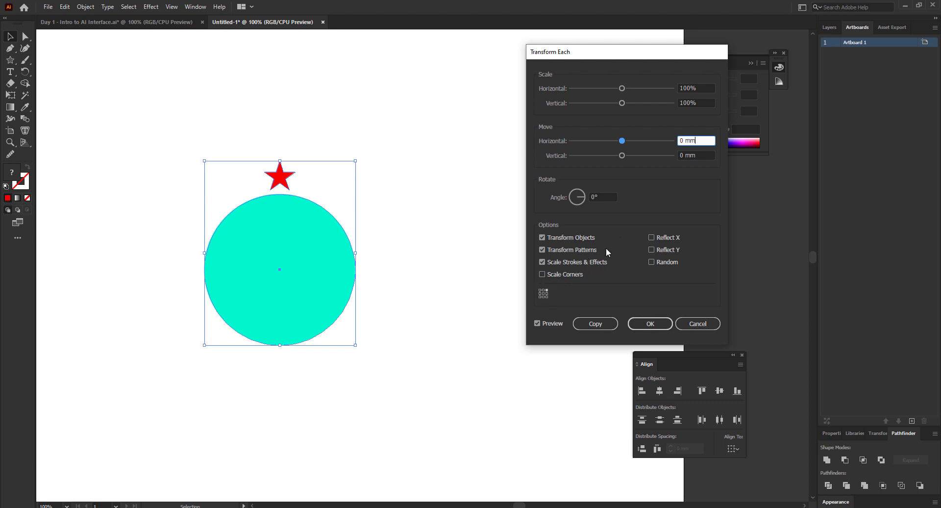
- Set the Transform Each reference point to the centre and try rotation angles of 15° and 30°
left_click(551, 197)
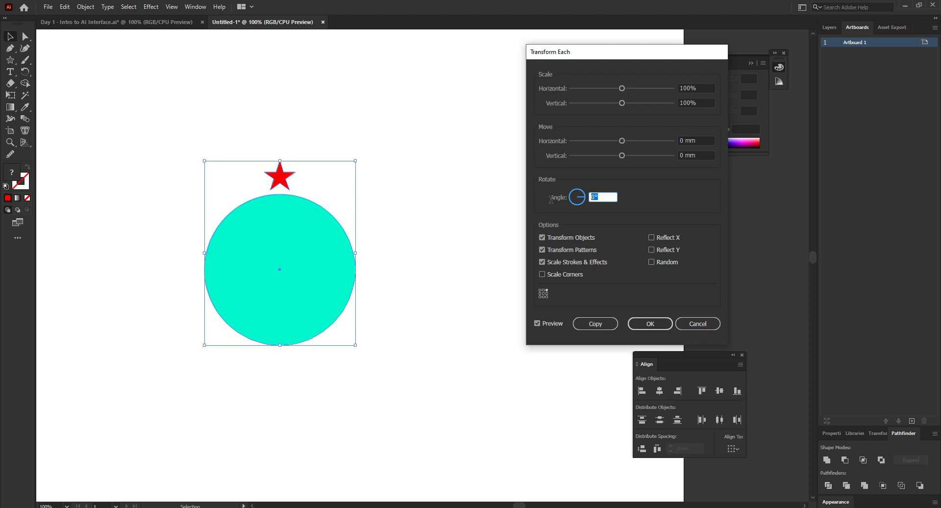
type("15")
left_click(704, 140)
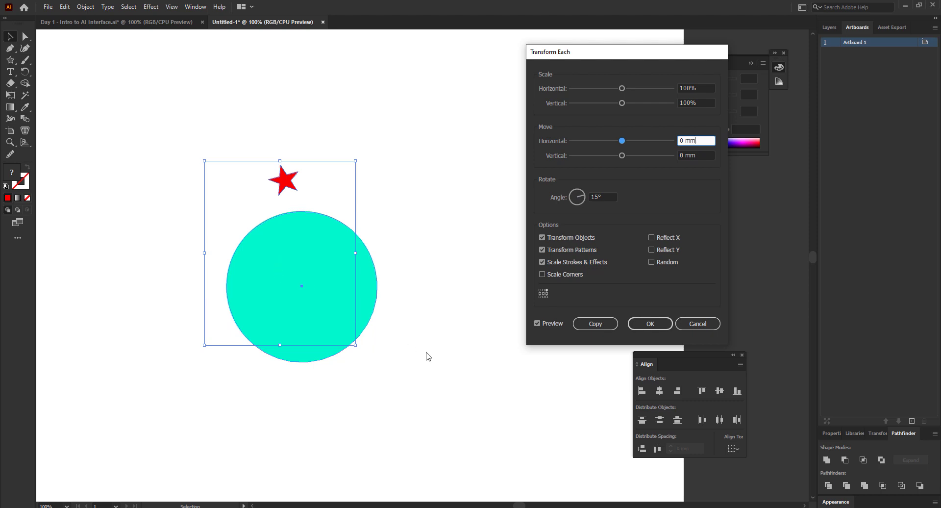
left_click(542, 292)
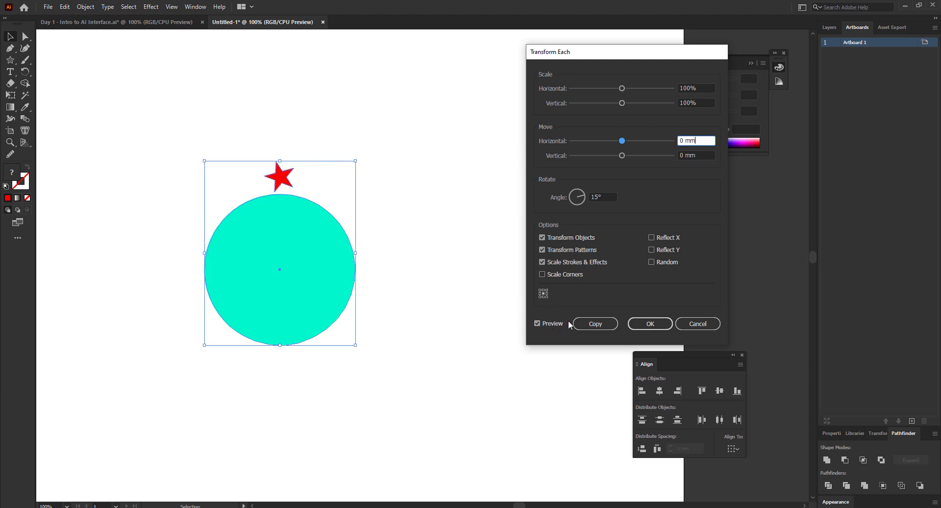
left_click(608, 196)
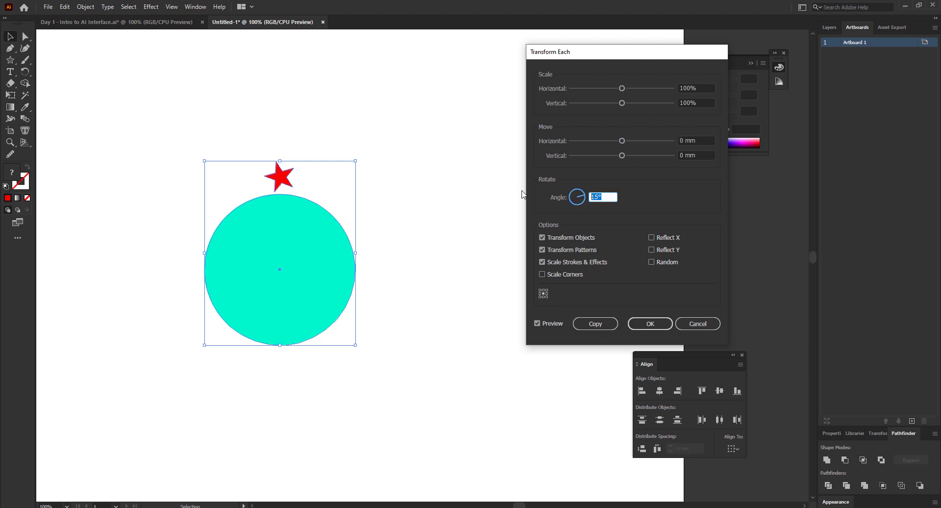
type("30")
left_click(704, 136)
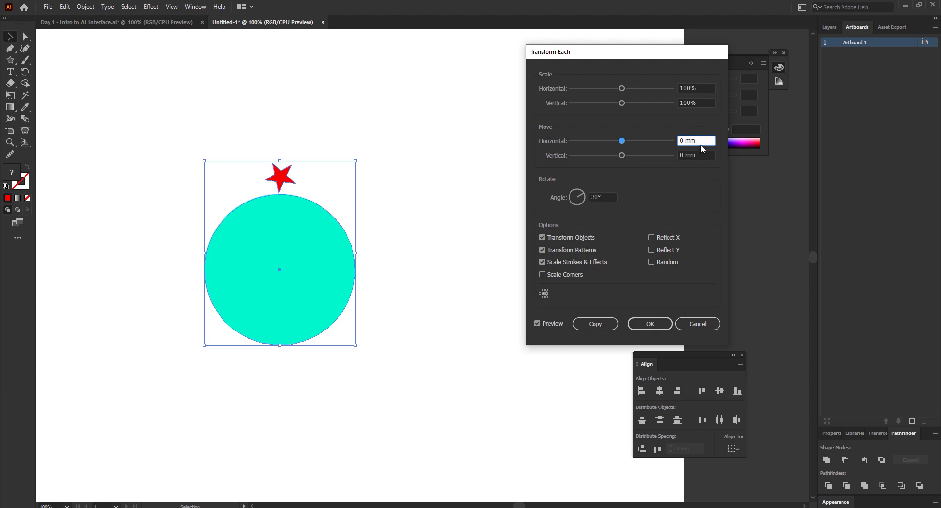
- Compare the 30° rotation with the preview off and on, then cancel Transform Each and deselect the shapes
left_click(538, 323)
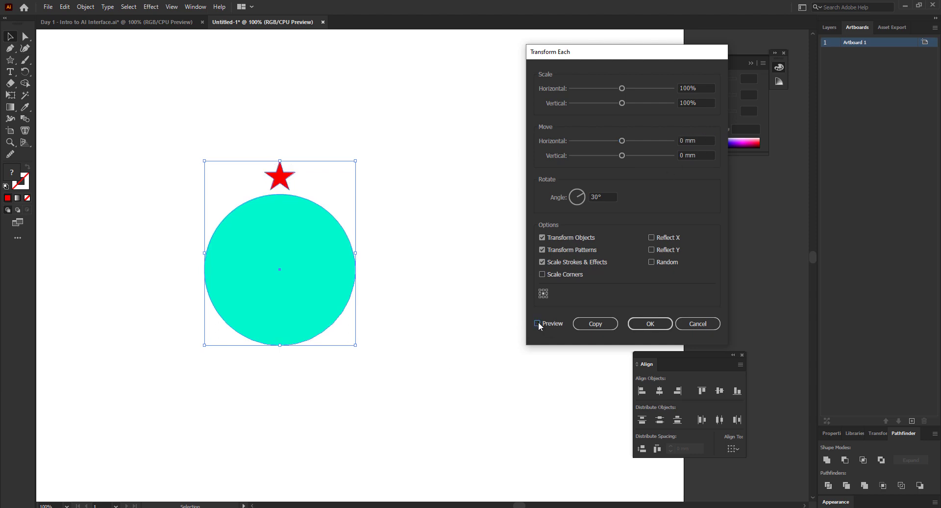
left_click(538, 323)
left_click(540, 322)
left_click(540, 323)
left_click(540, 322)
left_click(541, 322)
left_click(542, 323)
left_click(541, 324)
left_click(541, 324)
left_click(541, 325)
left_click(541, 323)
left_click(541, 322)
left_click(539, 322)
left_click(541, 322)
left_click(541, 322)
left_click(699, 323)
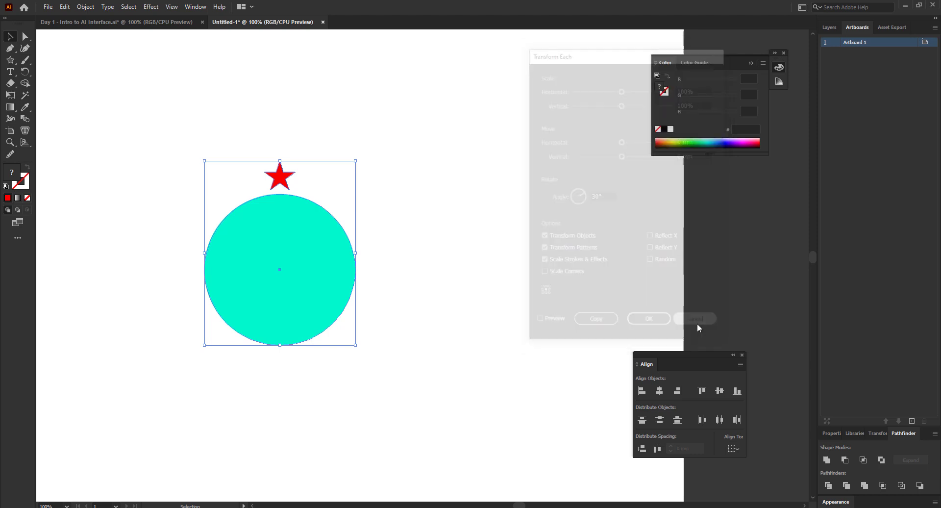
left_click(422, 276)
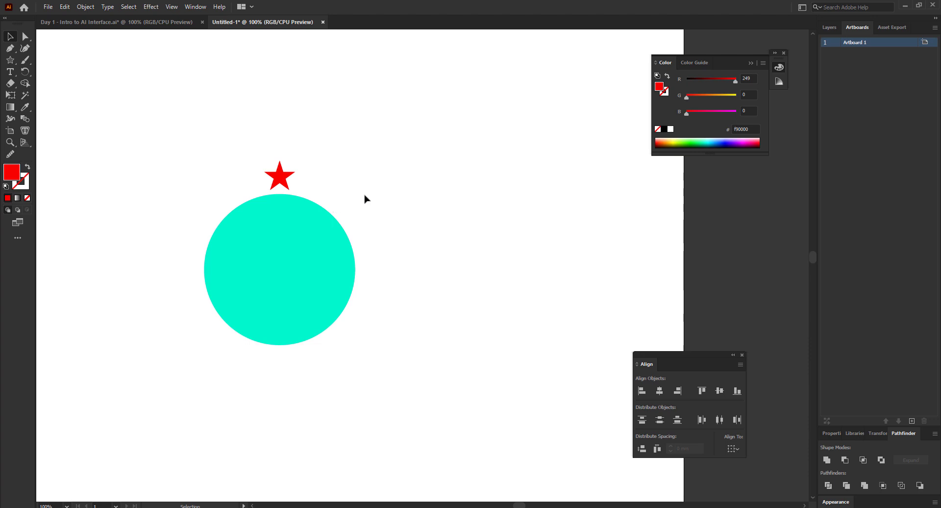
- Select only the red star and open the Rotate options with the pivot at the turquoise circle's centre
key("r")
left_click(10, 36)
left_click(280, 177)
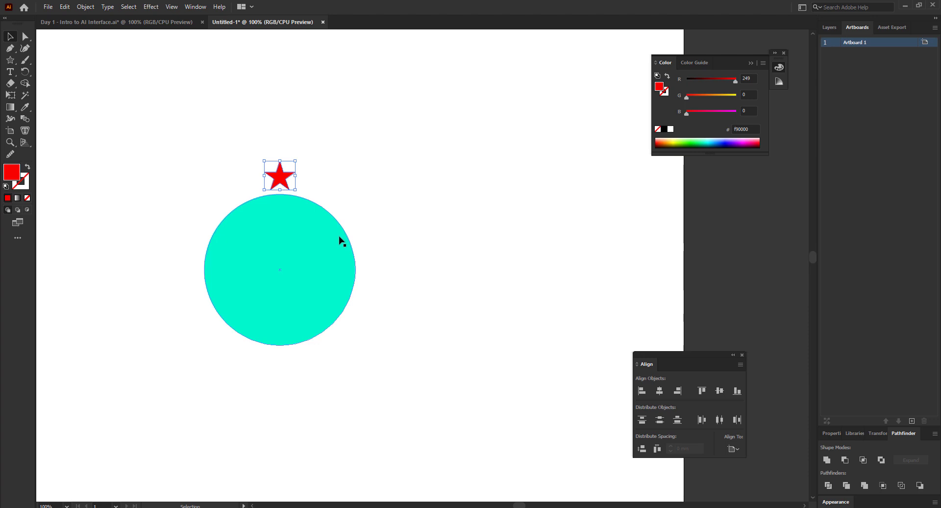
key("r")
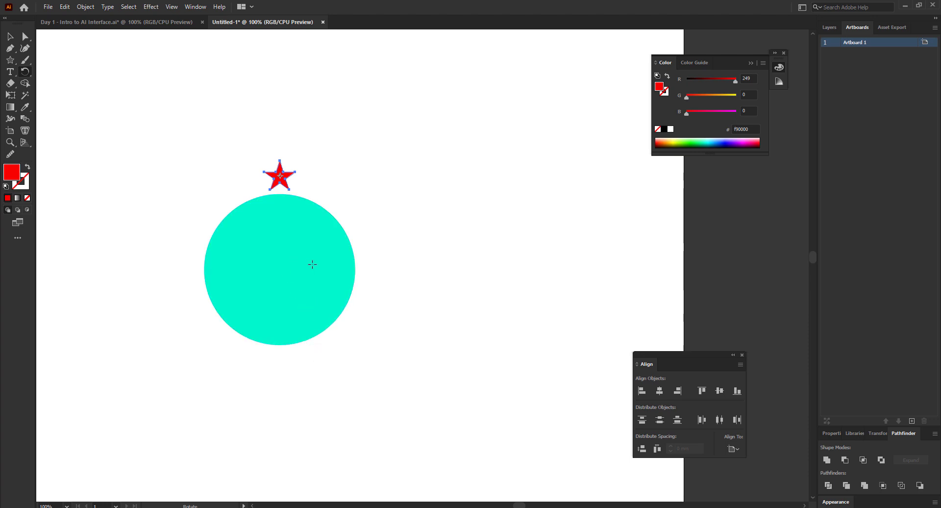
left_click(10, 37)
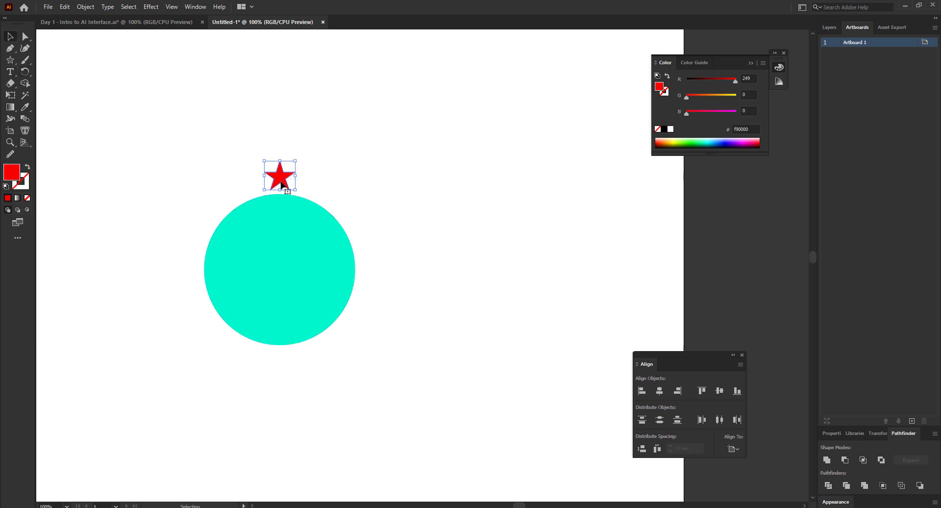
key("r")
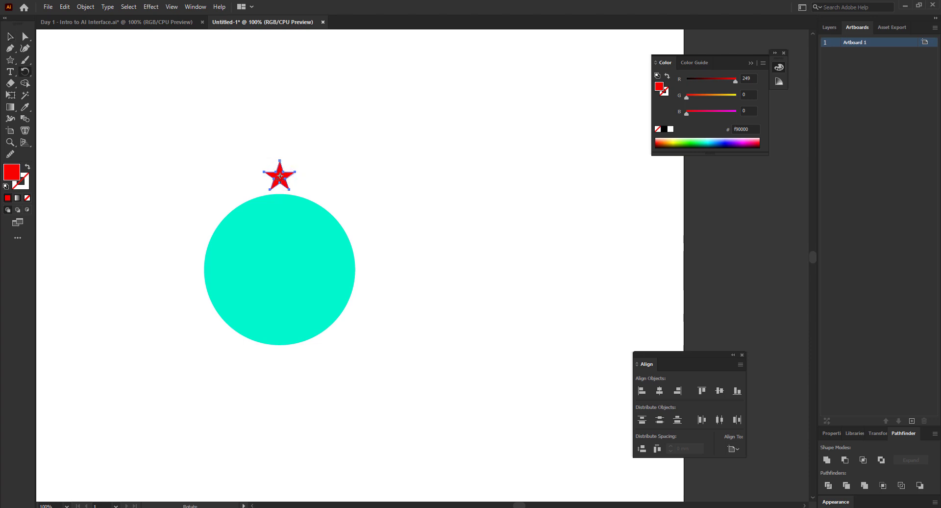
scroll(248, 201, "up", 2)
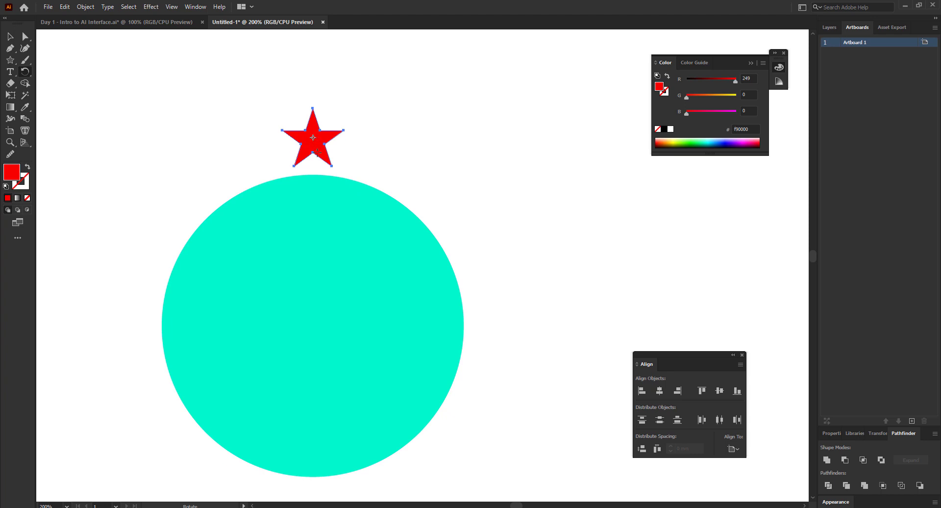
scroll(316, 149, "down", 1)
left_click(312, 326, "alt")
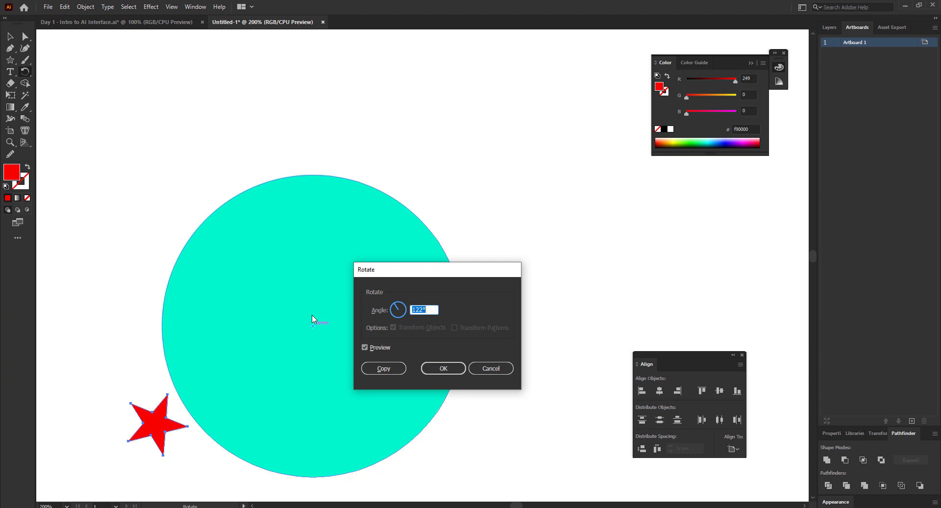
- Create a copy of the star rotated 15° about the circle's centre, checking the preview before making the copy
type("15")
left_click(363, 347)
left_click(364, 348)
left_click(364, 348)
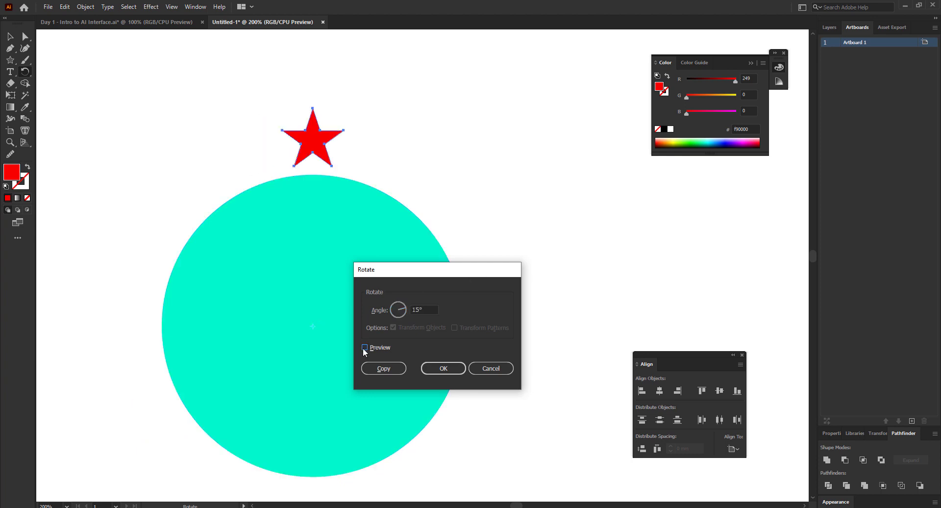
left_click(364, 347)
left_click(363, 347)
left_click(363, 347)
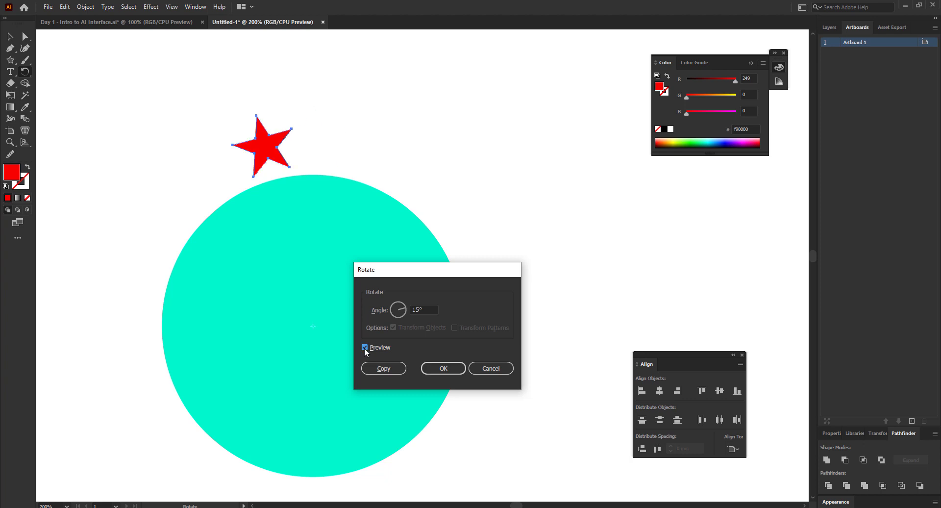
left_click(365, 347)
left_click(364, 348)
left_click(385, 368)
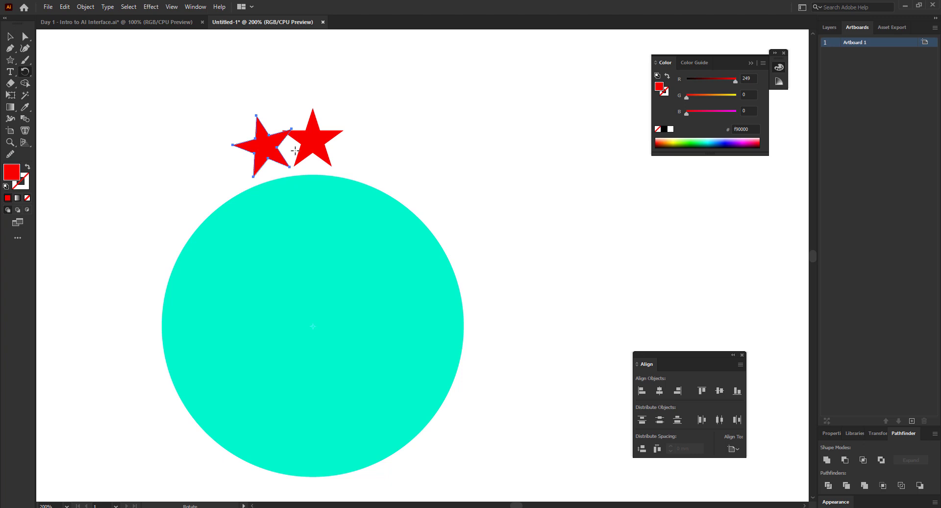
key("v")
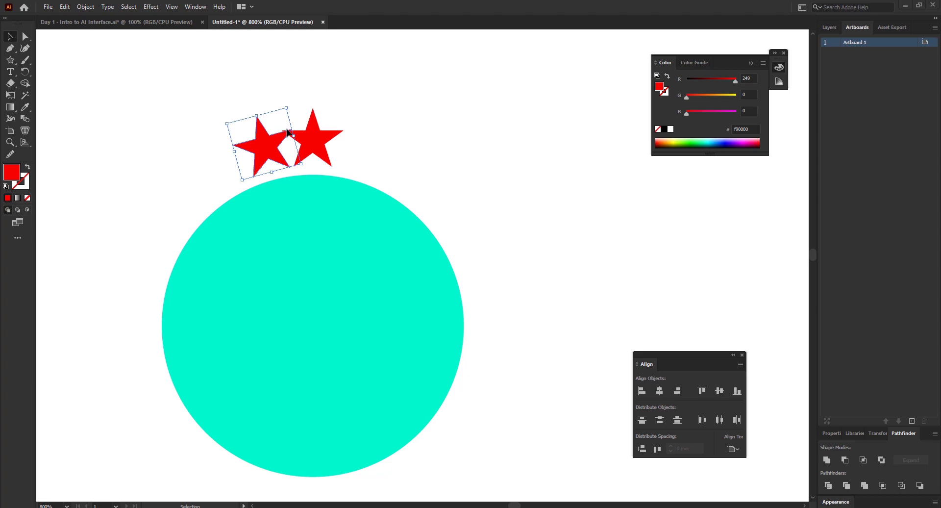
- Check where the two red stars overlap and undo the 15° star copy
scroll(282, 131, "up", 4)
scroll(345, 130, "up", 2)
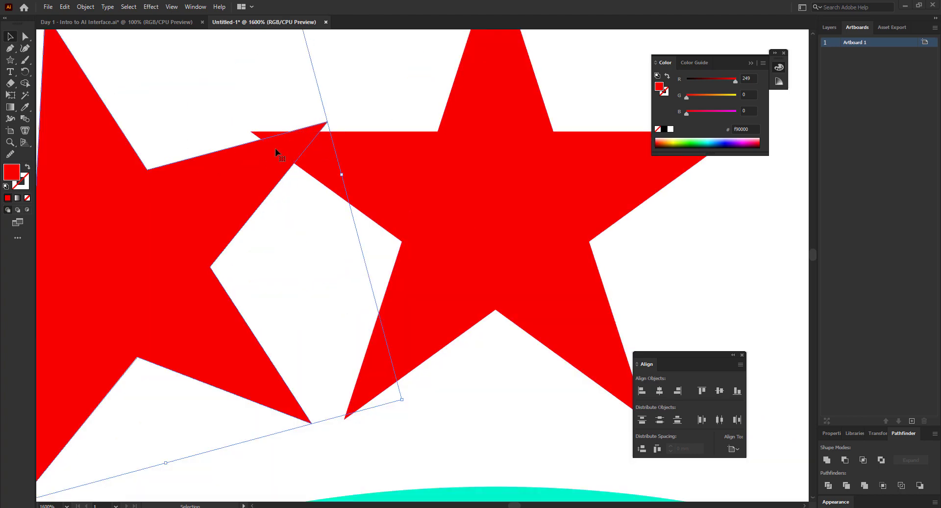
scroll(262, 149, "down", 6)
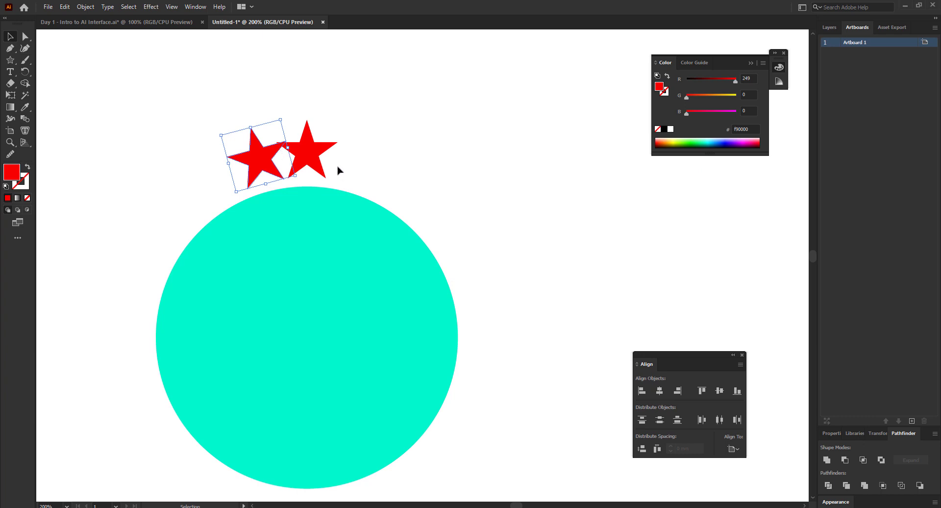
key("a")
key("ctrl+z")
scroll(295, 171, "down", 5)
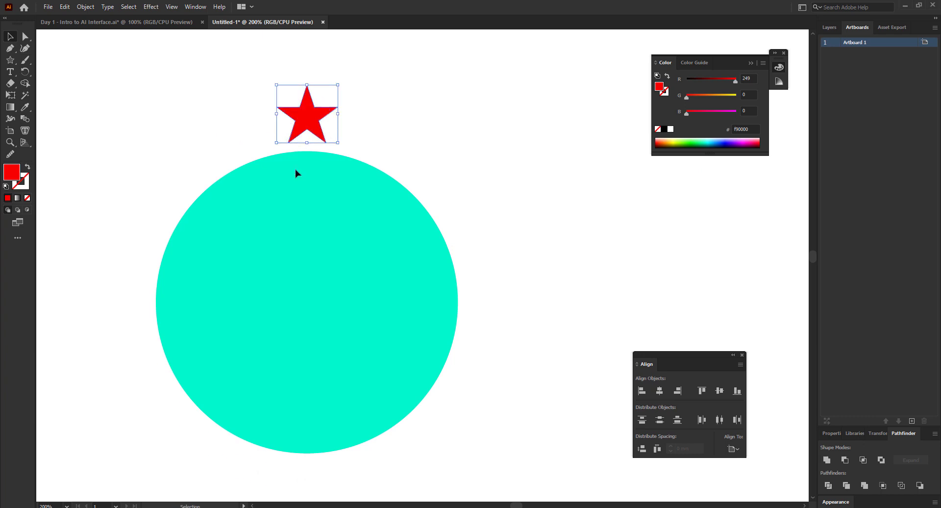
- Open the Rotate options for the remaining red star with the pivot at the turquoise circle's centre
key("r")
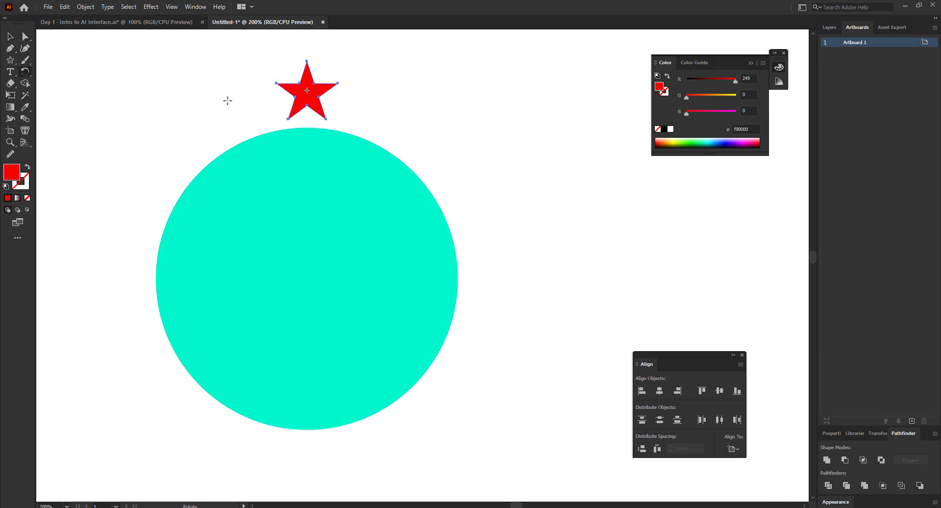
scroll(288, 118, "up", 2)
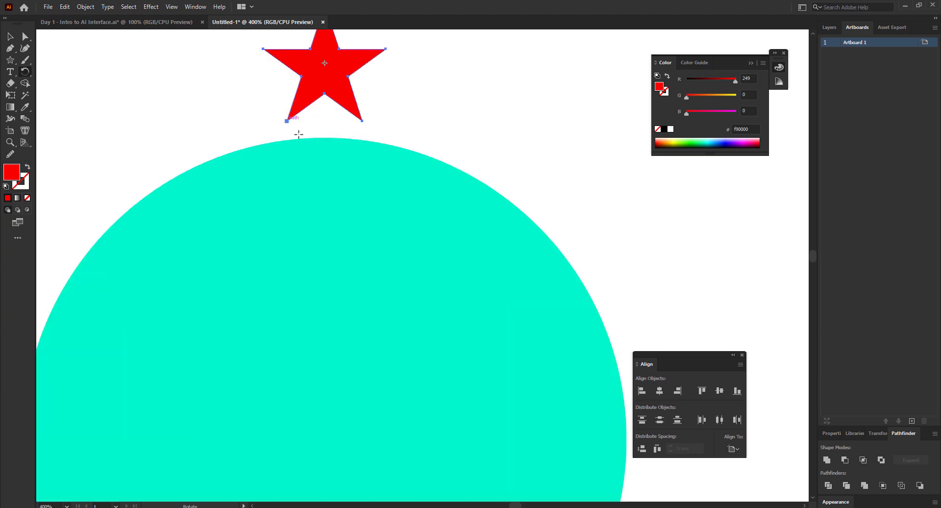
scroll(298, 133, "down", 2)
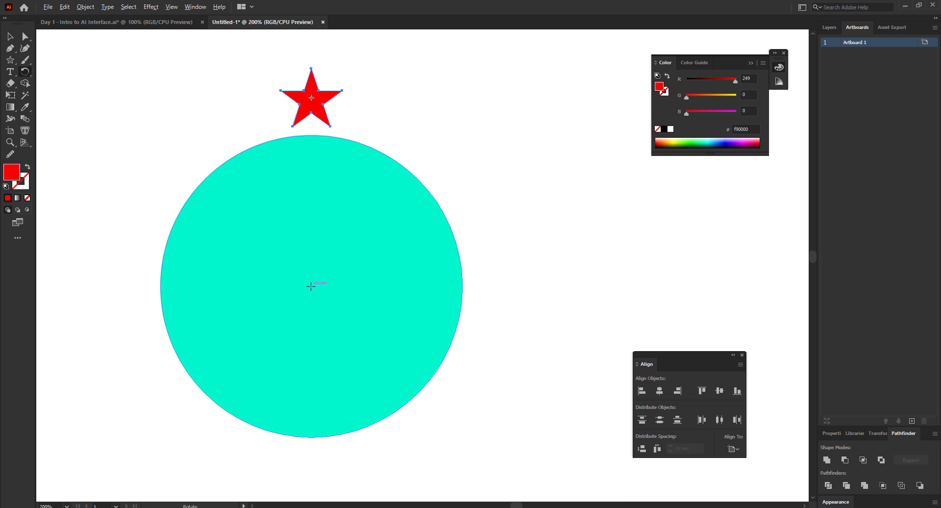
left_click(312, 286, "alt")
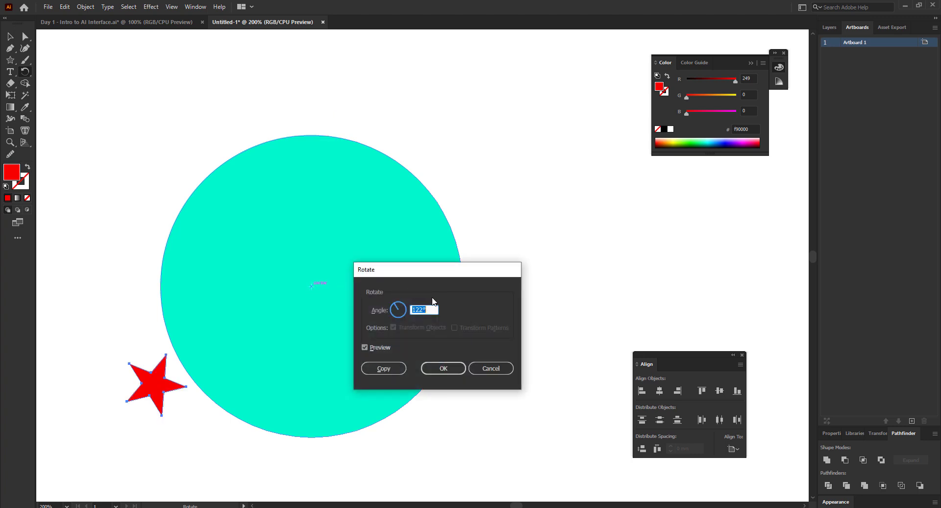
- Set the rotation angle to 30°, compare the result with the preview off and on, and create a rotated copy
type("30")
double_click(367, 347)
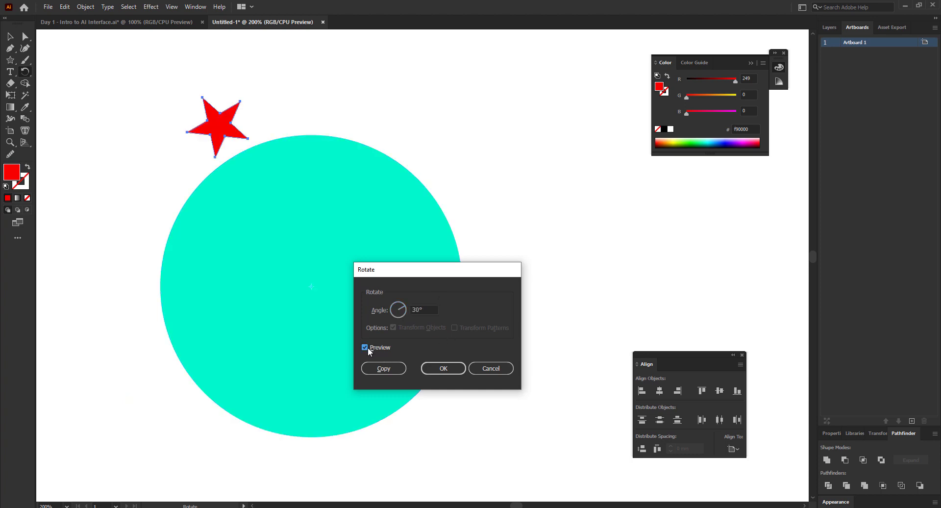
left_click(367, 347)
left_click(367, 347)
left_click(367, 347)
left_click(367, 347)
left_click(384, 369)
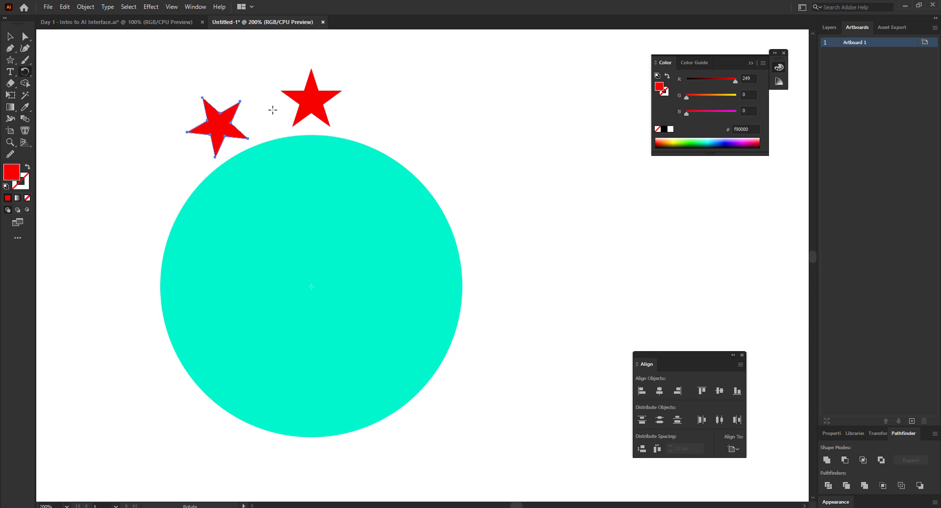
- Repeat the 30° rotated copy ten more times to complete a ring of twelve stars around the circle
key("ctrl")
key("ctrl+d")
key("ctrl+d")
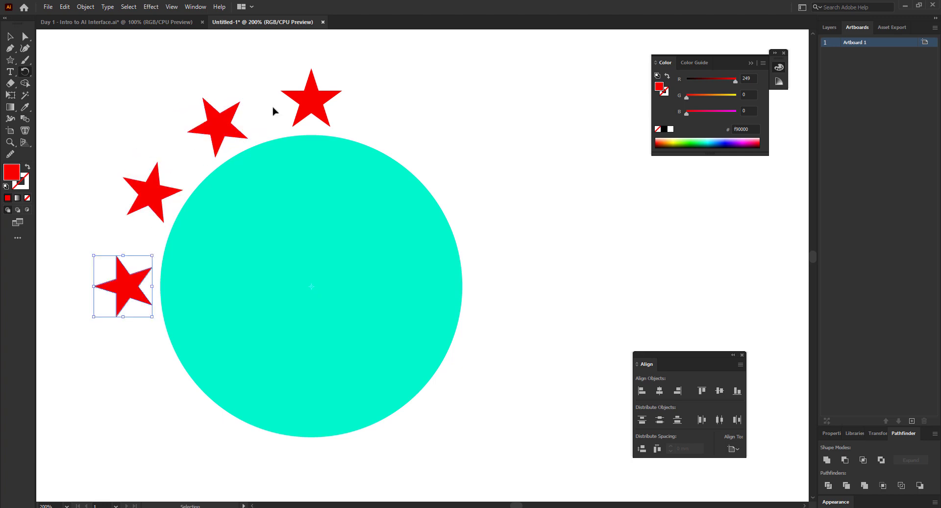
key("ctrl+d")
key("ctrl+d")
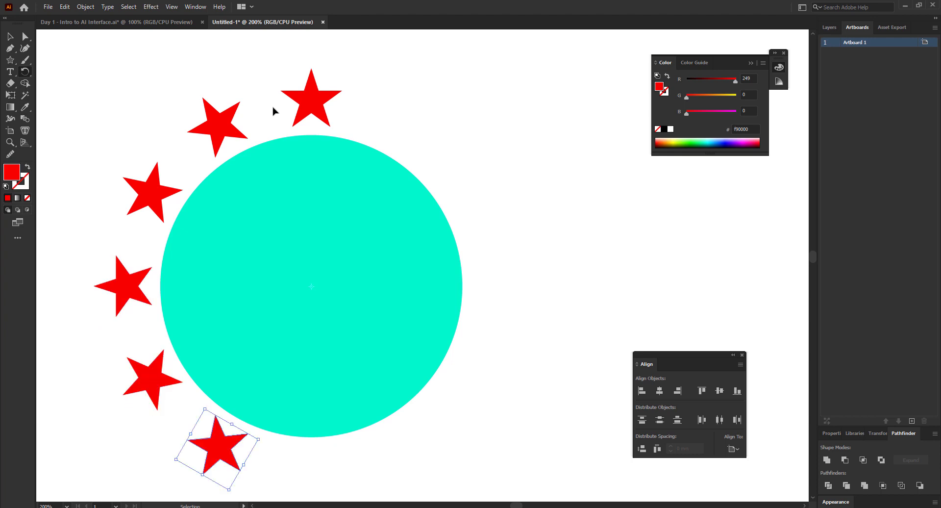
key("ctrl+d")
key("ctrl+d")
key("ctrl+d")
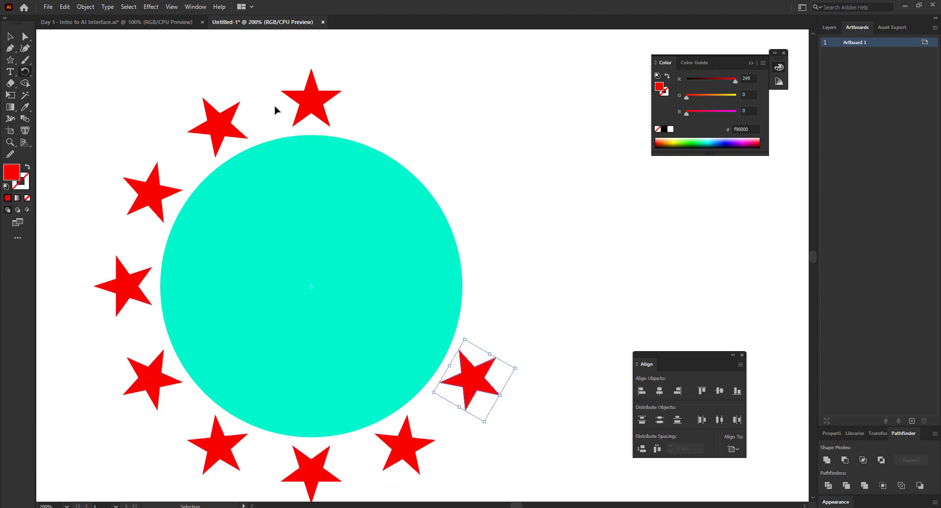
key("ctrl+d")
key("ctrl+d")
key("ctrl+d")
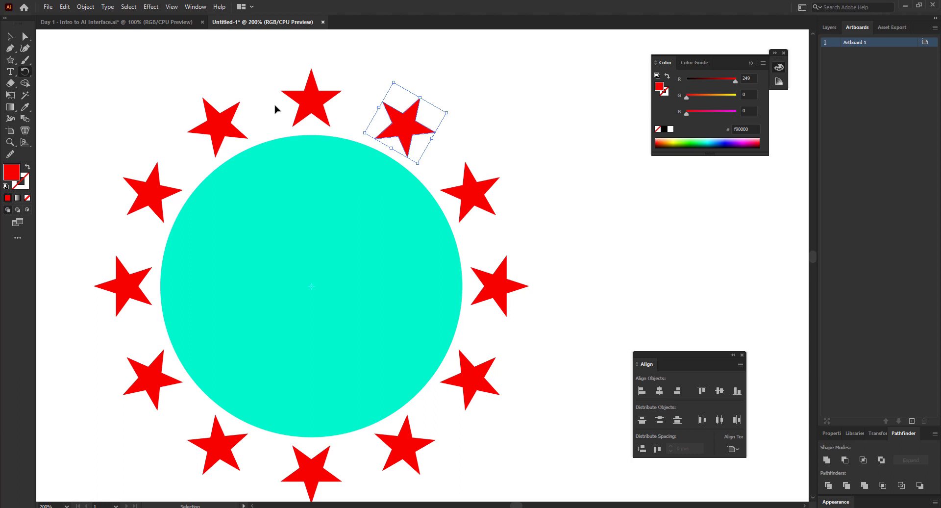
- Examine the spacing of the star ring around the turquoise circle, both close up and within the whole artboard
key("r")
scroll(376, 165, "down", 1)
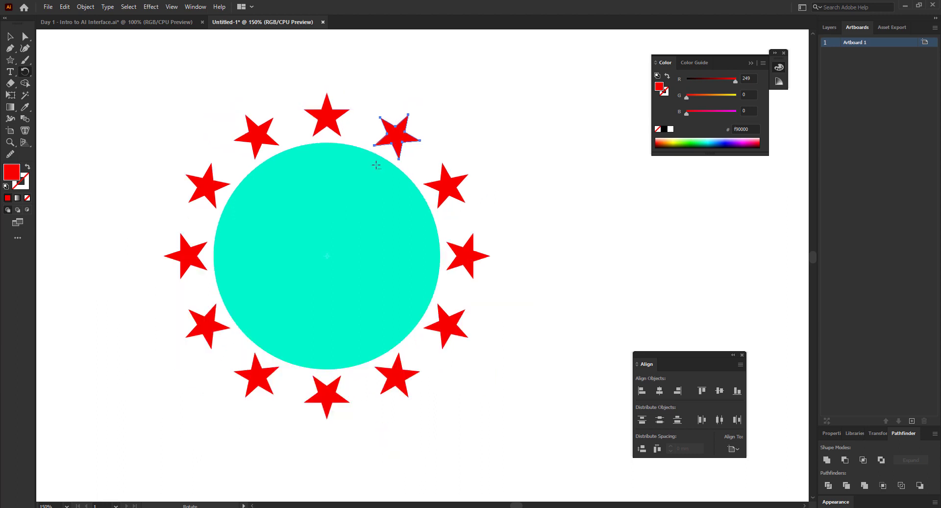
scroll(355, 178, "down", 2)
scroll(355, 178, "up", 1)
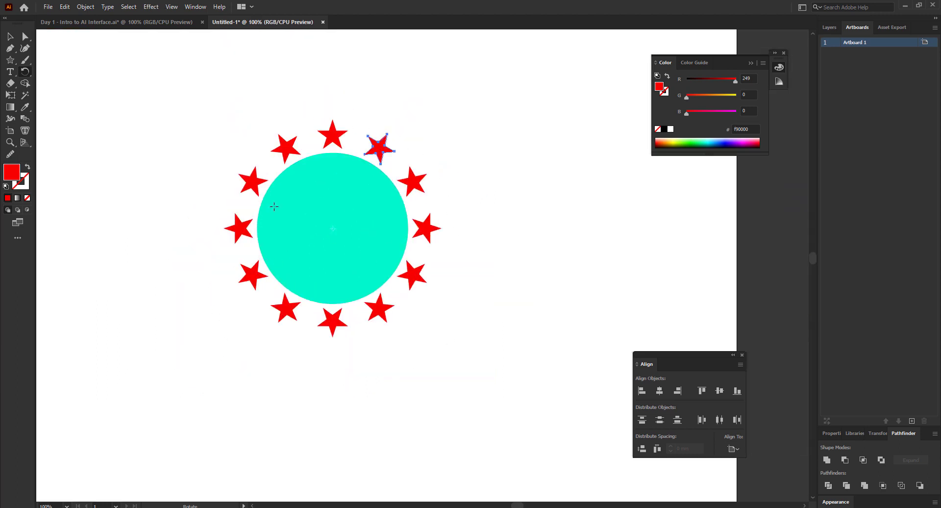
scroll(314, 154, "up", 5)
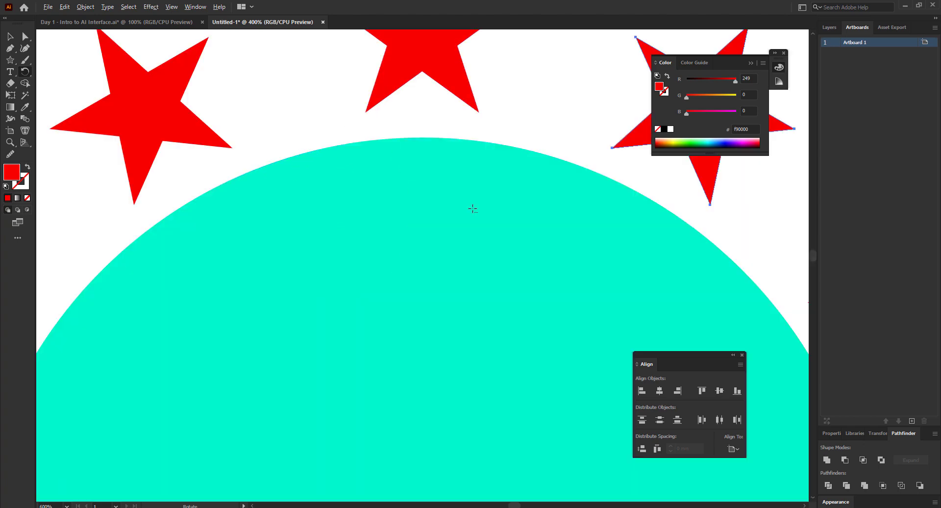
scroll(441, 264, "down", 4)
scroll(441, 265, "down", 3)
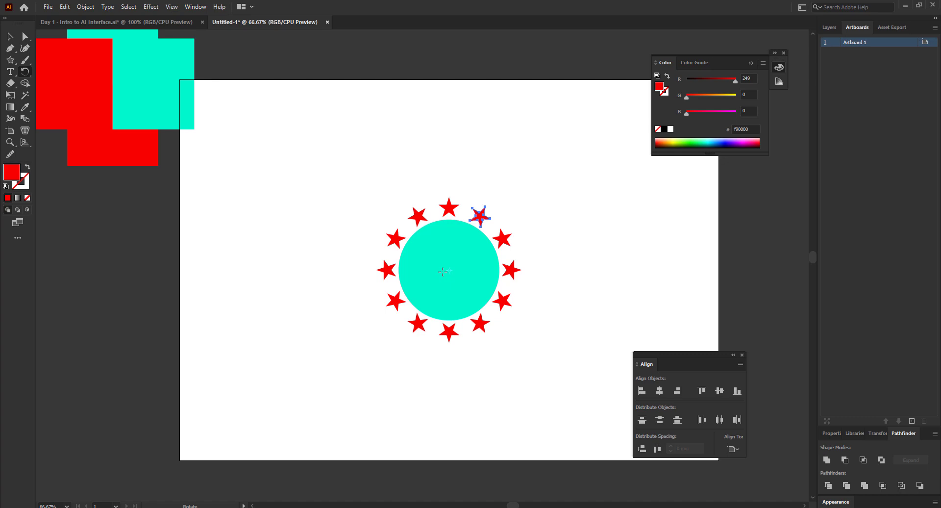
scroll(492, 237, "up", 3)
scroll(285, 331, "down", 3)
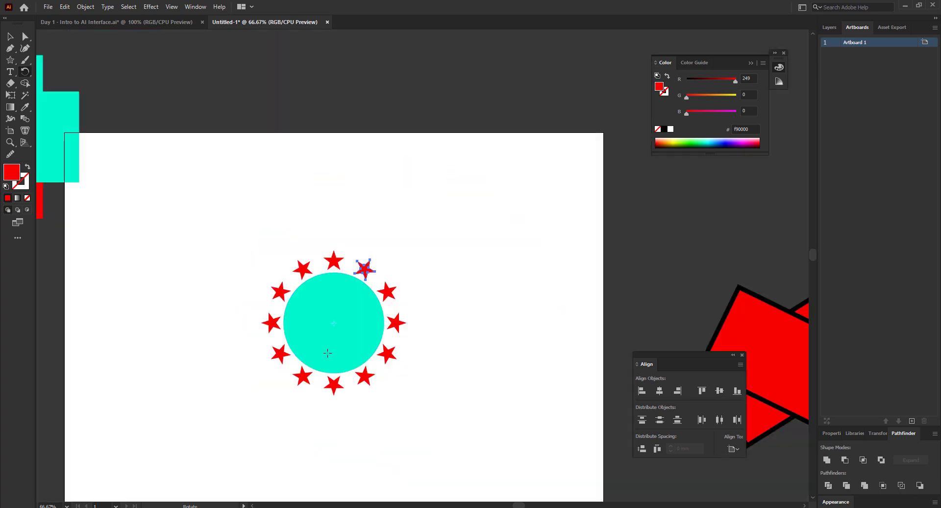
scroll(328, 353, "up", 3)
scroll(345, 400, "down", 1)
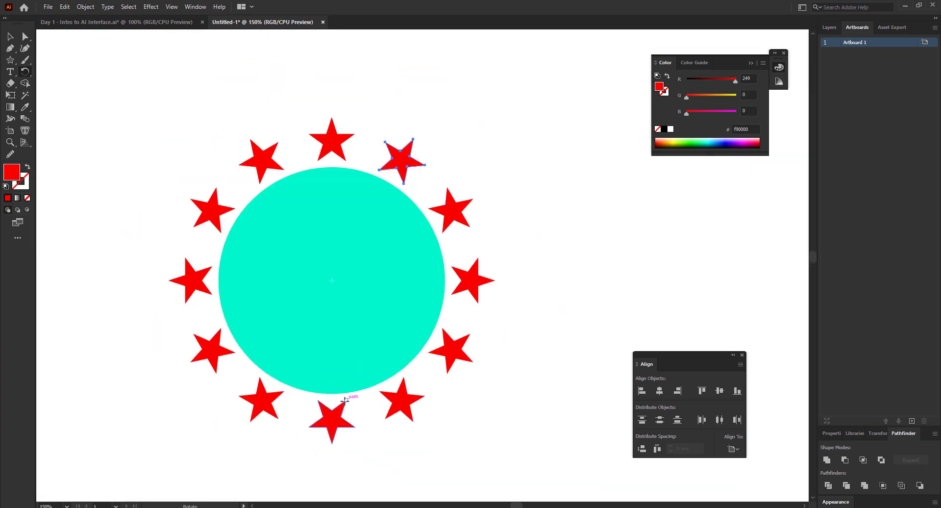
- Deselect the last star copy and select the turquoise circle together with all the surrounding stars
left_click(10, 36)
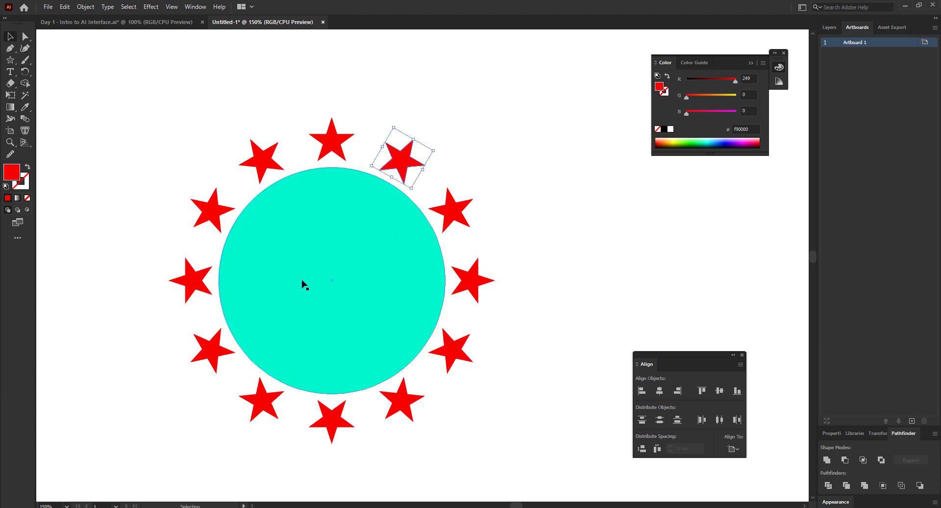
scroll(338, 360, "down", 1)
left_click(454, 413)
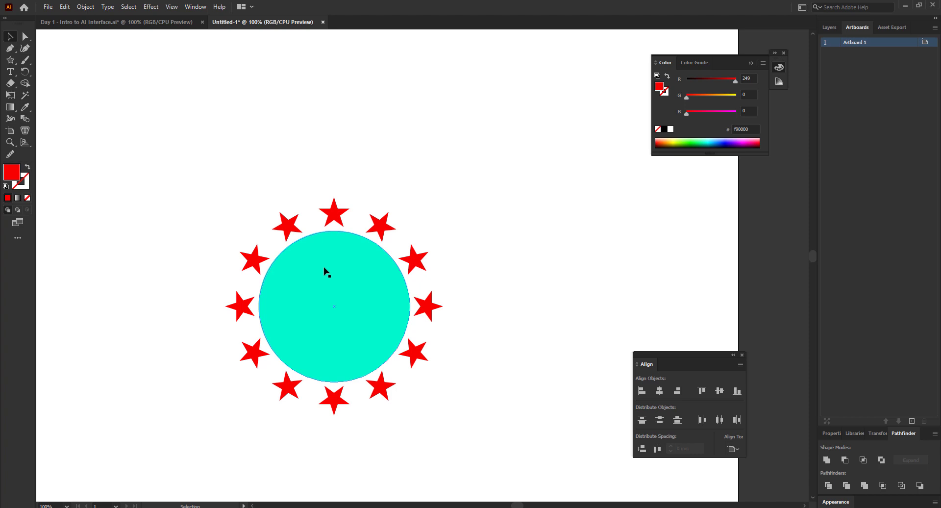
left_click_drag(171, 169, 476, 453)
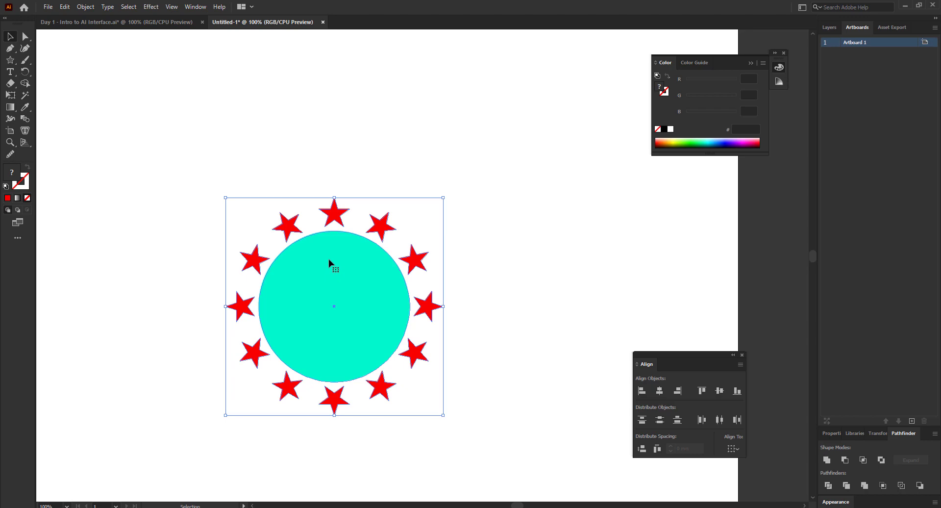
- Review the selected circle and star ring, clear the selection and inspect the arrangement on the artboard
scroll(330, 221, "up", 1)
scroll(254, 277, "down", 1)
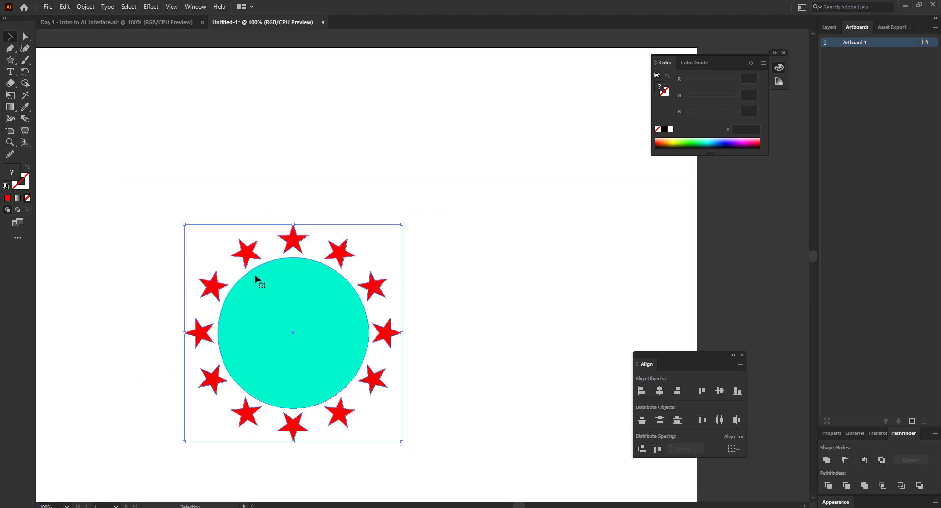
scroll(257, 278, "up", 1)
scroll(260, 278, "down", 1)
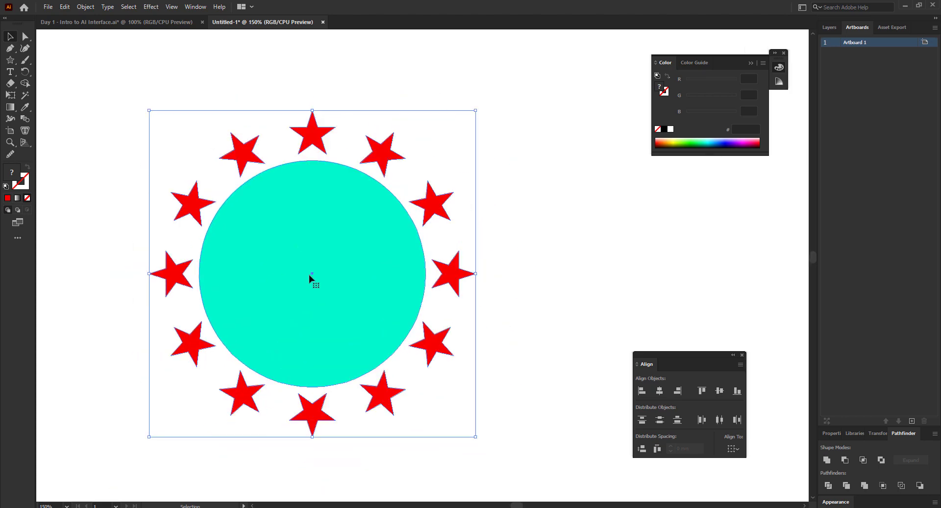
left_click(516, 298)
scroll(367, 319, "down", 3)
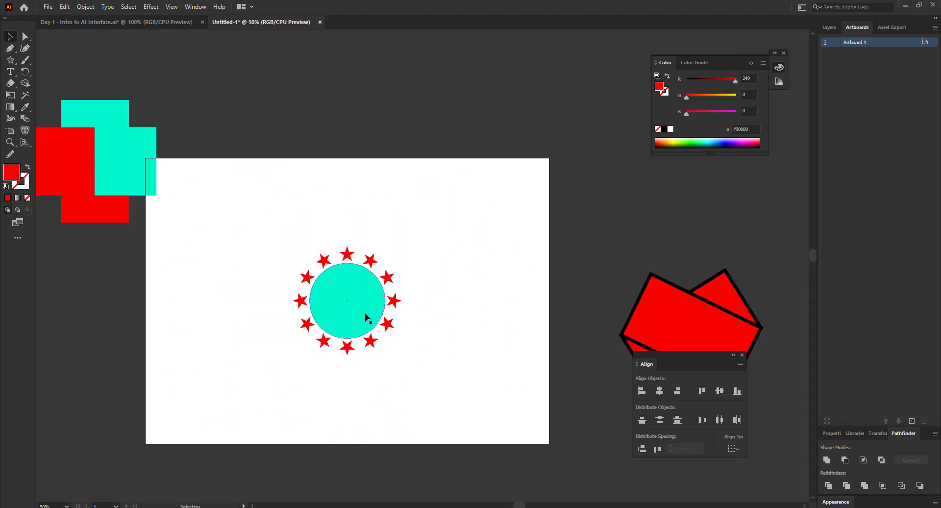
scroll(374, 308, "up", 3)
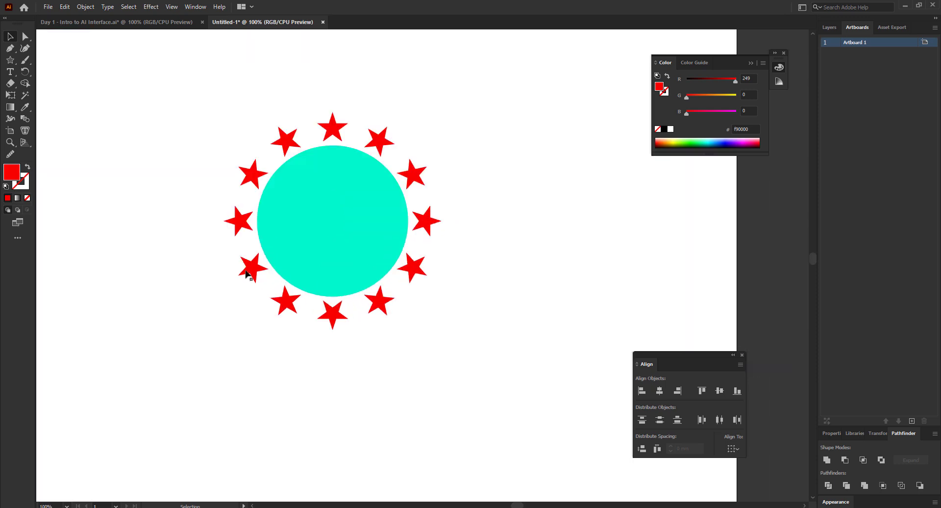
scroll(253, 269, "up", 1)
scroll(244, 279, "down", 1)
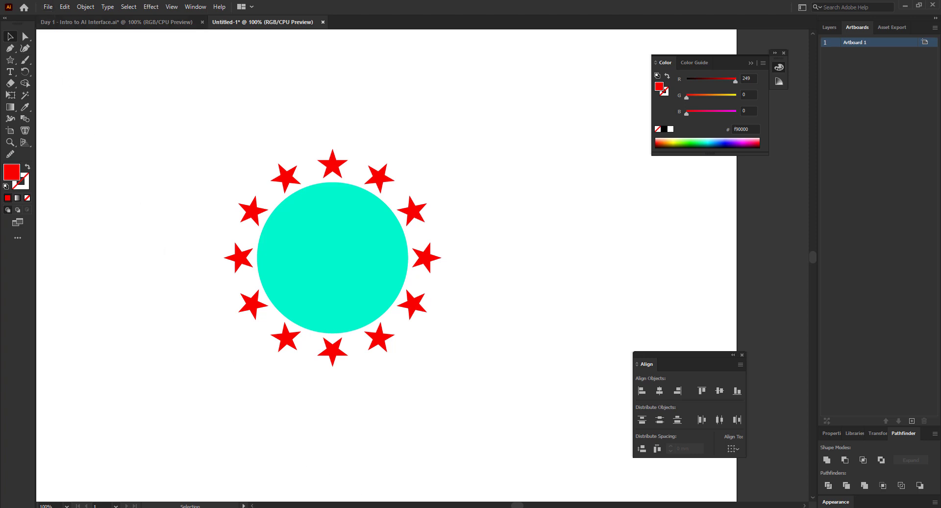
- Switch to the course outline PDF in the browser and review Lesson 2's topics on using, repositioning and resizing shapes
left_click(202, 507)
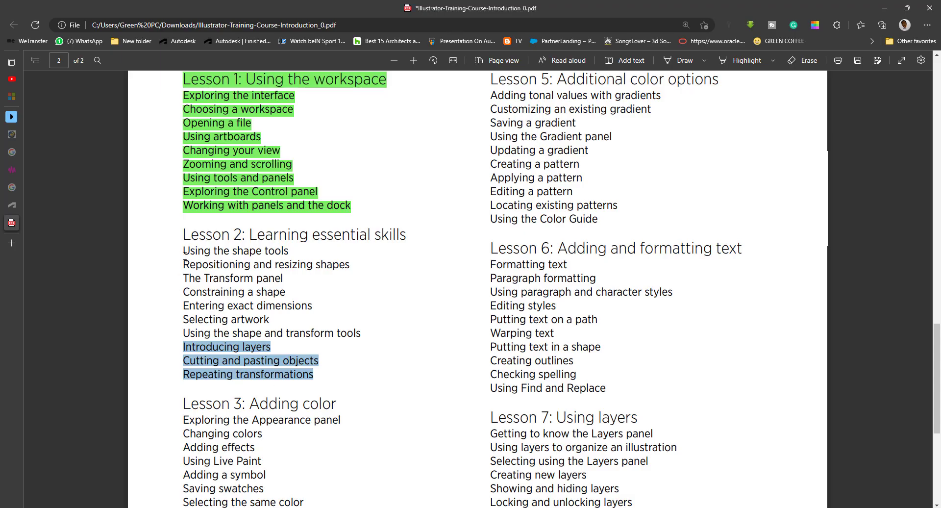
left_click_drag(183, 252, 271, 267)
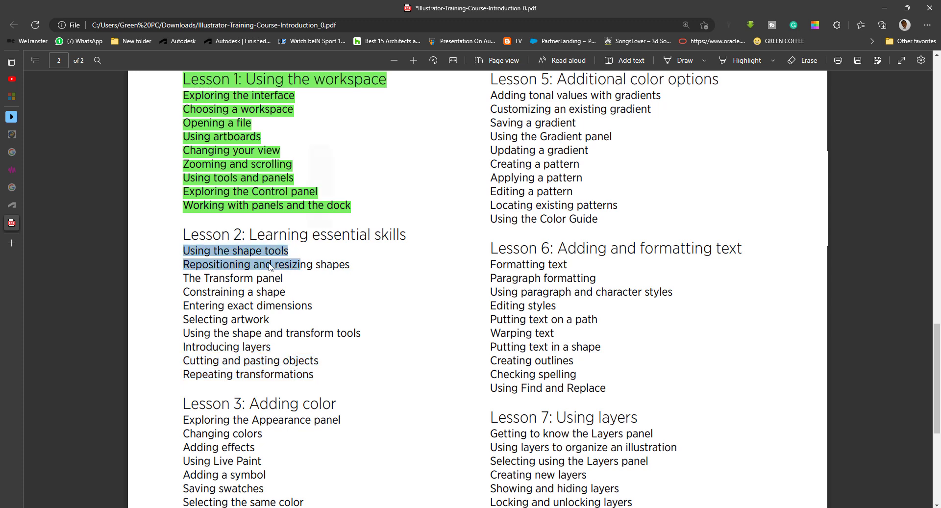
left_click(199, 266)
left_click_drag(186, 265, 346, 270)
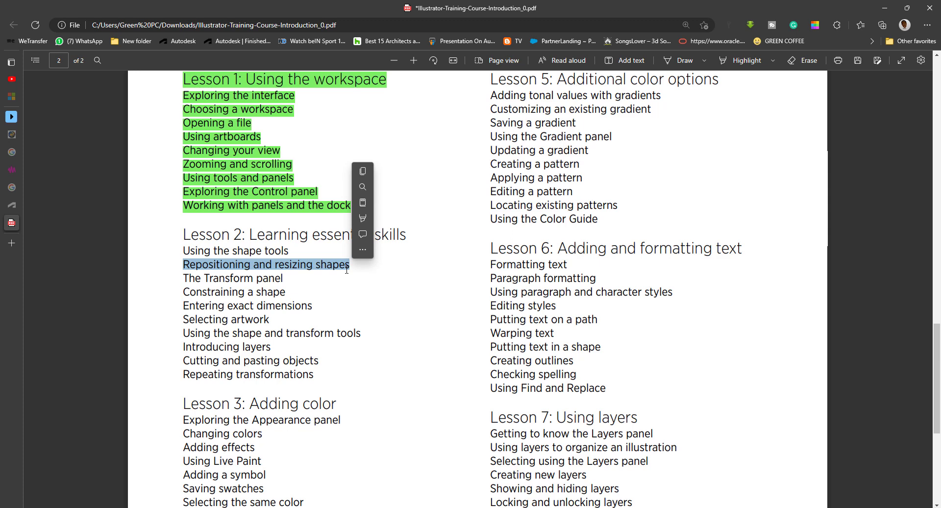
left_click(319, 267)
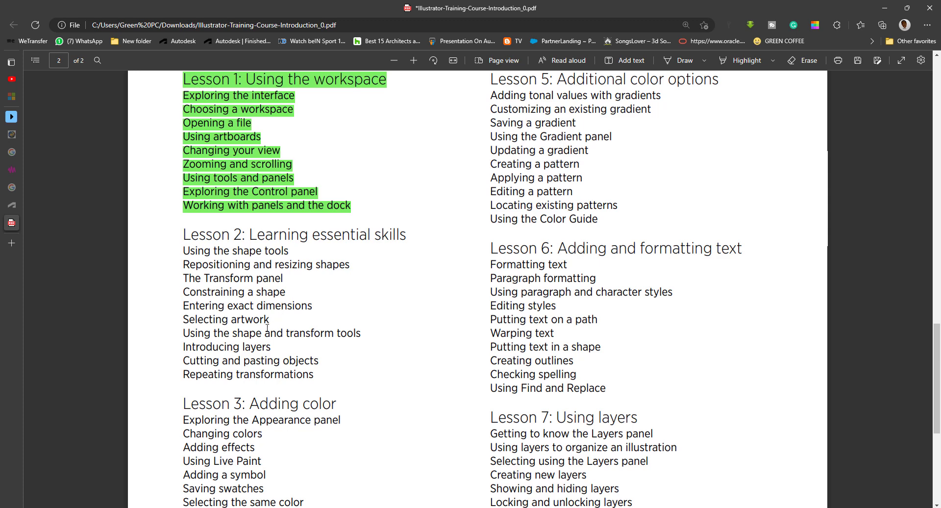
- Review "Entering exact dimensions", "Selecting artwork" and the full Lesson 2 topic list, leaving no text selected
left_click_drag(206, 308, 312, 316)
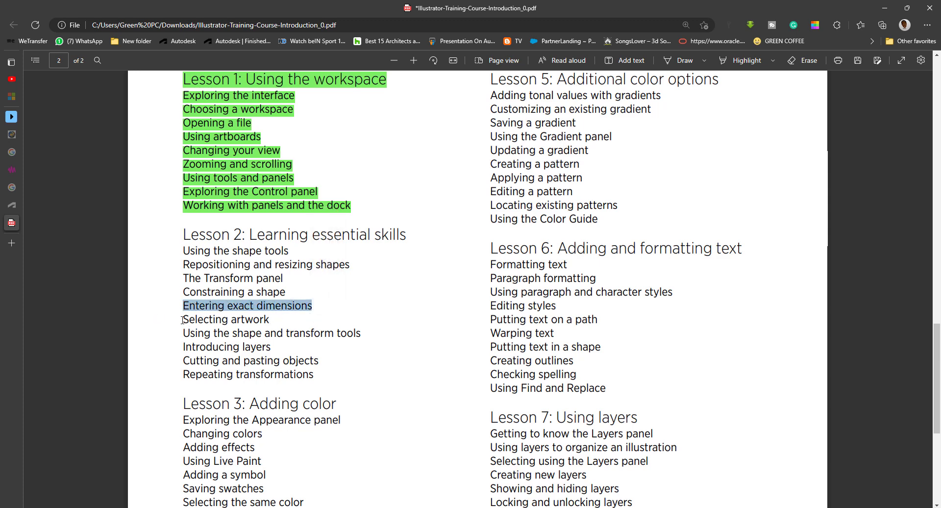
left_click_drag(184, 323, 268, 324)
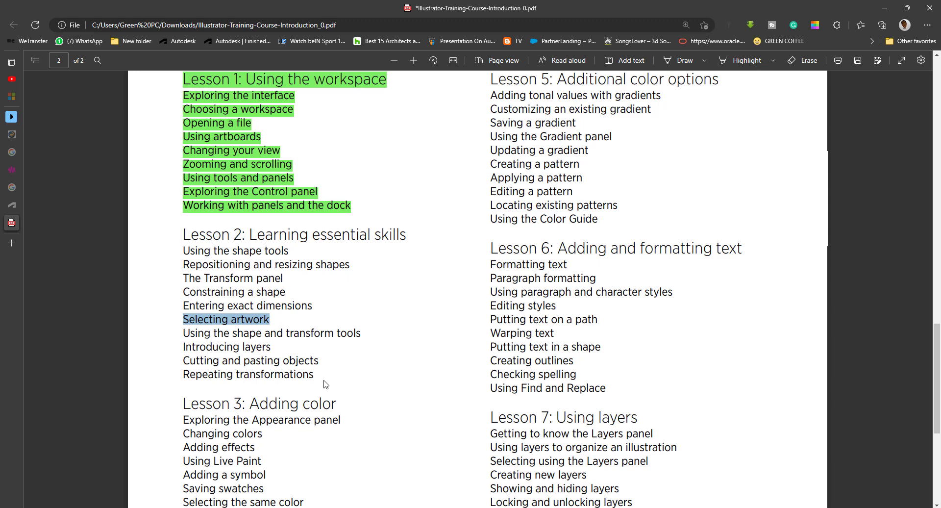
left_click_drag(315, 375, 176, 254)
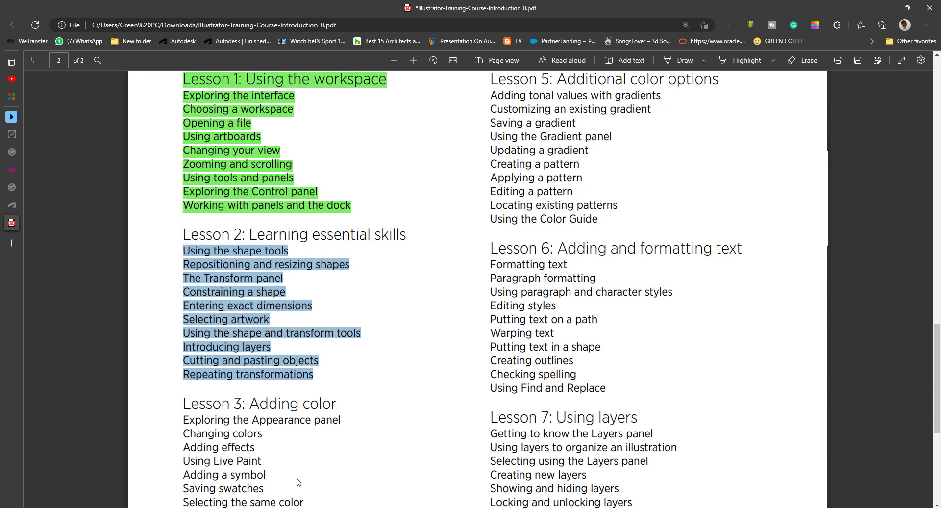
left_click(310, 144)
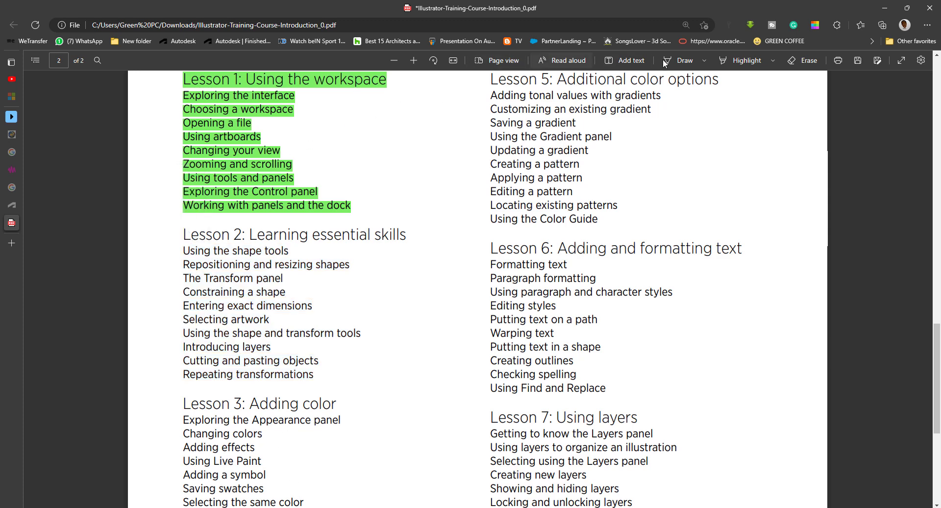
- Set the highlighter color to light blue and highlight "Entering exact dimensions" under Lesson 2
left_click(704, 61)
left_click(773, 60)
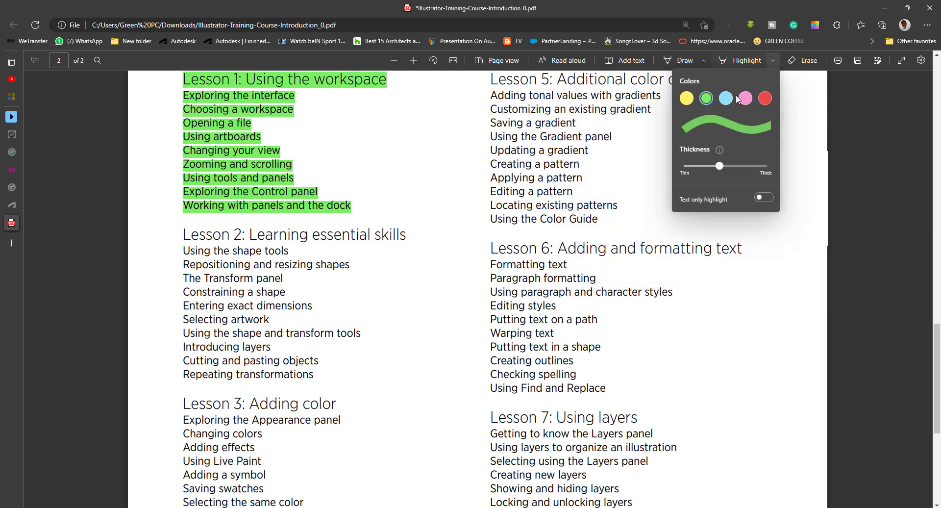
left_click(726, 98)
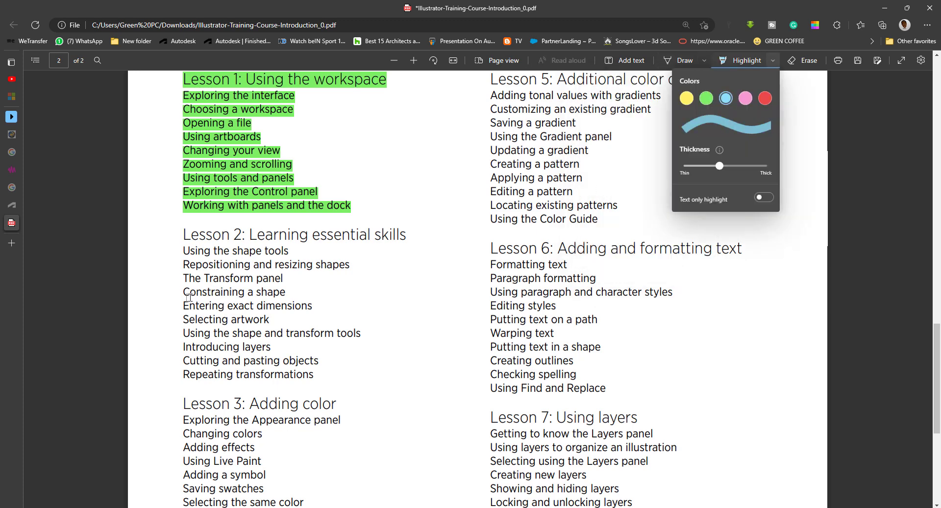
left_click_drag(181, 306, 325, 308)
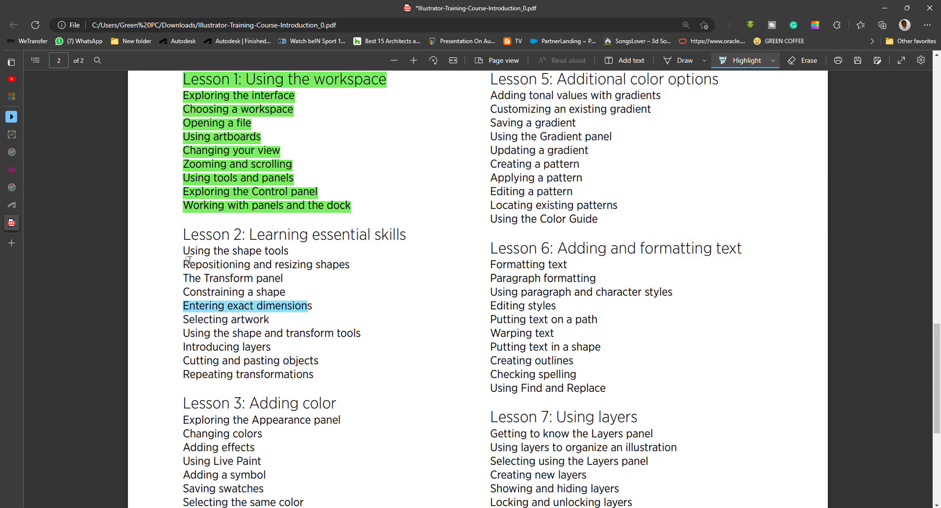
- Highlight "Repositioning and resizing shapes", "The Transform panel", "Using the shape tools" and "Using the shape and transform tools" in the Lesson 2 list
left_click_drag(186, 265, 350, 265)
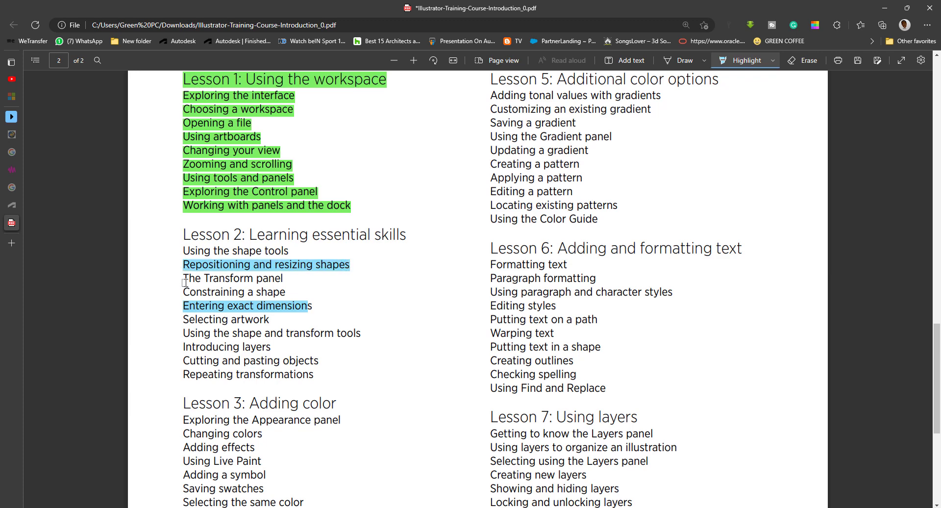
left_click_drag(185, 279, 283, 278)
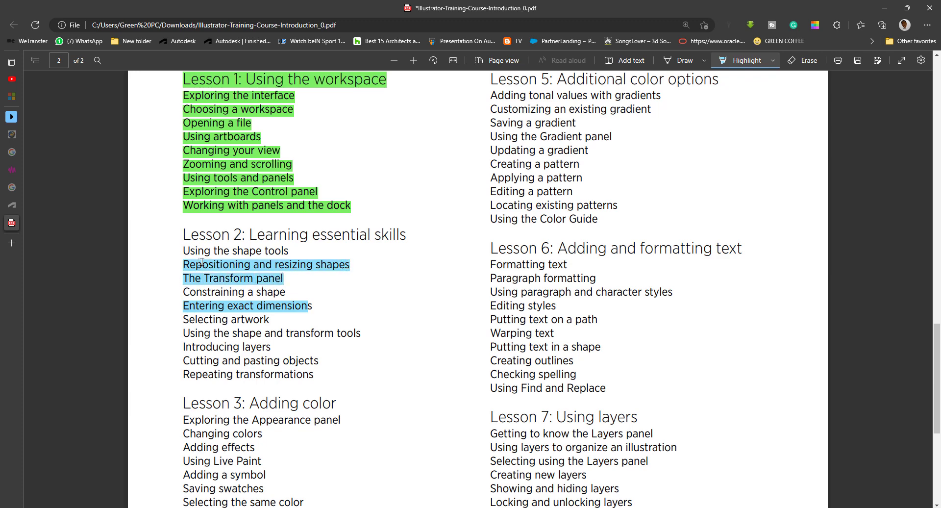
left_click_drag(184, 251, 291, 251)
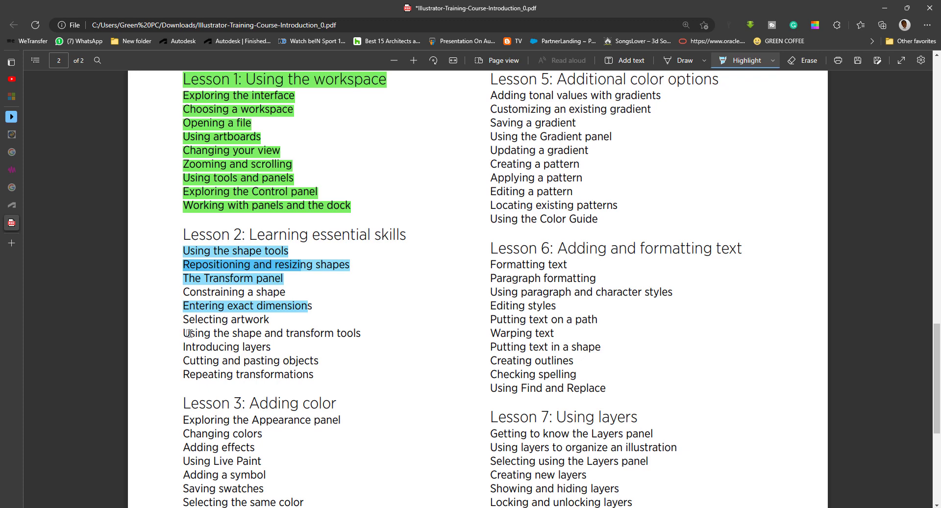
left_click_drag(184, 333, 357, 333)
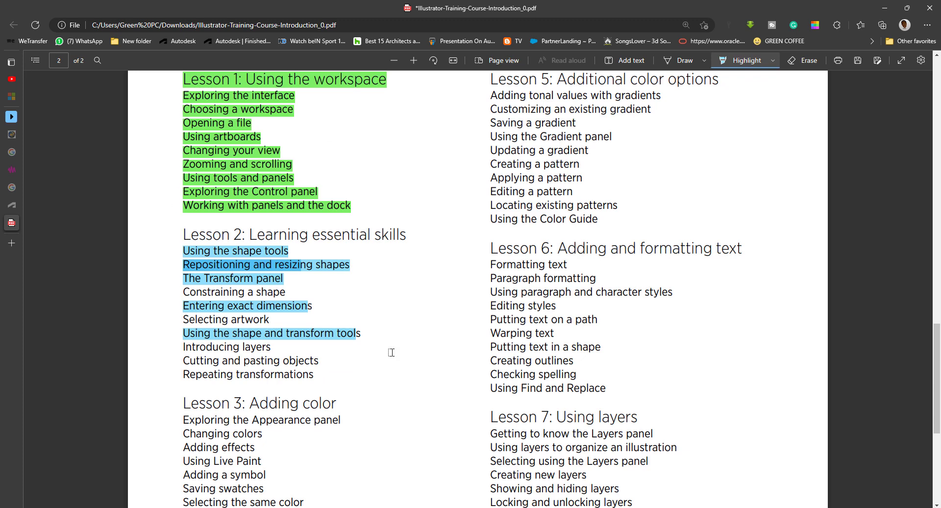
- Switch back to Illustrator and change the fill of the turquoise circle inside the star ring to dark green 013027
left_click(888, 15)
scroll(359, 293, "up", 1)
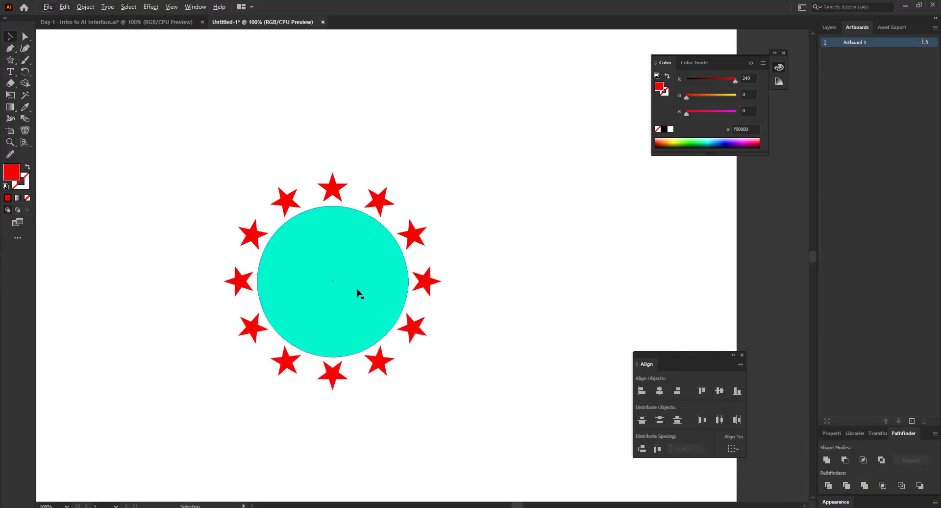
scroll(347, 319, "up", 1)
scroll(346, 319, "down", 3)
scroll(346, 316, "up", 1)
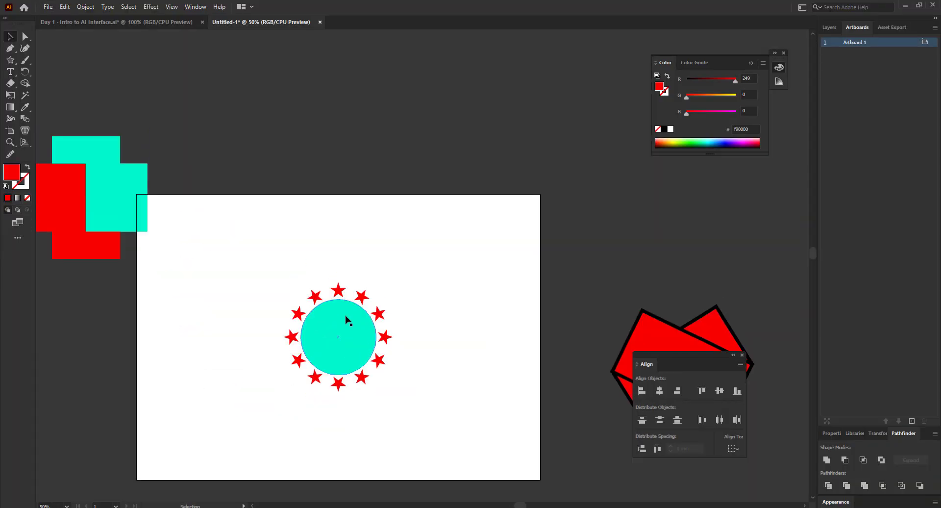
scroll(363, 378, "up", 3)
scroll(359, 357, "down", 2)
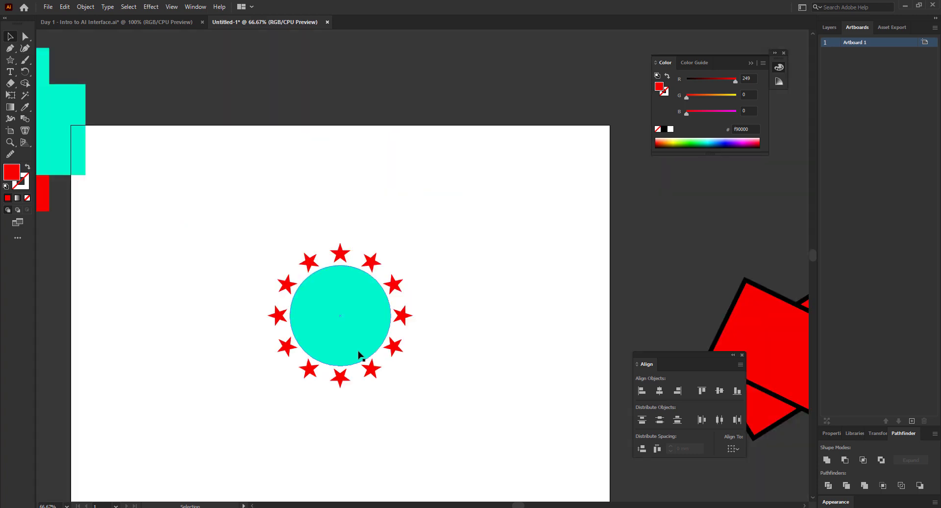
left_click(338, 333)
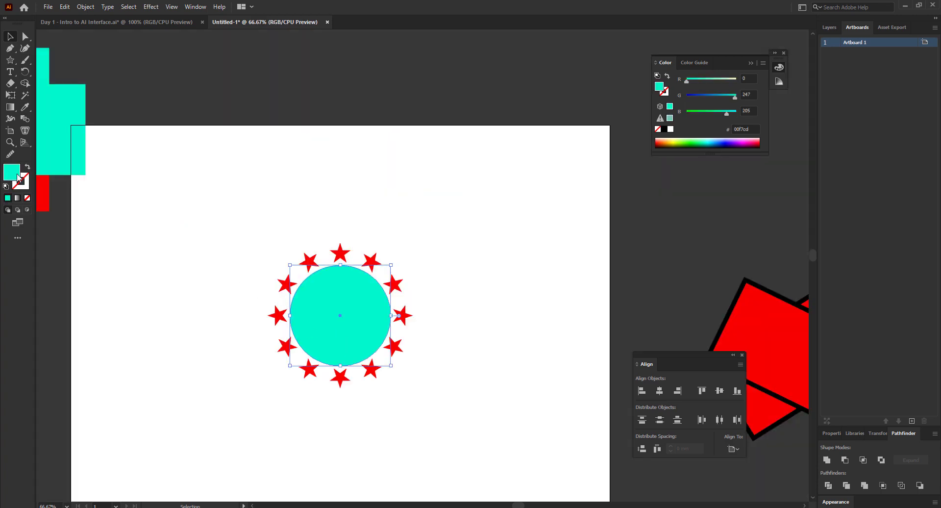
double_click(17, 178)
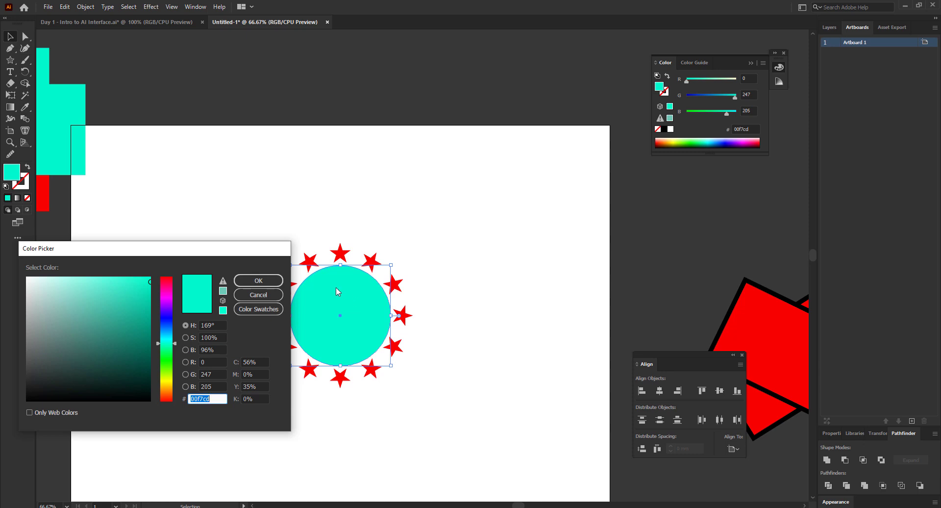
left_click(148, 377)
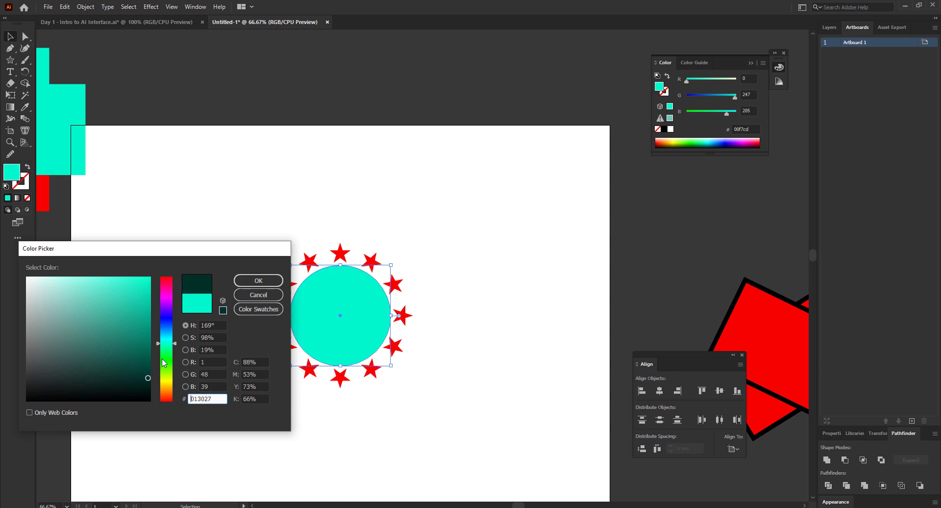
left_click(264, 283)
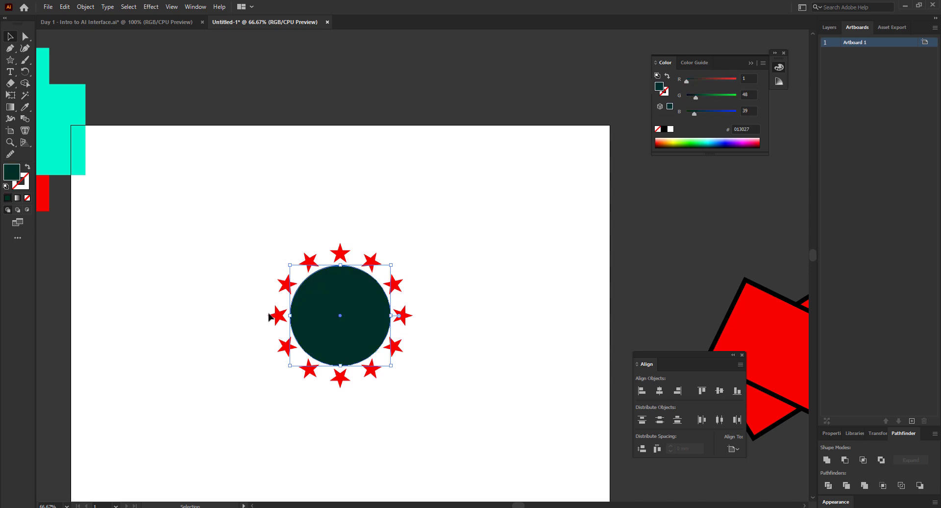